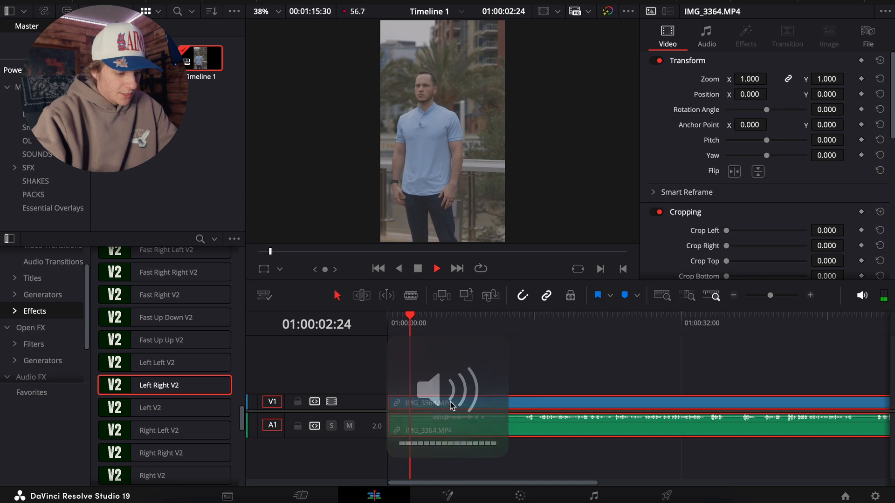
Play to 01:00:04:43 in the IMG_3364.MP4 clip and ripple-trim away the unused footage before that point
key("space")
key("space")
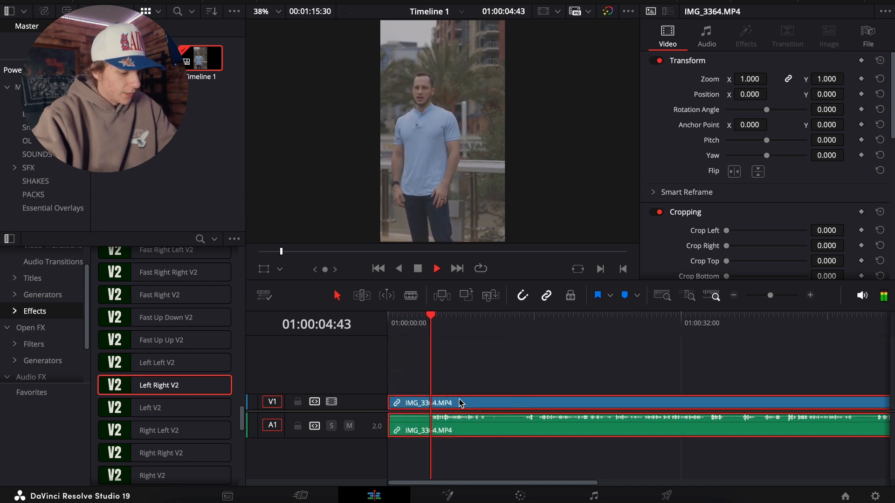
key("space")
key("super+shift+bracketleft")
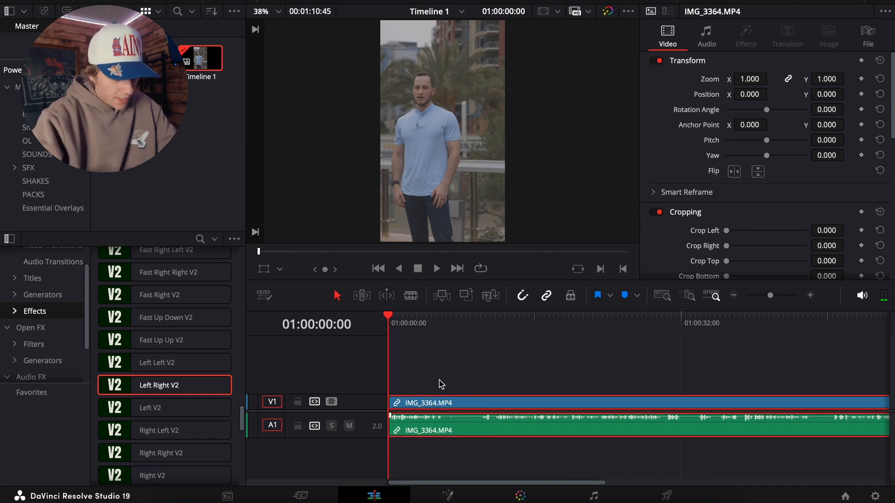
Switch to the Color page and apply the saved gallery grade 1.1.2 to the timeline clip
key("shift+6")
left_click(28, 101)
left_click_drag(173, 221, 675, 106)
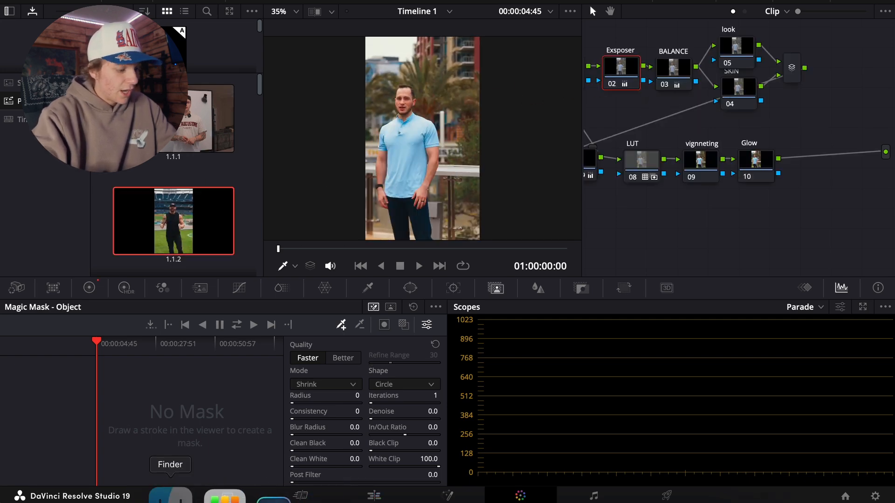
Switch to Finder and inspect the file information of IMG_3364.MP4 in Downloads, closing the information window again
left_click(176, 495)
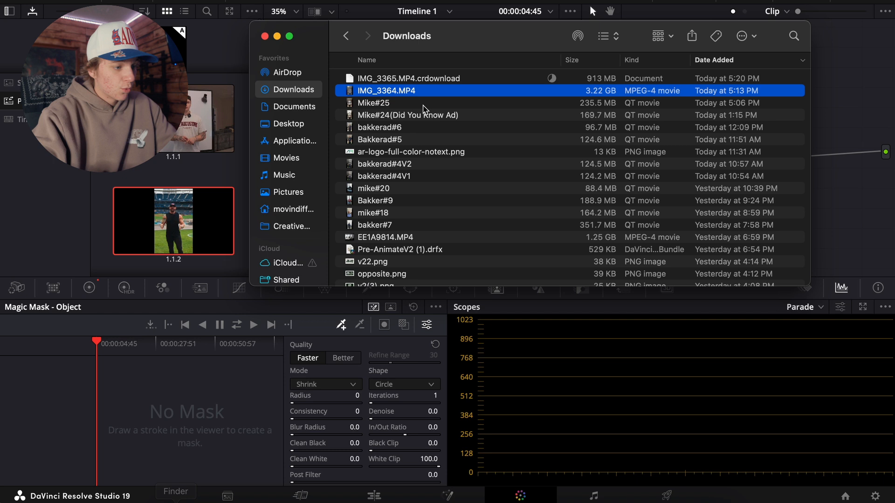
right_click(395, 94)
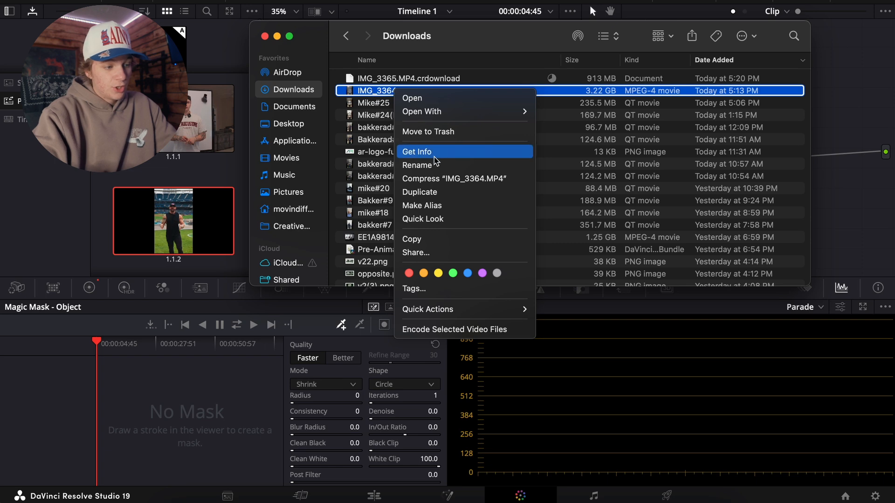
left_click(418, 151)
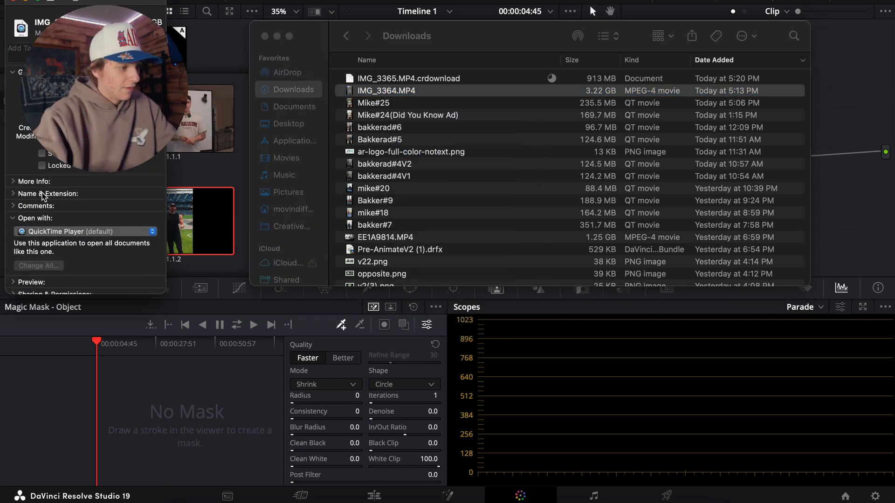
left_click(13, 3)
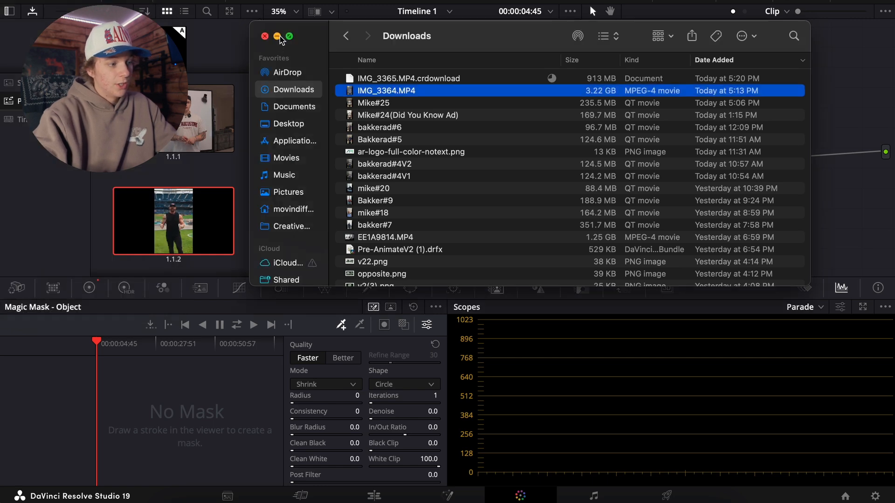
left_click(247, 134)
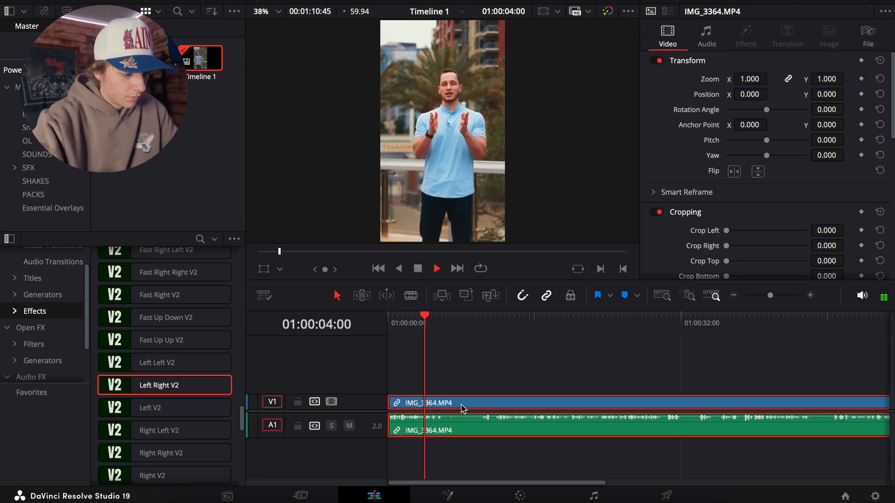
On the Edit page, cut IMG_3364.MP4 after the opening line and at 01:00:11:43, and ripple-delete the section between the cuts
key("space")
key("ctrl+b")
left_click(482, 335)
key("space")
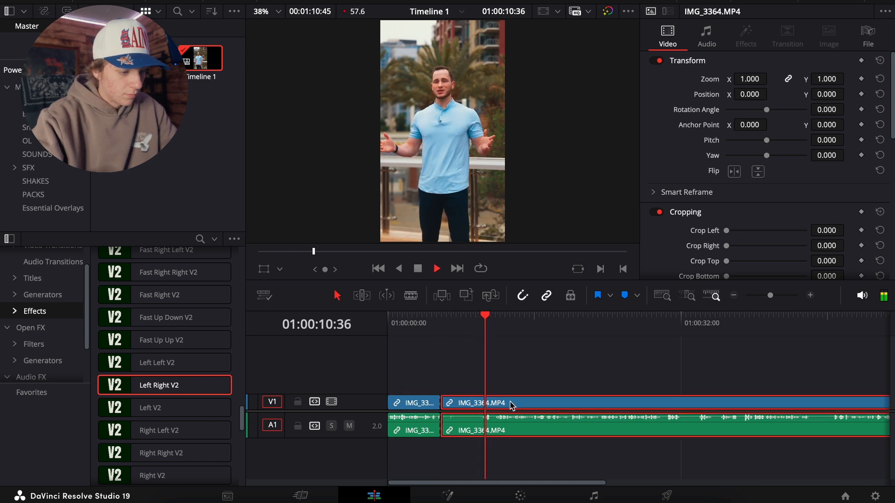
key("space")
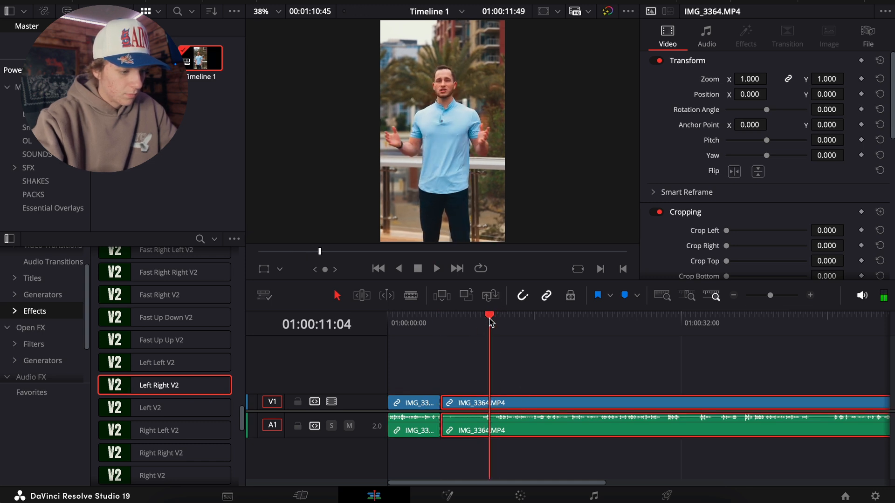
key("space")
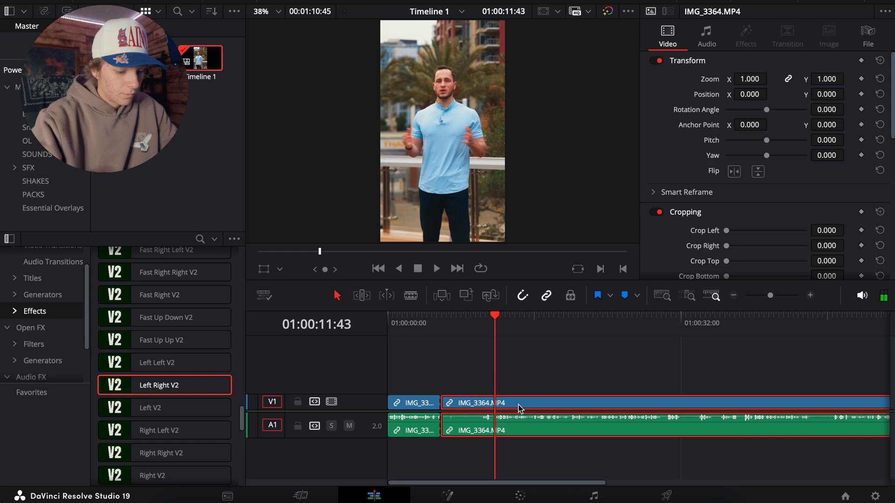
key("ctrl+b")
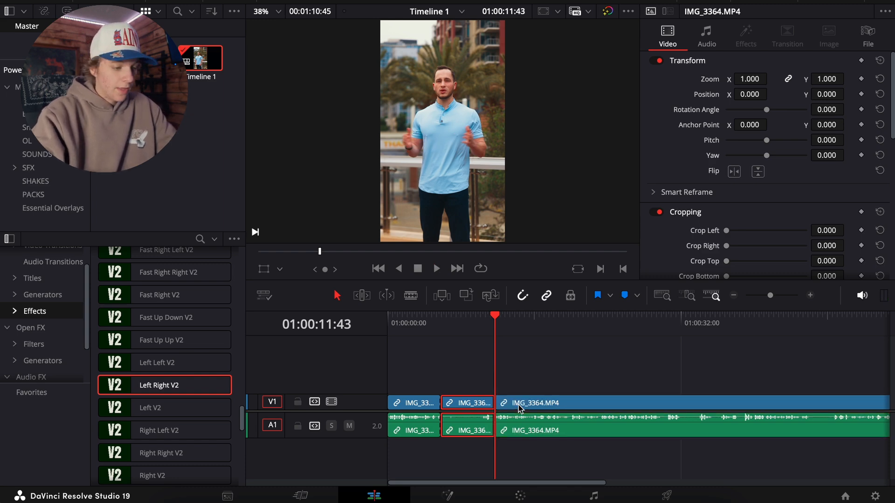
key("BackSpace")
Split the last clip at 01:00:13:45 and ripple-trim the start of the following piece up to 01:00:14:04
key("space")
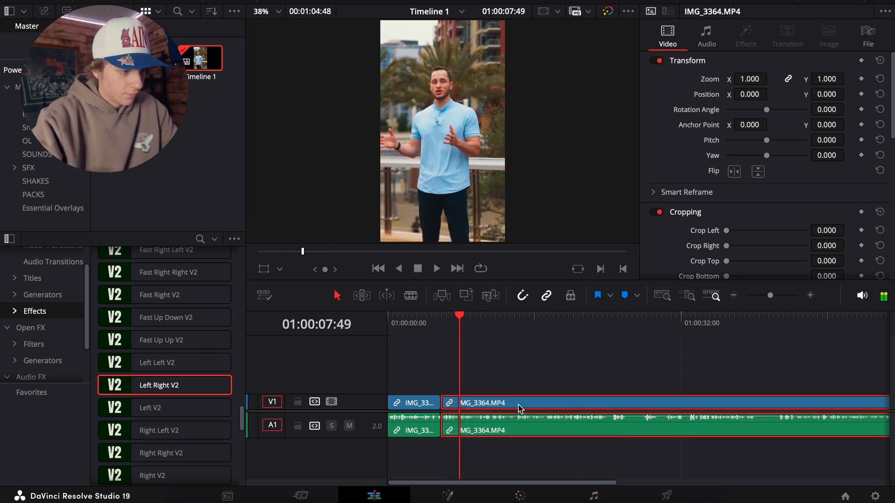
key("space")
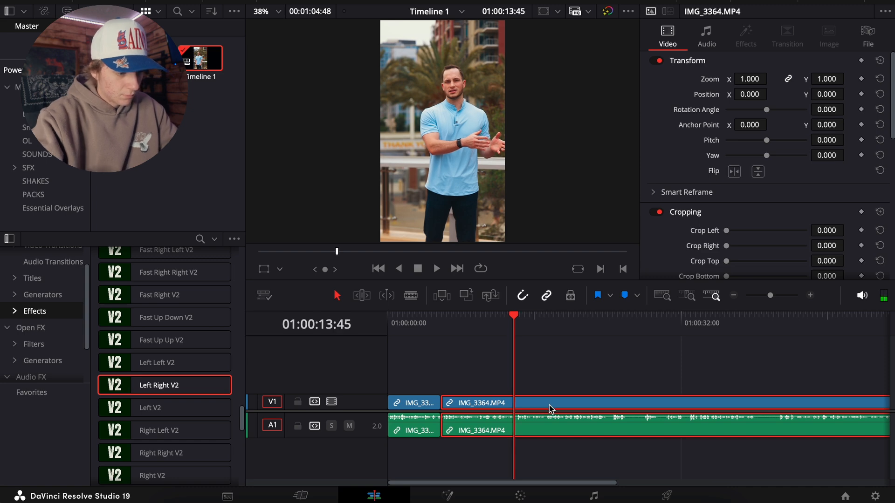
key("ctrl+b")
key("space")
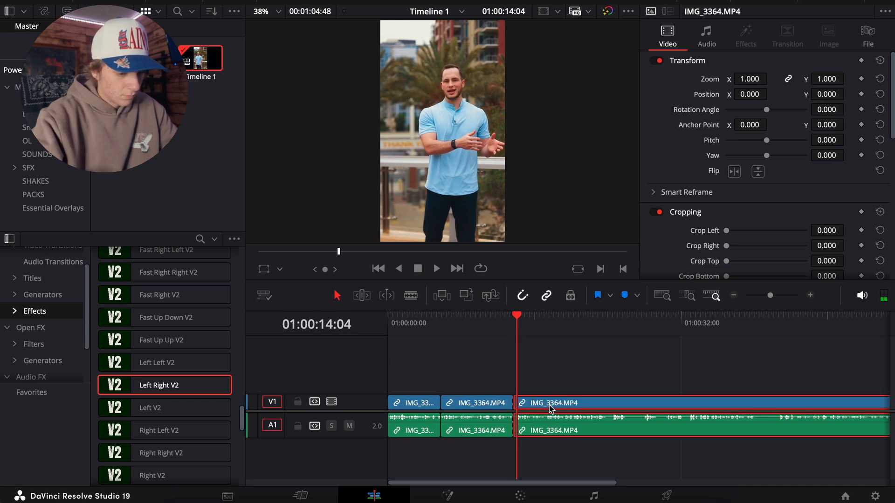
key("ctrl+z")
key("ctrl+shift+z")
key("ctrl+z")
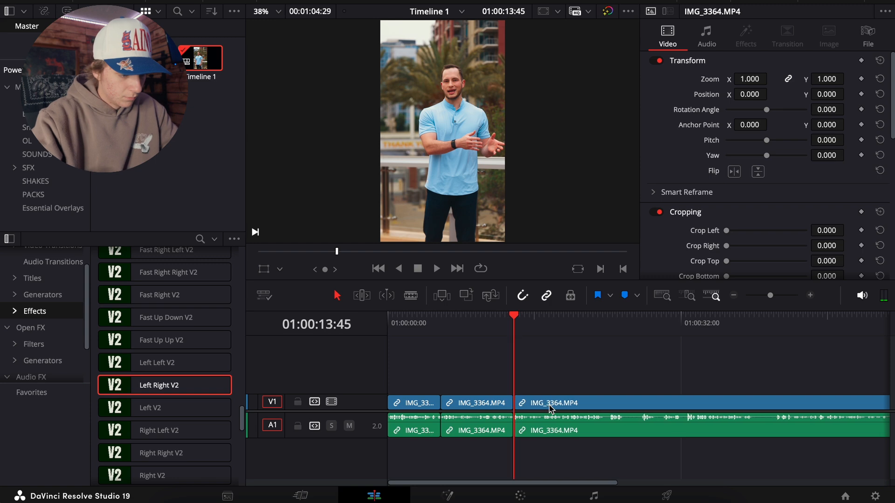
Play through the last clip to find the end of the next usable line and split it at 01:00:22:37
left_click(549, 406)
key("space")
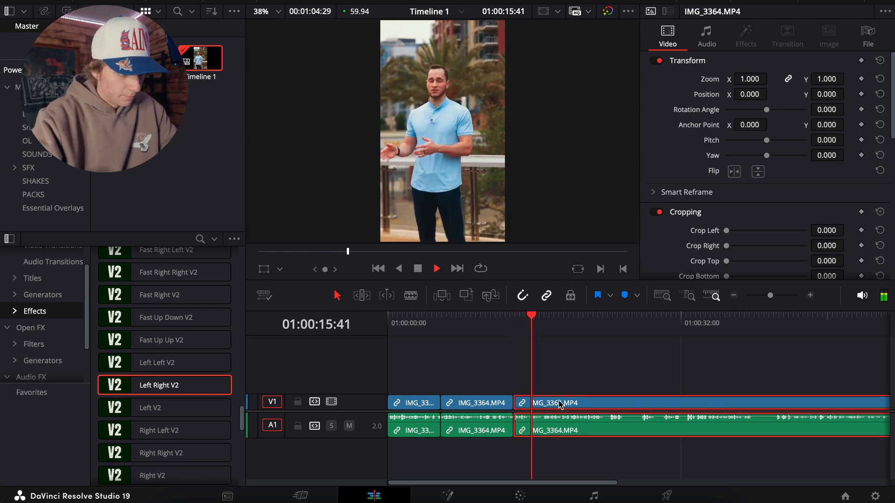
key("space")
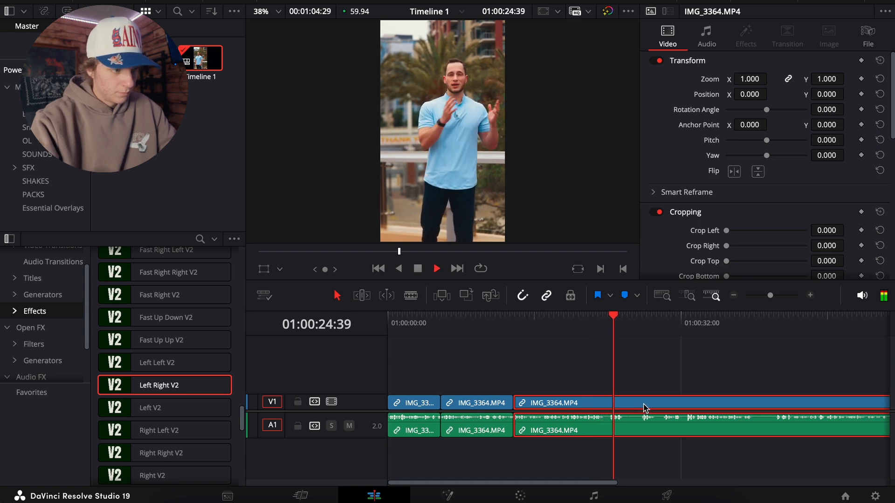
left_click(582, 327)
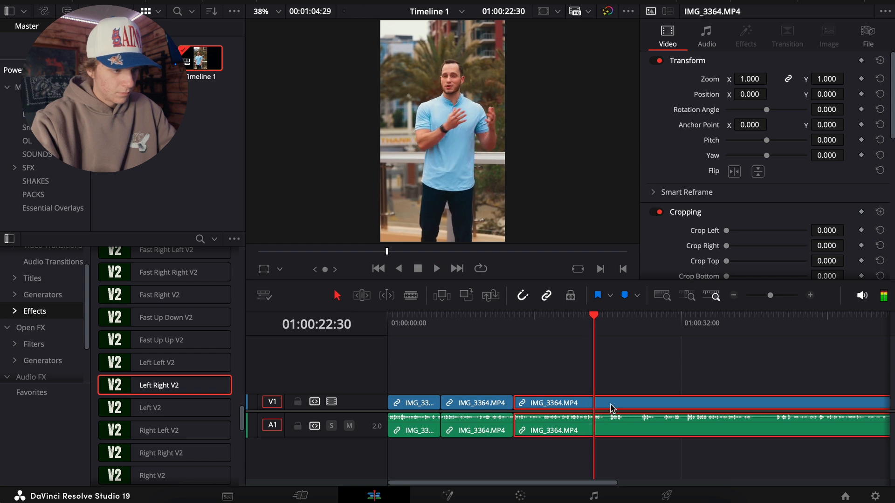
key("space")
left_click(584, 332)
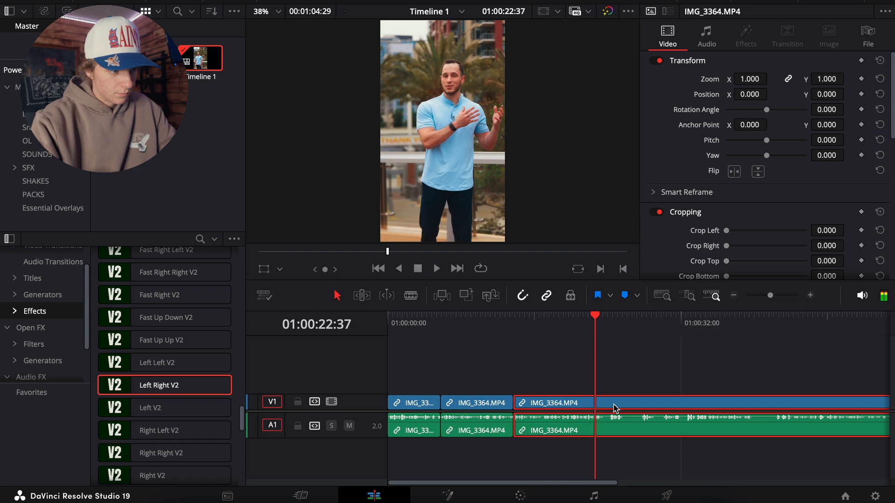
key("ctrl+b")
Ripple-trim the unwanted footage from the start of the clip after the 01:00:22:37 cut
key("space")
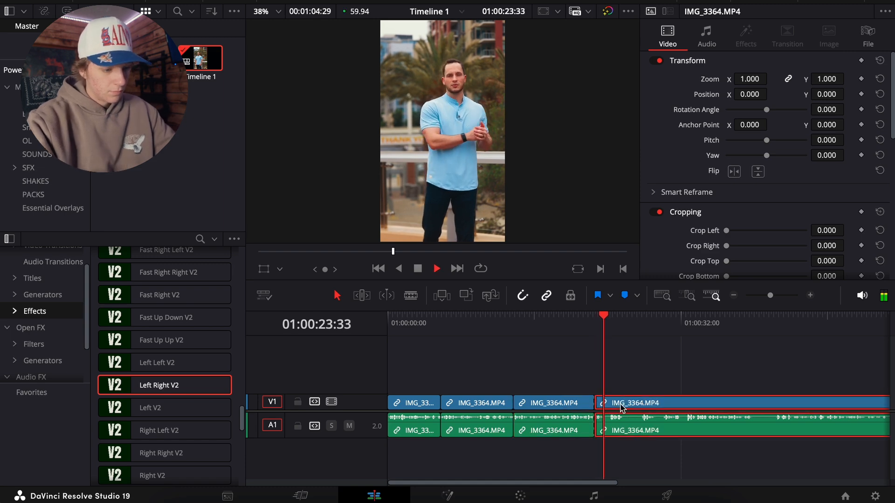
key("j")
key("j")
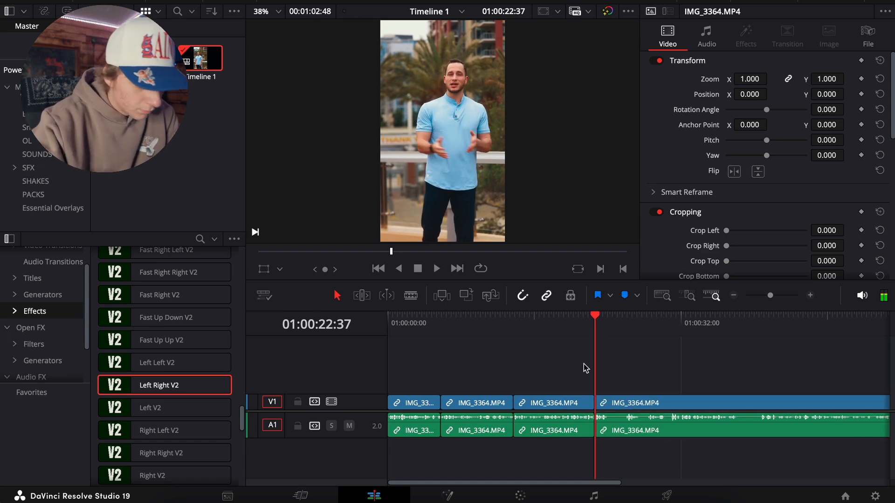
Replay the join at 01:00:22:37 several times to check how the speech flows across the cut
key("l")
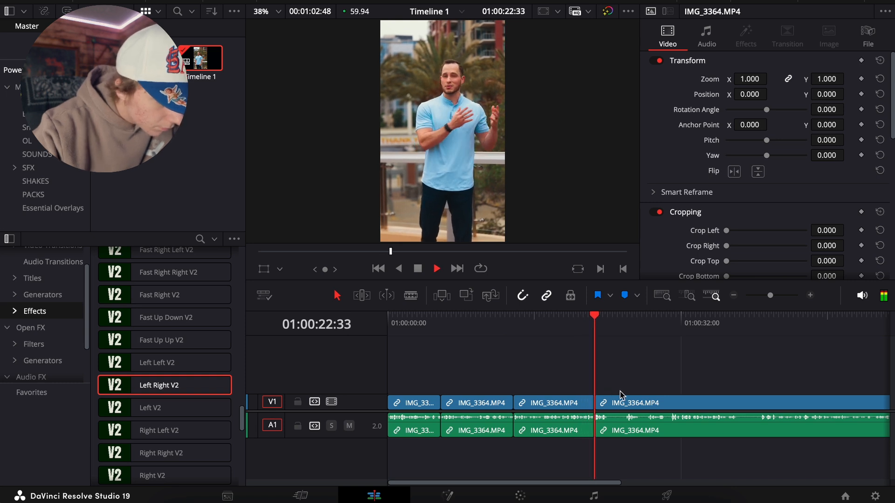
key("space")
left_click(629, 404)
key("space")
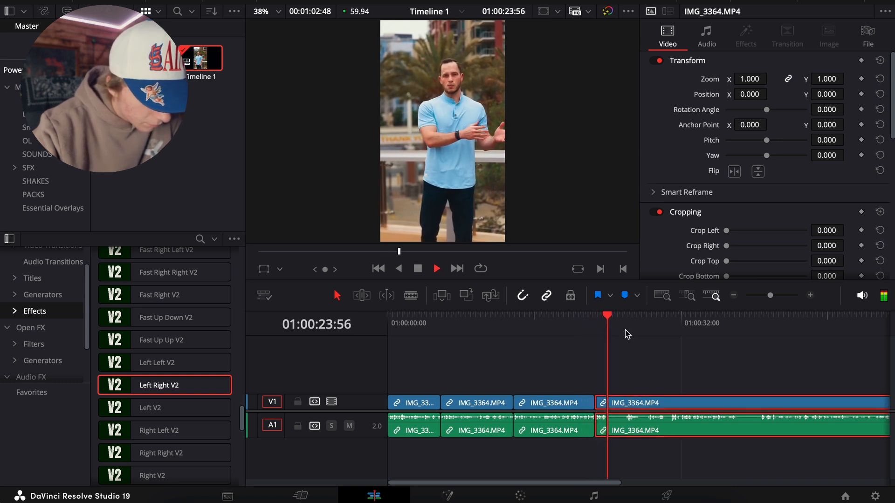
left_click(572, 330)
left_click(575, 404)
left_click(637, 386)
key("space")
key("space")
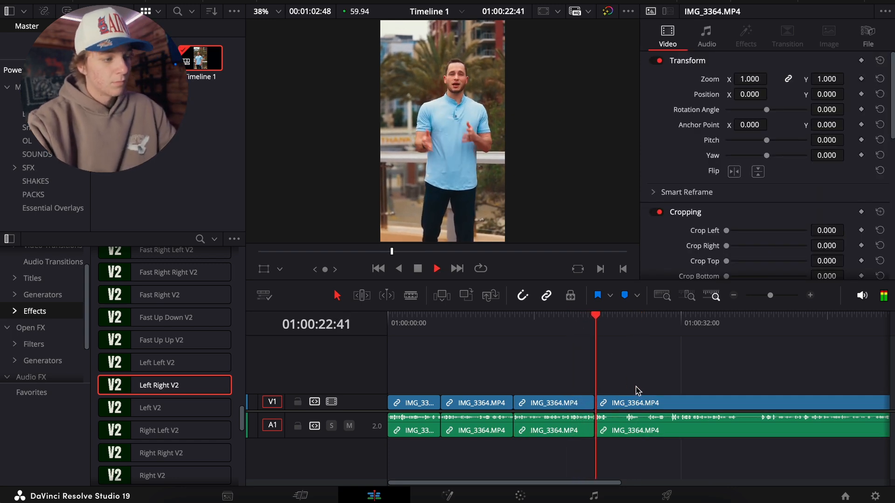
left_click(568, 320)
left_click(578, 403)
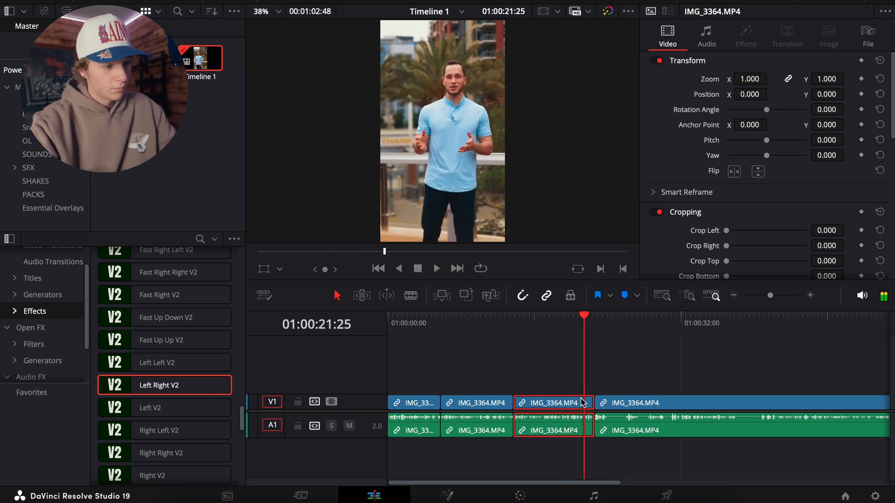
key("space")
left_click(595, 347)
key("space")
left_click(623, 404)
key("space")
left_click(576, 317)
left_click(579, 409)
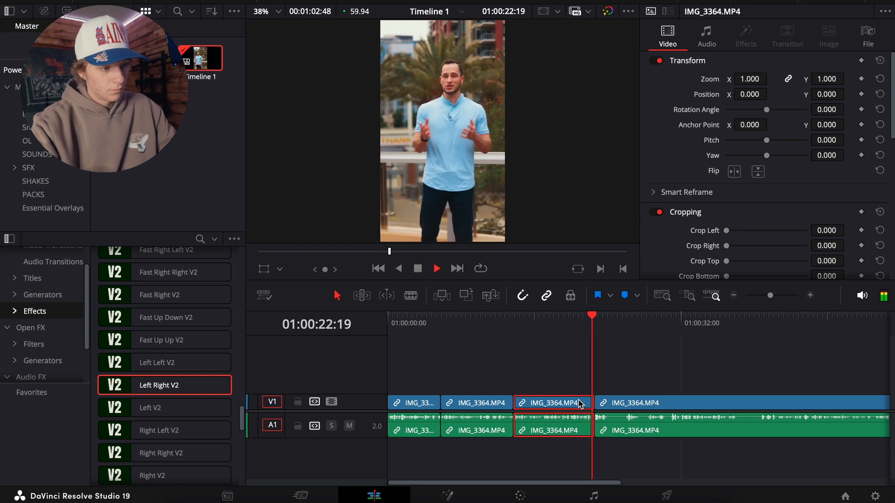
Ripple-delete the section between 01:00:21:26 and the next cut, and place a blue marker at the new join
left_click(577, 320)
key("space")
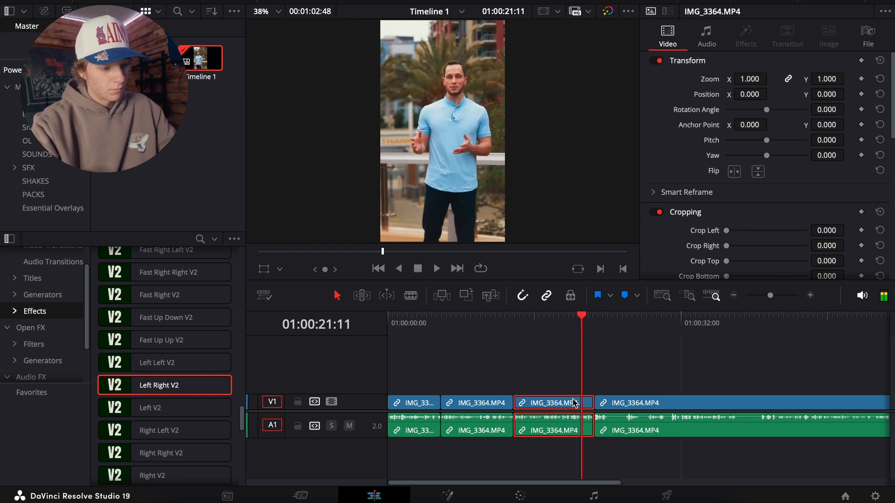
left_click(590, 404)
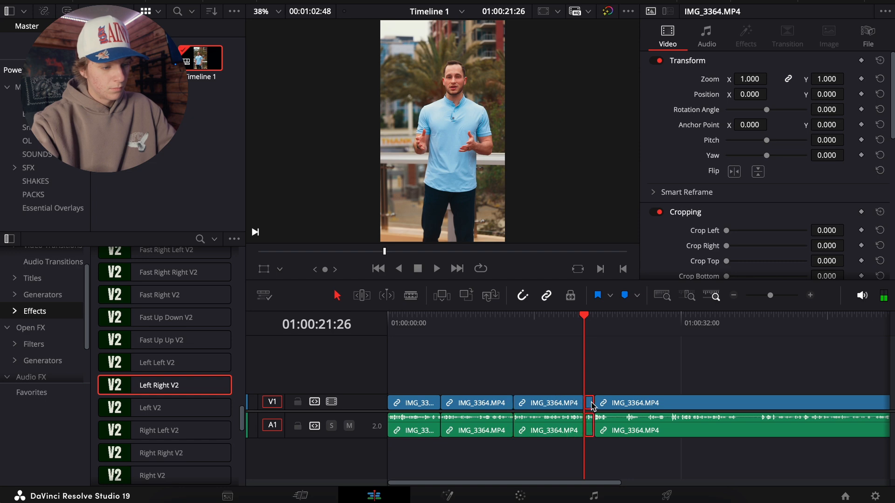
key("Delete")
key("m")
Split the last clip at 01:00:22:43 and ripple-trim the unwanted footage from the start of the following piece
left_click(572, 321)
key("space")
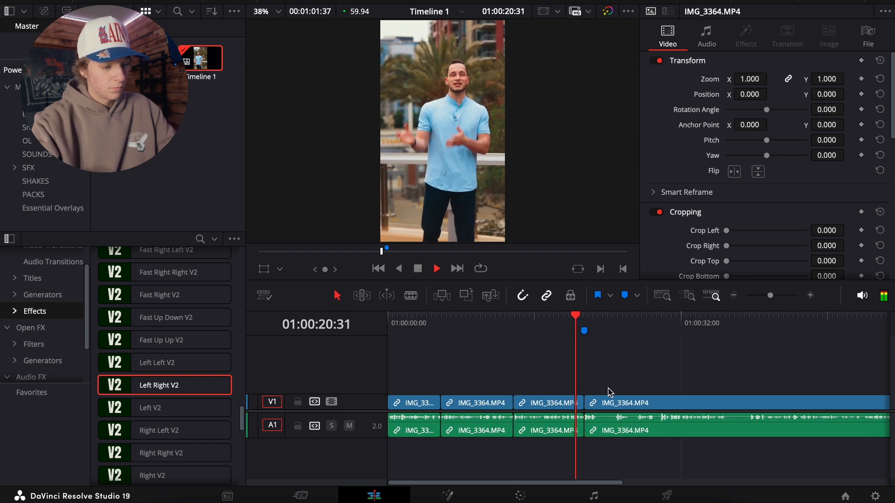
left_click(609, 404)
key("space")
key("ctrl+b")
key("space")
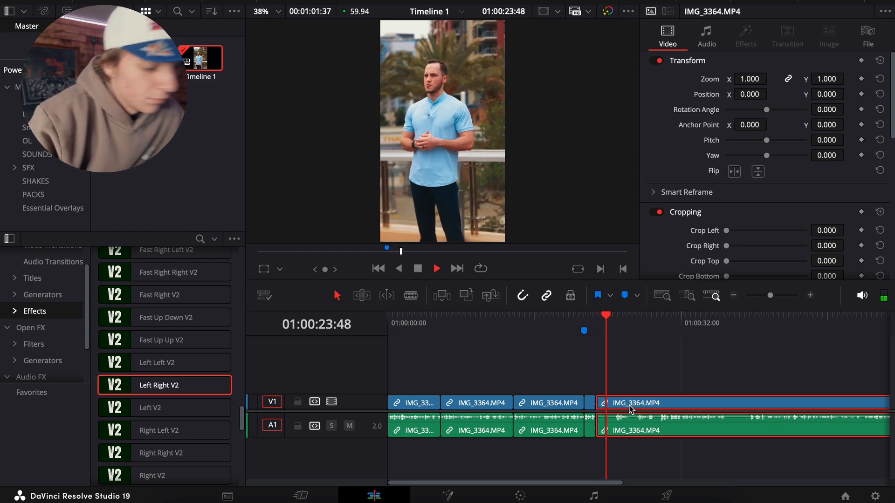
key("space")
key("Up")
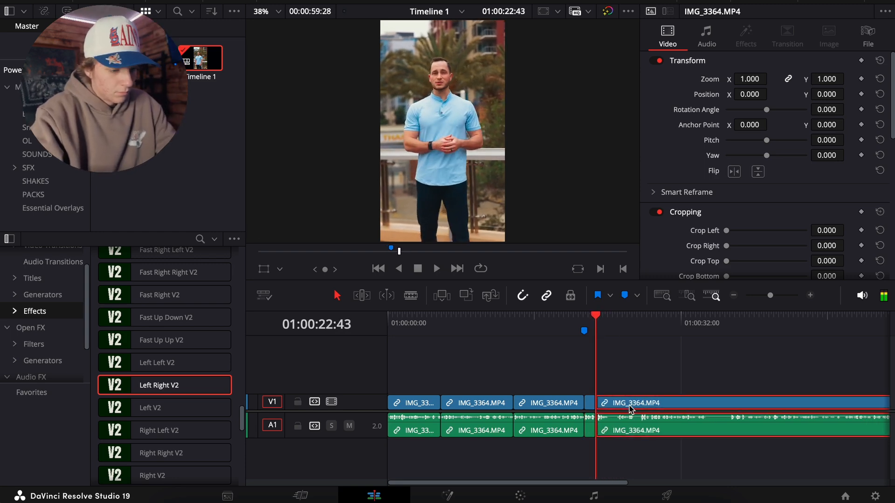
Split the last clip after its next short phrase and ripple-trim the unwanted footage from the start of the remainder
key("space")
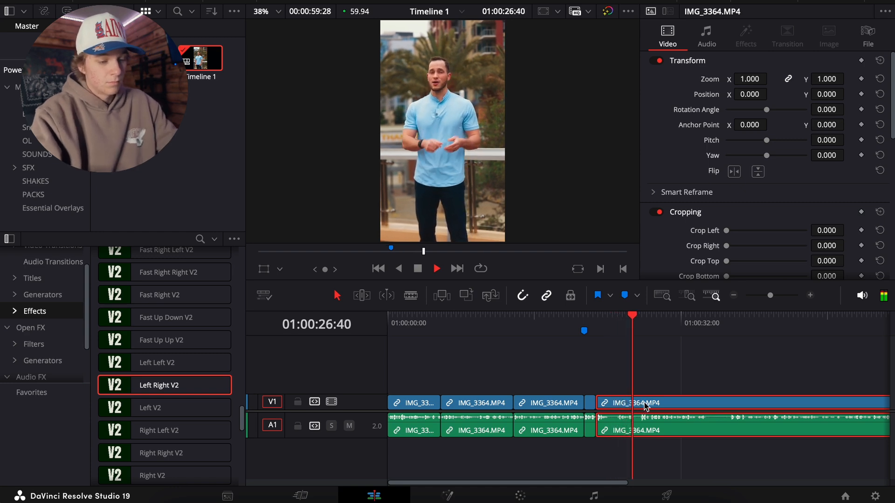
left_click(611, 324)
key("ctrl+shift+bracketleft")
key("space")
key("ctrl+b")
key("ctrl+b")
key("space")
key("ctrl+shift+bracketleft")
Split the last clip at 01:00:25:14, ripple-trim the brief pause from the remainder's start, and resume playback
key("space")
key("space")
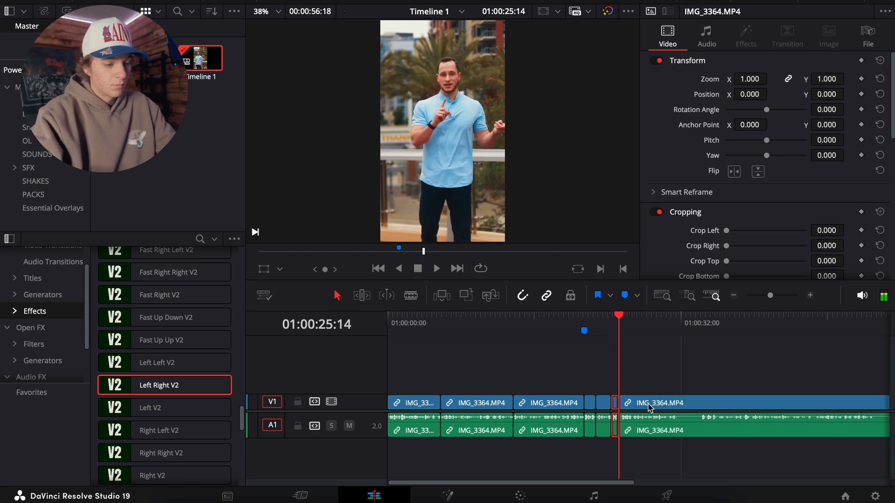
key("space")
key("space")
key("ctrl+shift+bracketleft")
key("space")
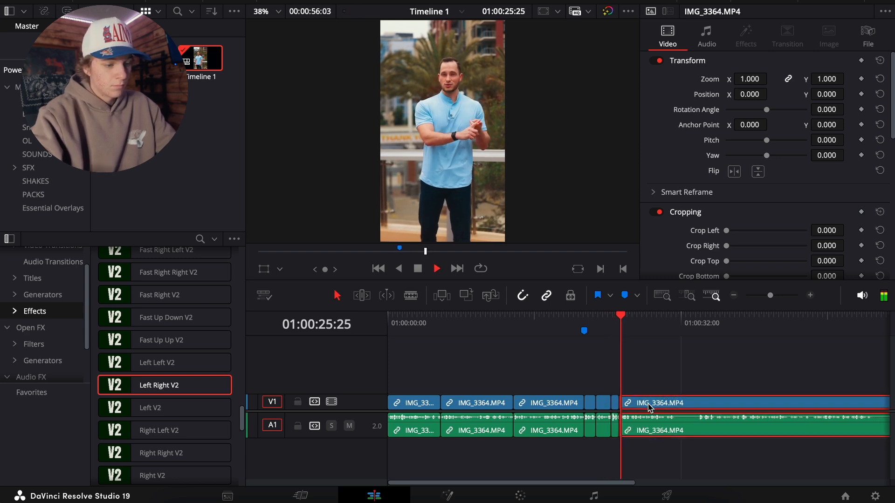
Split the last clip at about 01:00:26 and ripple-trim the short pause from the start of the following piece
key("ctrl+shift+bracketleft")
key("space")
key("space")
key("ctrl+shift+bracketleft")
key("space")
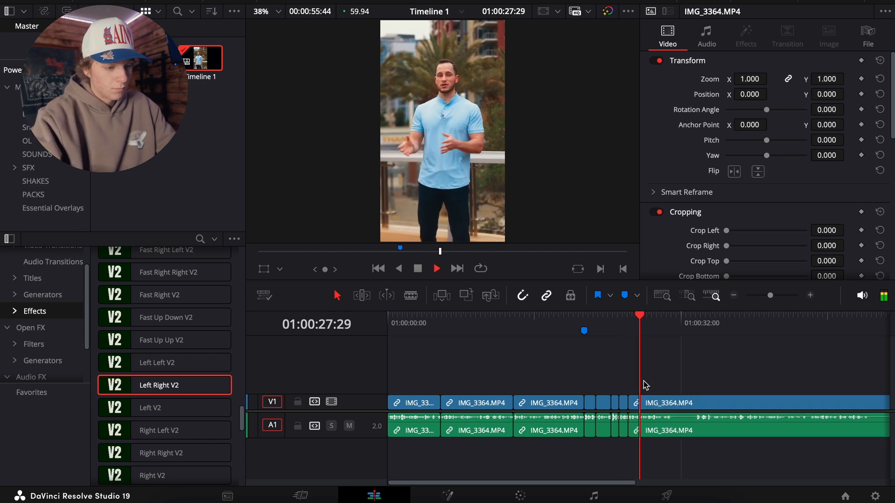
Split the last clip at about 01:00:31 and ripple-trim the longer pause from the start of the remainder
left_click(668, 409)
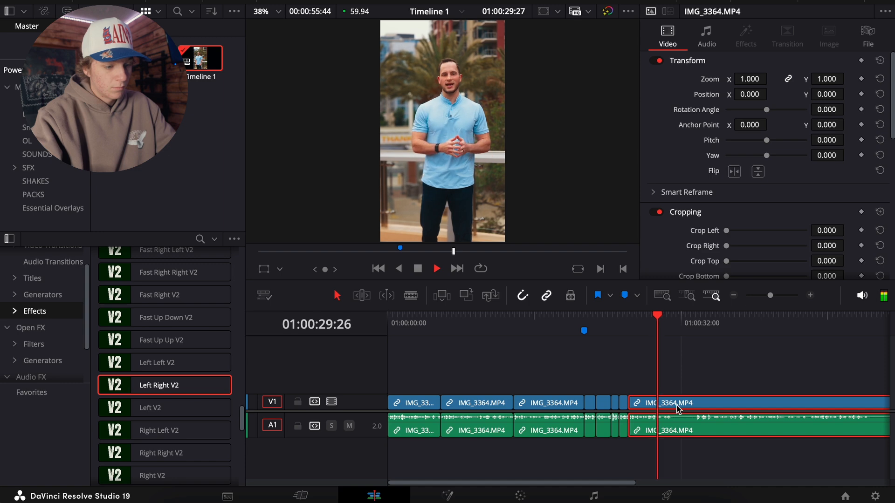
key("ctrl+backslash")
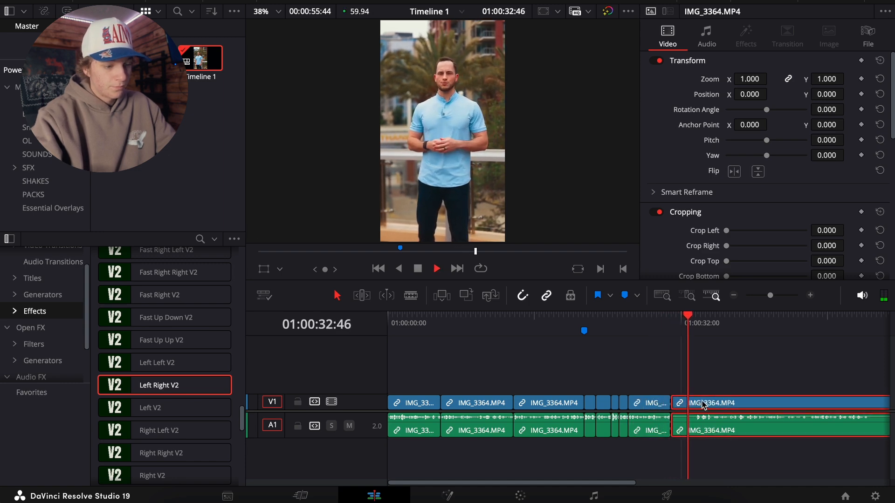
key("space")
key("ctrl+shift+bracketleft")
key("space")
scroll(699, 405, "right", 1)
left_click(665, 387)
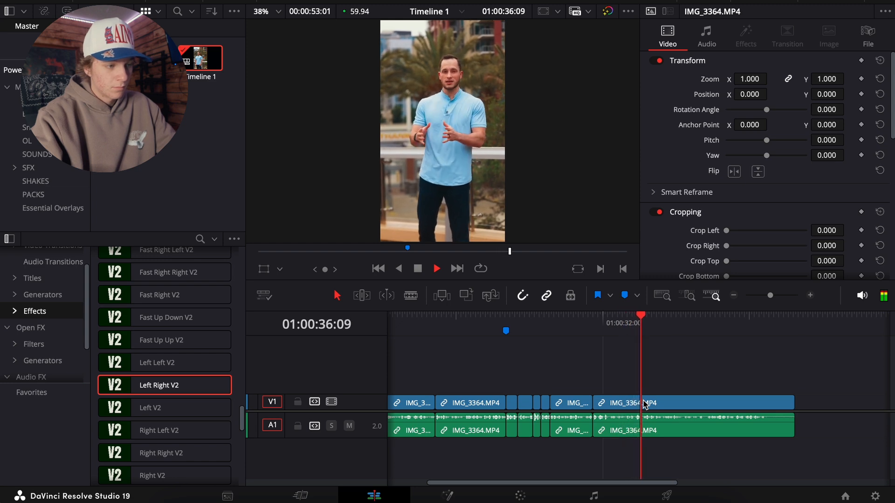
Play through the last clip and trim its unwanted ending off at 01:00:49:40
left_click(682, 408)
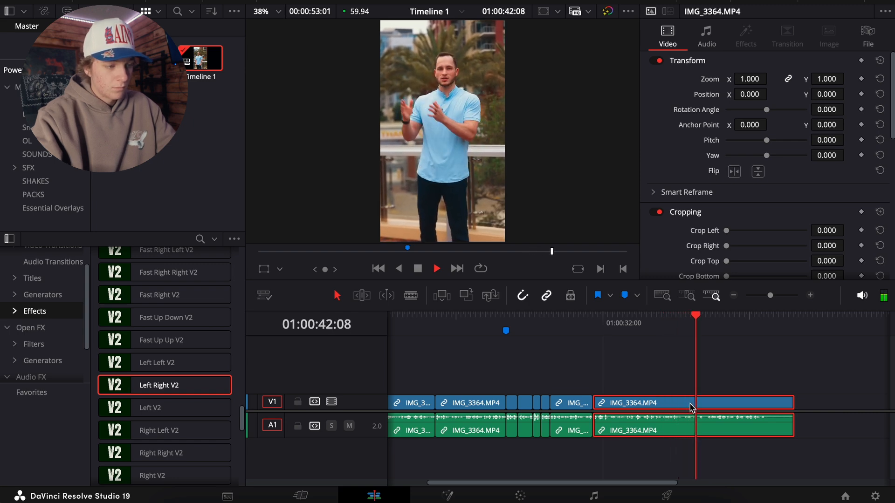
key("space")
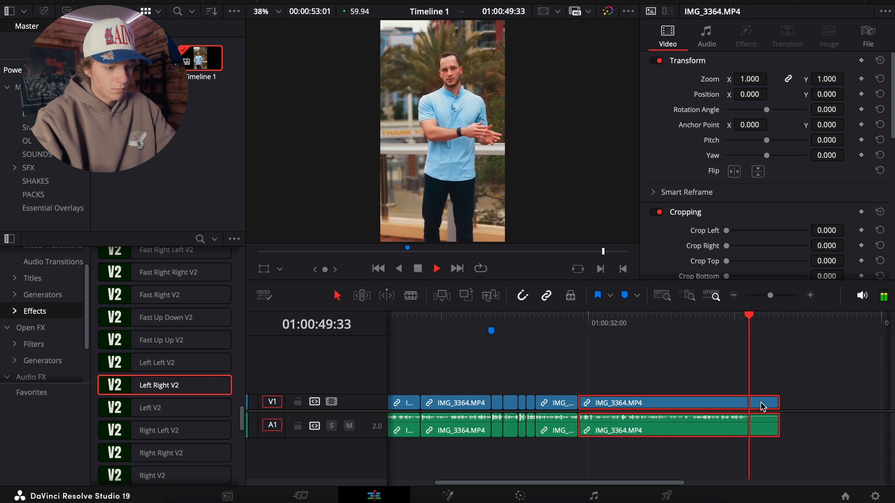
key("space")
key("ctrl+shift+]")
key("ctrl+minus")
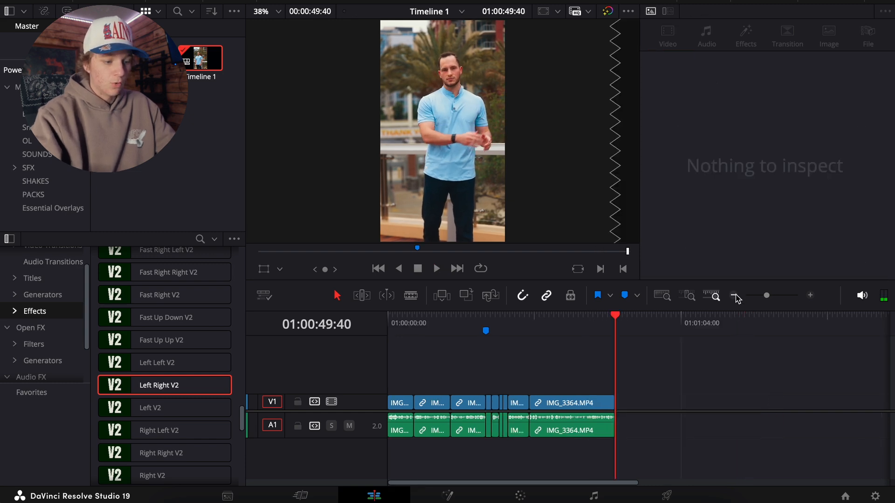
Return to the timeline start, open the EFFECTS power bin, and browse the Pre-AnimateV2 presets in the effects library
key("Home")
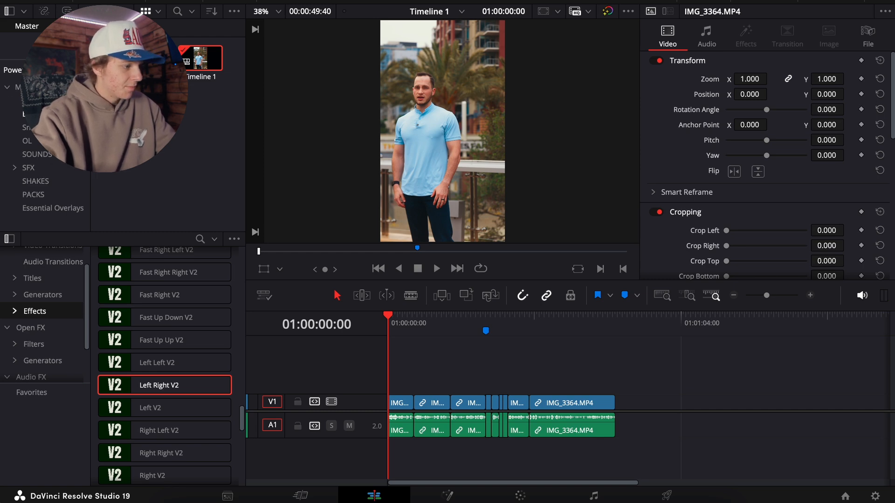
left_click(24, 114)
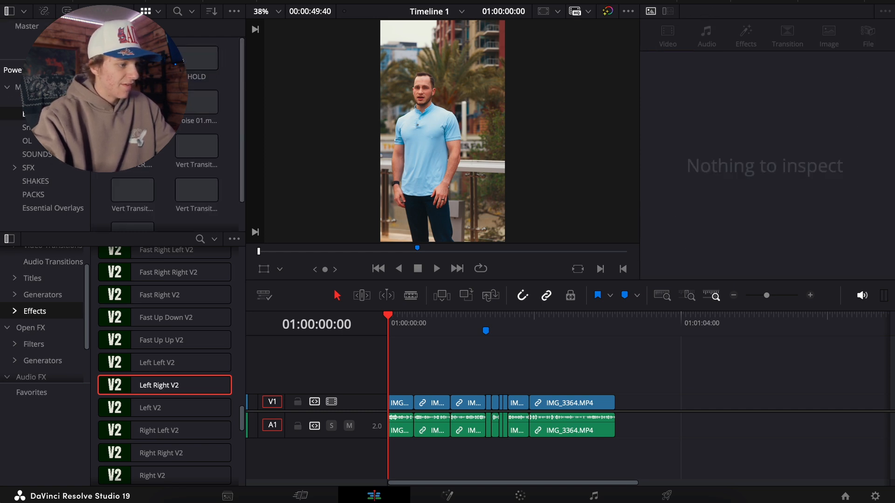
scroll(183, 365, "up", 10)
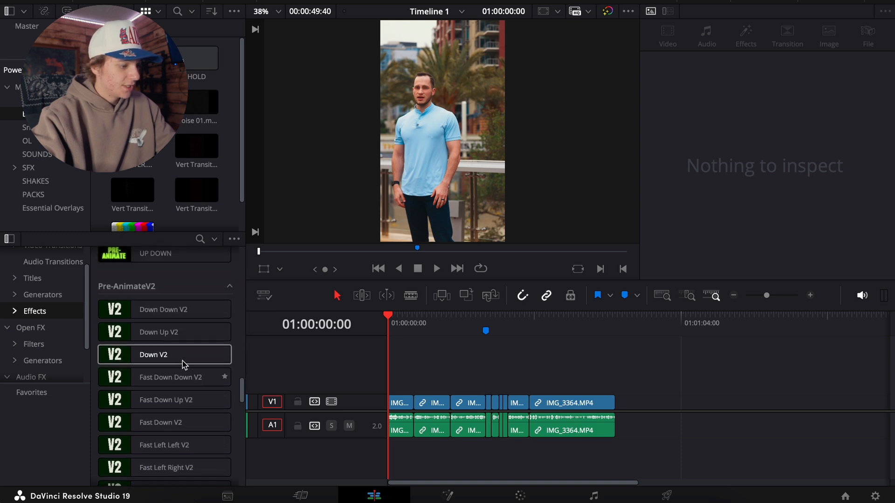
scroll(186, 362, "down", 4)
scroll(176, 360, "up", 2)
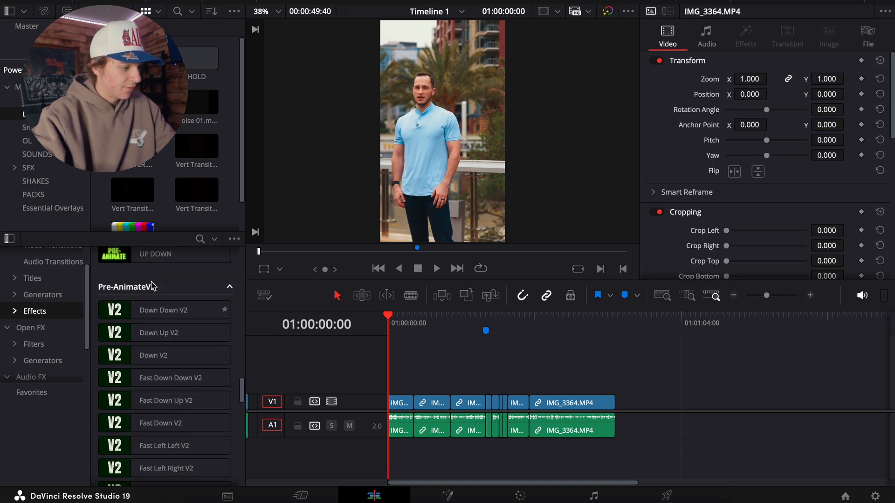
scroll(161, 360, "down", 10)
scroll(160, 359, "down", 2)
scroll(158, 368, "up", 12)
scroll(158, 380, "down", 10)
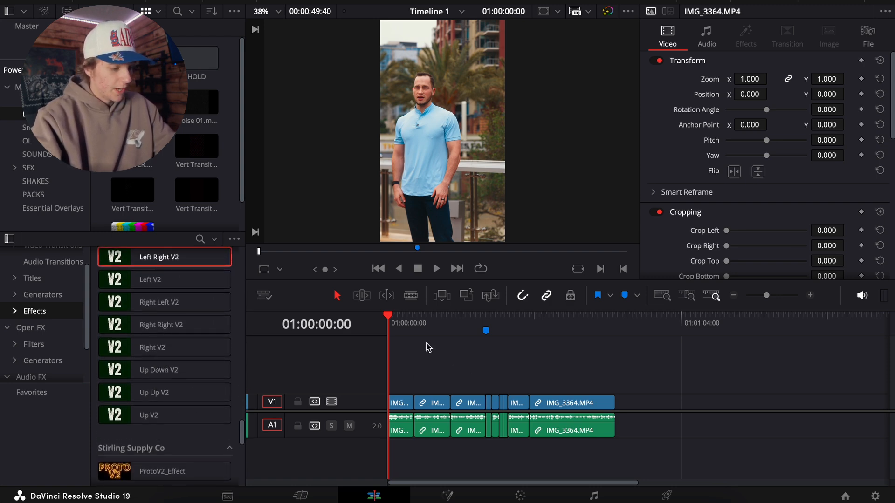
Try the saved HOLD effect above the start of the first clip and preview its zoom
left_click_drag(200, 60, 419, 370)
left_click_drag(183, 55, 426, 366)
left_click_drag(212, 77, 419, 379)
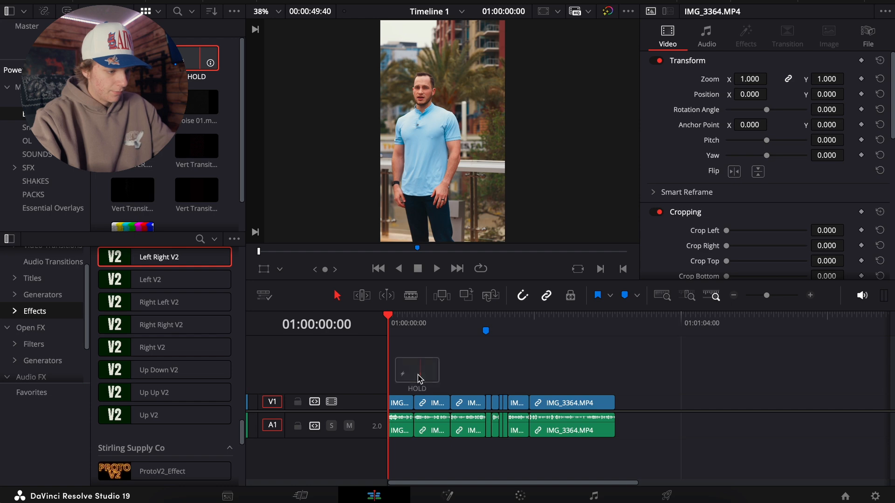
left_click_drag(207, 59, 391, 393)
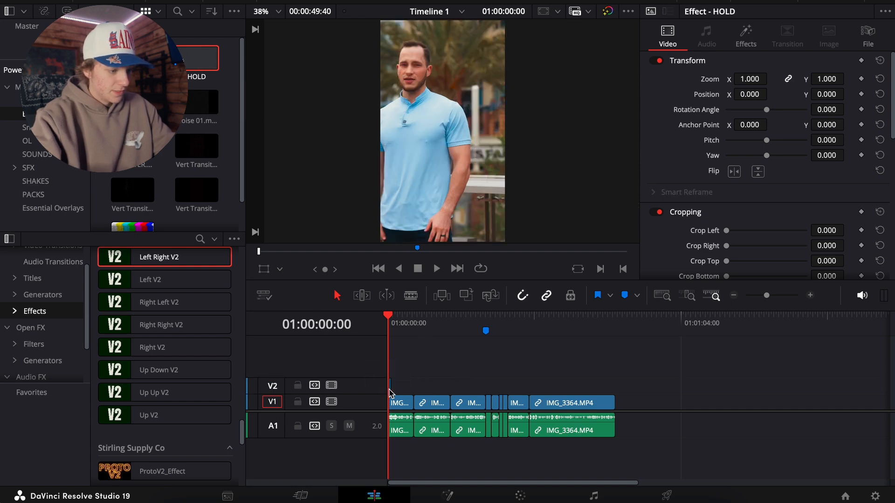
left_click(811, 295)
key("space")
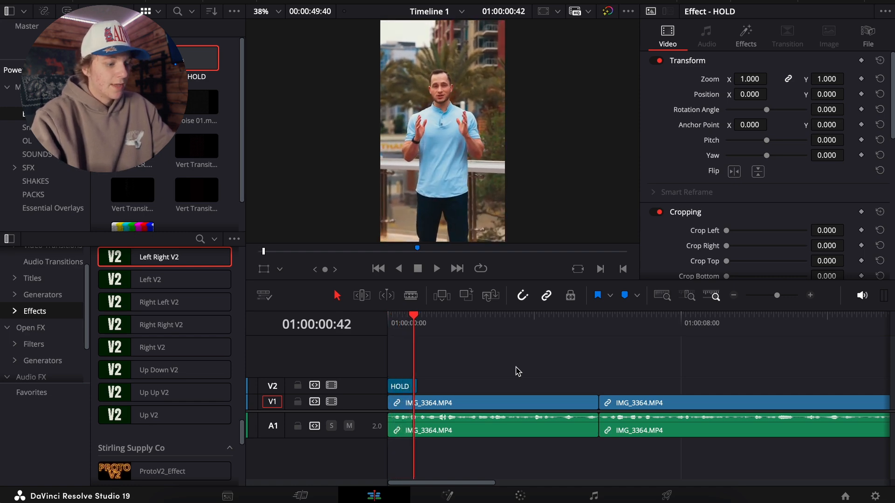
key("Home")
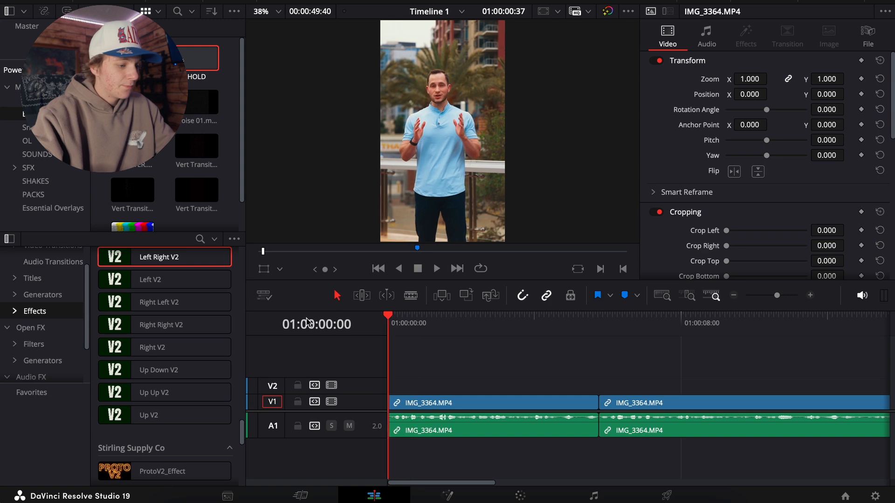
Add an Adjustment Clip above the start of the first clip and trim its end to about 01:00:00:52
scroll(45, 280, "up", 2)
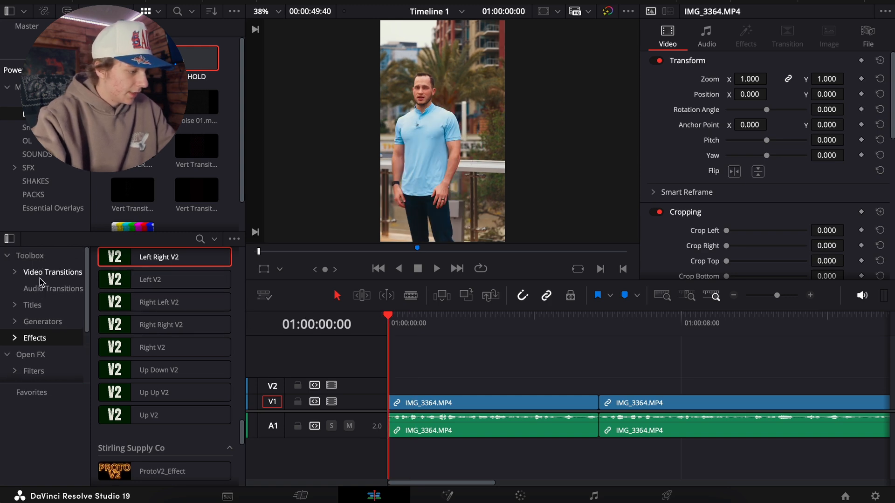
scroll(162, 299, "up", 5)
left_click_drag(164, 281, 341, 390)
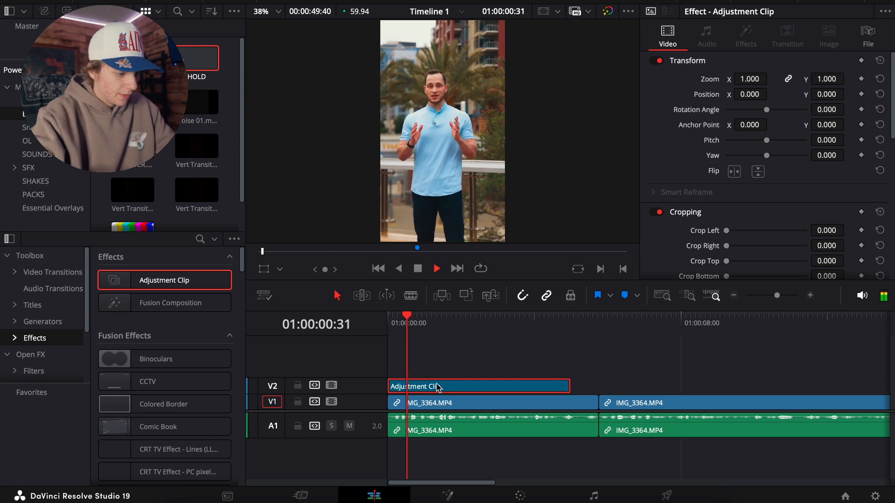
key("space")
key("BackSpace")
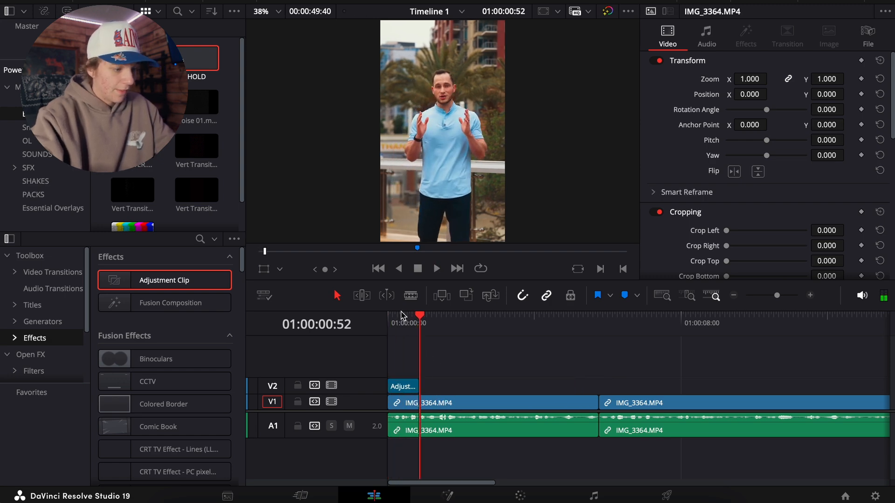
Apply the MagicZoomV3 effect to the adjustment clip above the first clip
left_click(401, 317)
left_click(406, 388)
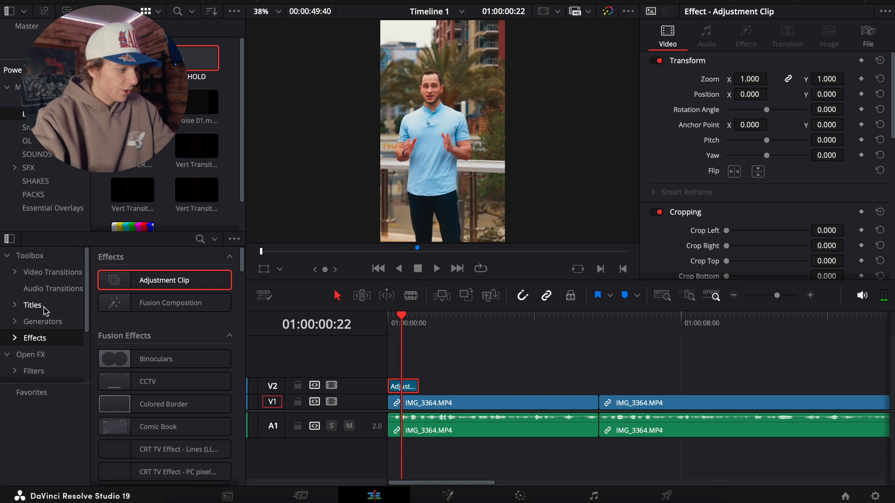
scroll(139, 364, "down", 15)
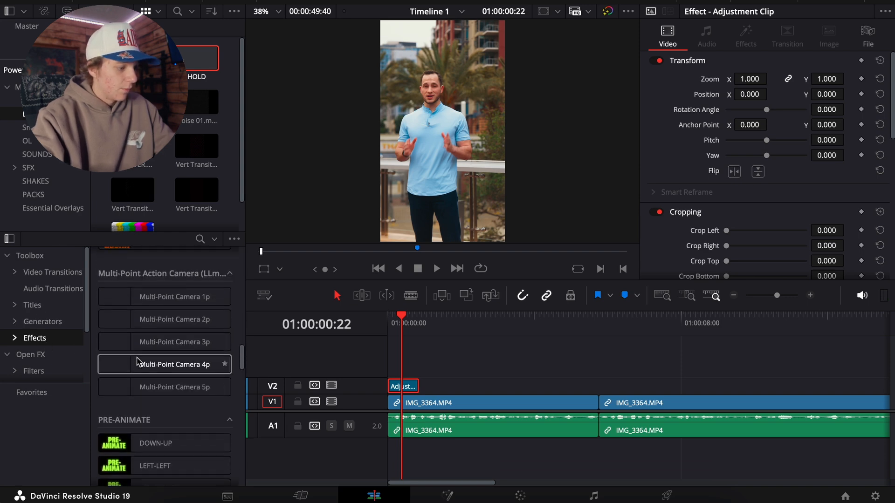
left_click_drag(146, 380, 404, 387)
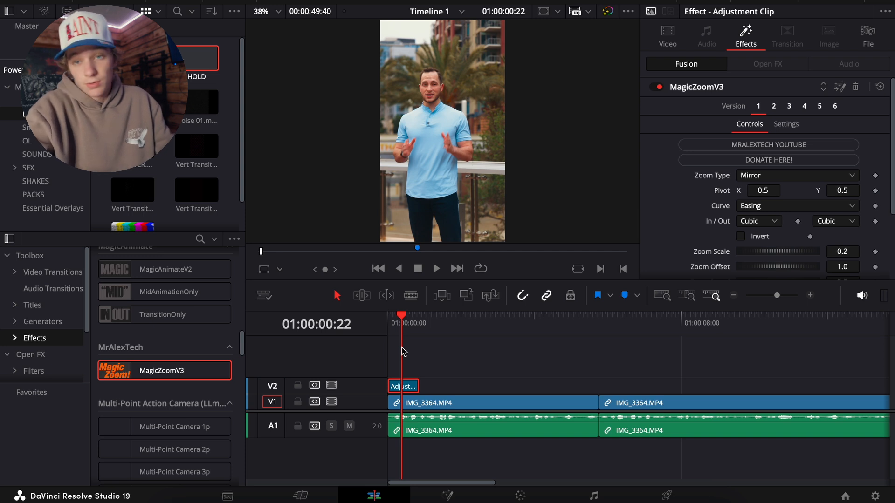
Set MagicZoomV3's Zoom Type to Hold&ZoomOut and its Zoom Scale to 0.49
key("Home")
left_click(768, 177)
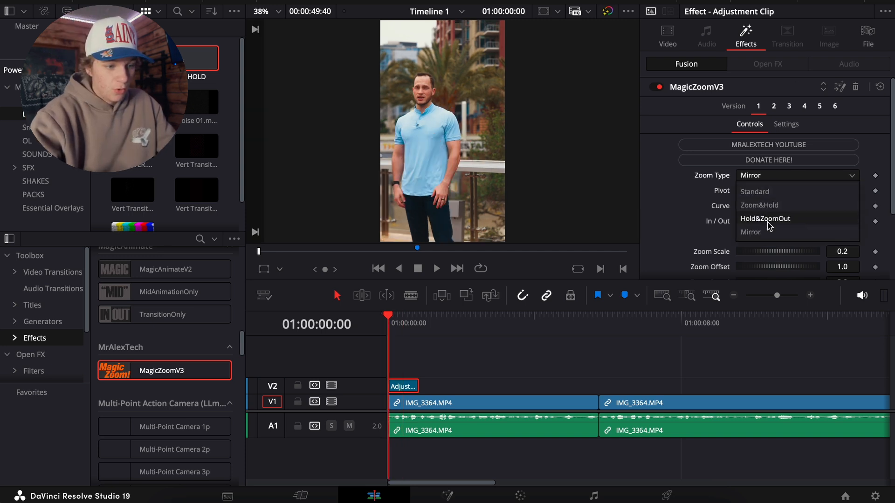
left_click(765, 218)
left_click_drag(758, 252, 765, 252)
Show the Fusion Overlay, move the zoom pivot to about X 0.103, Y 0.676 to frame the speaker, and preview the zoom
left_click(280, 270)
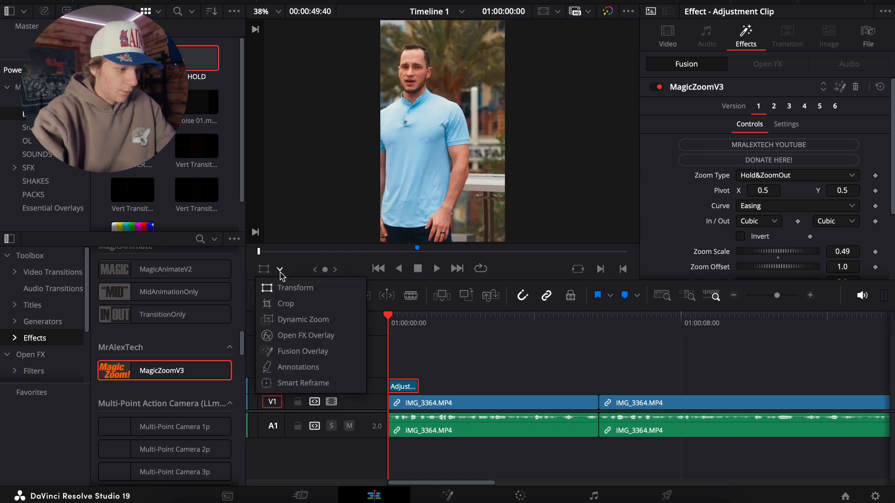
left_click(293, 353)
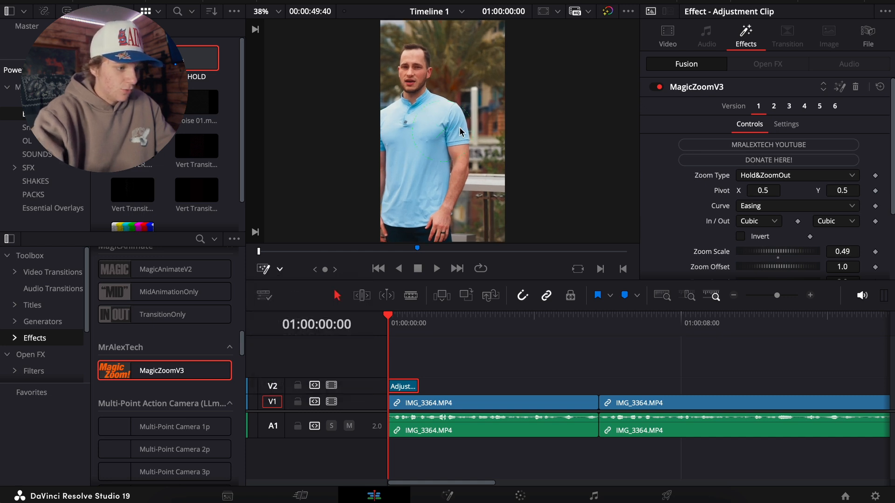
left_click_drag(443, 135, 405, 138)
key("space")
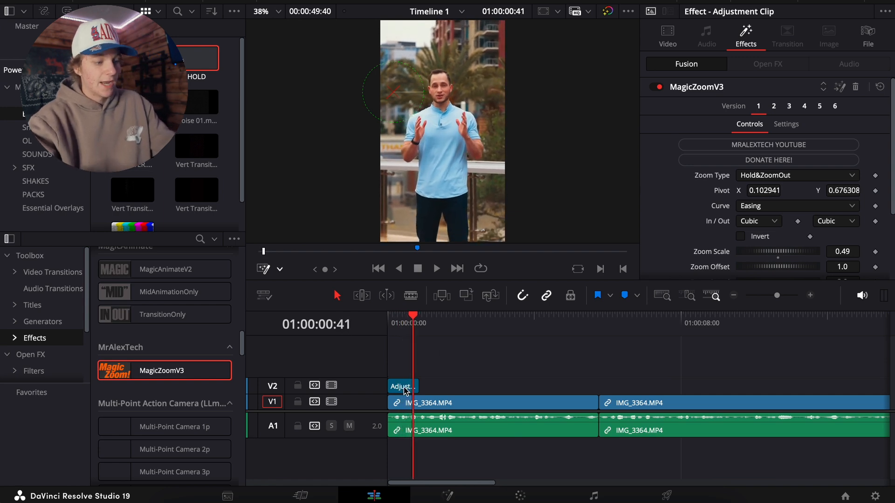
Save the adjustment clip to the EFFECTS power bin under the name HOLD
left_click_drag(405, 390, 174, 119)
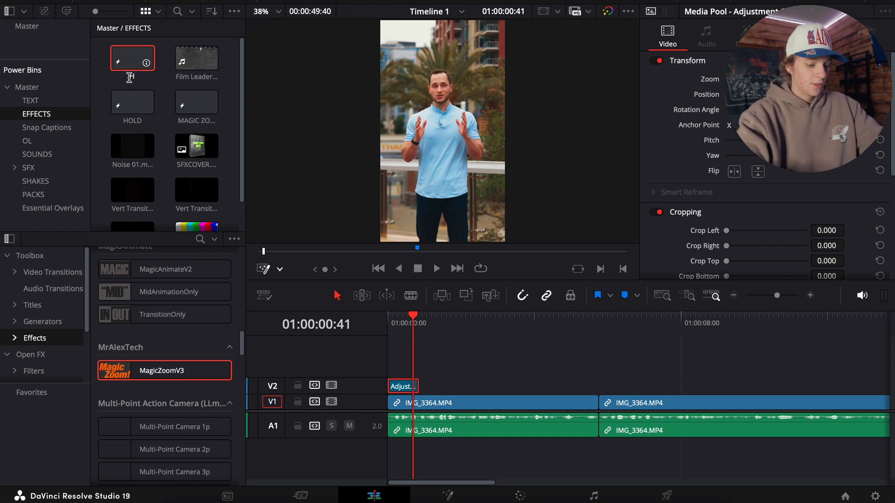
left_click(158, 99)
left_click(135, 66)
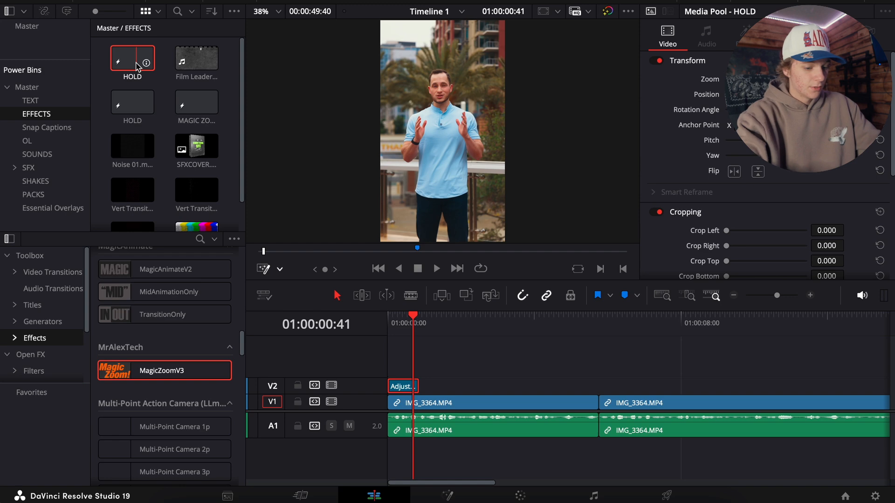
left_click(134, 66)
left_click(131, 65)
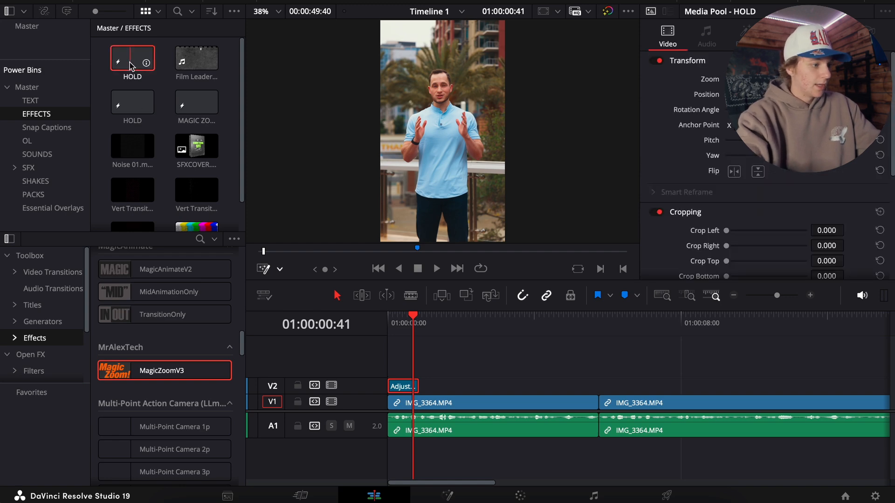
Add the saved MAGIC ZOOM effect on a new video track at 01:00:02:23 and open its effect settings
key("space")
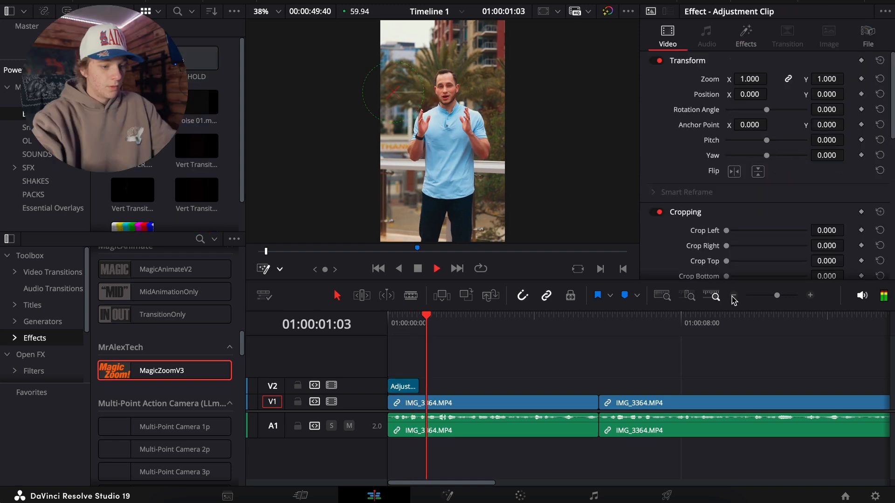
left_click(734, 295)
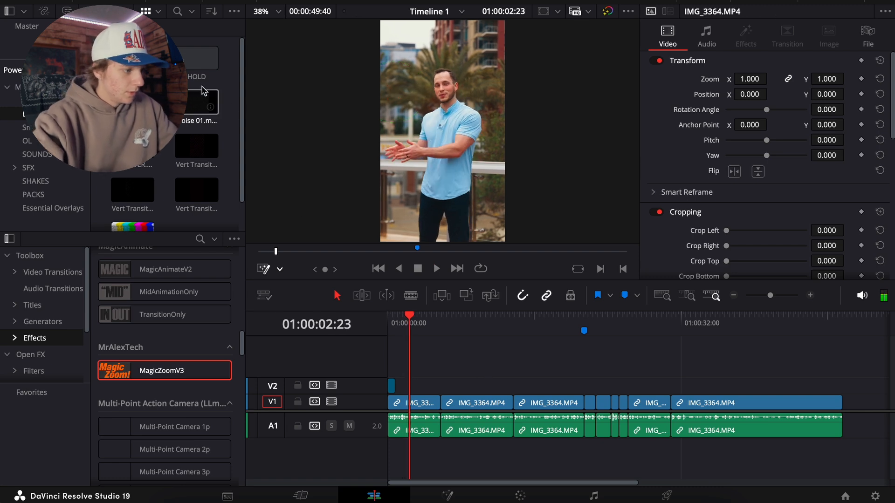
left_click_drag(140, 370, 421, 372)
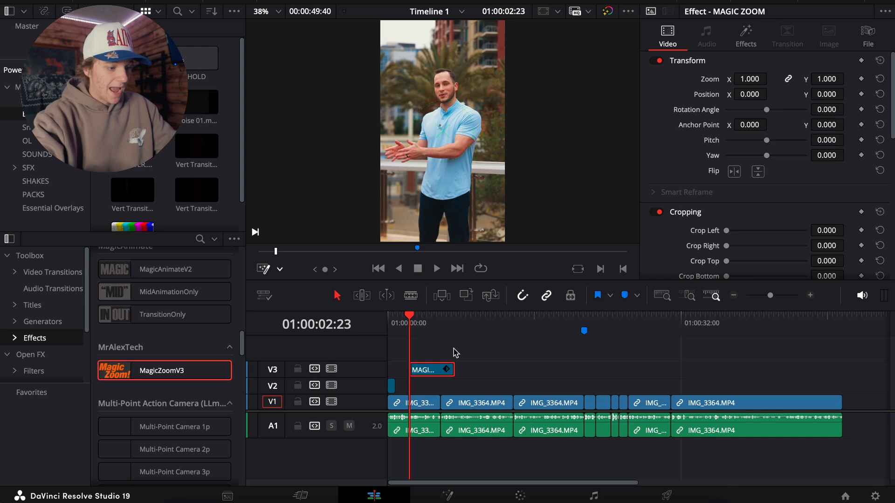
left_click(746, 35)
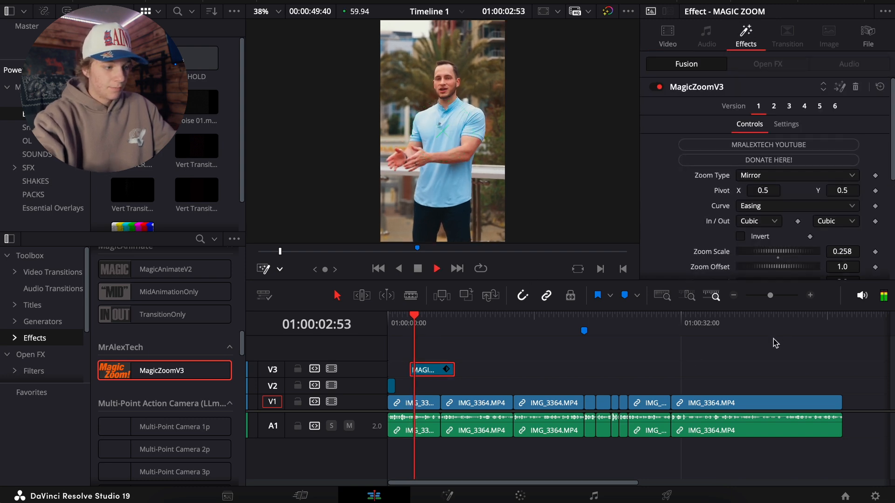
Shorten the MAGIC ZOOM clip to end just after the first cut between the footage clips, and play it back
left_click(810, 296)
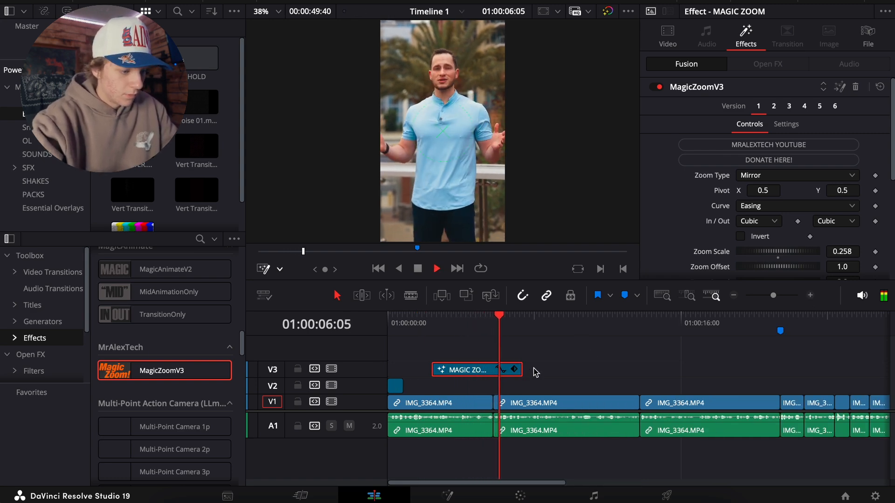
left_click_drag(524, 369, 506, 370)
left_click(474, 315)
key("space")
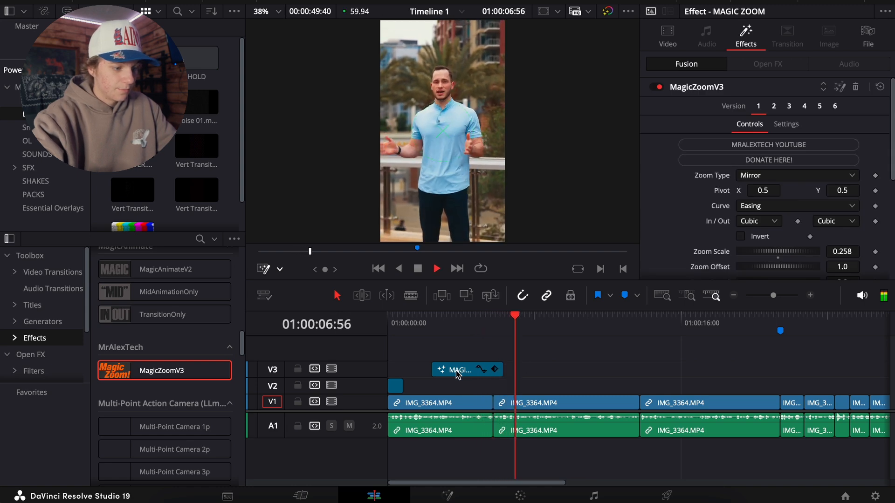
Place a copy of the MAGIC ZOOM clip on V3 over the second footage clip and play it back
key("space")
left_click_drag(455, 373, 560, 371)
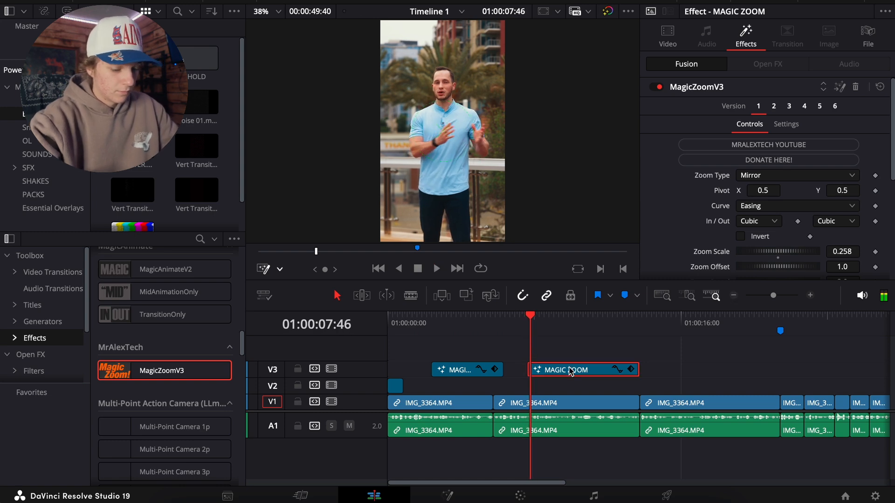
key("space")
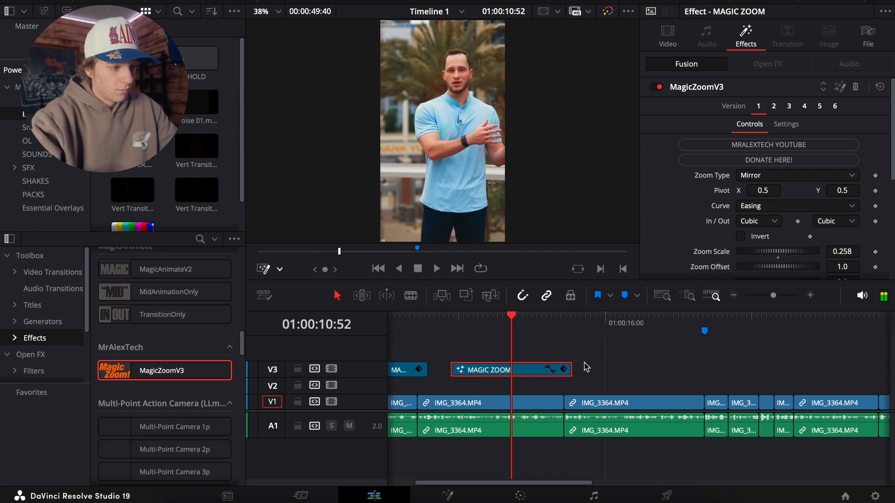
left_click(592, 370)
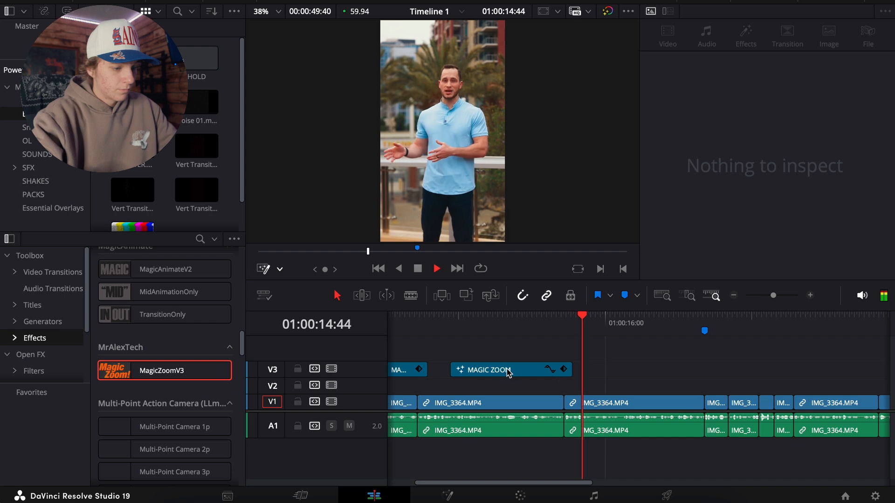
Extend the second MAGIC ZOOM clip to the end of the third footage clip, then split it just after the second footage cut
left_click_drag(573, 369, 702, 368)
left_click(583, 372)
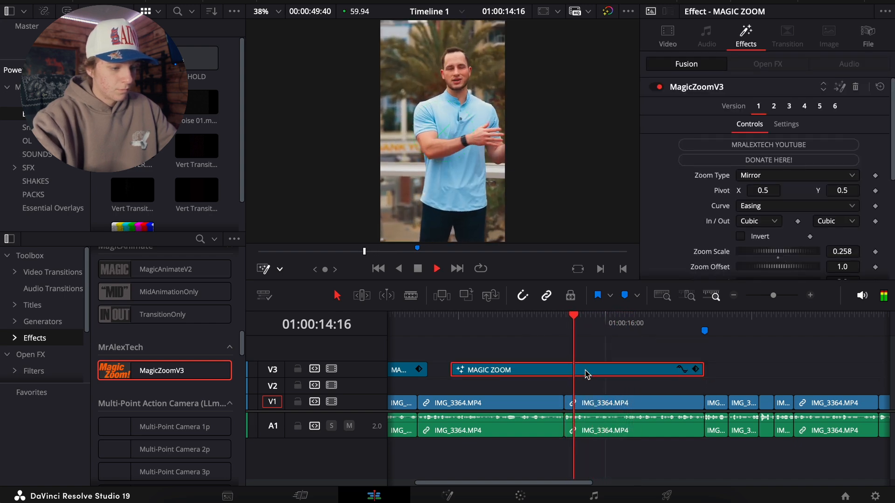
left_click(540, 334)
key("space")
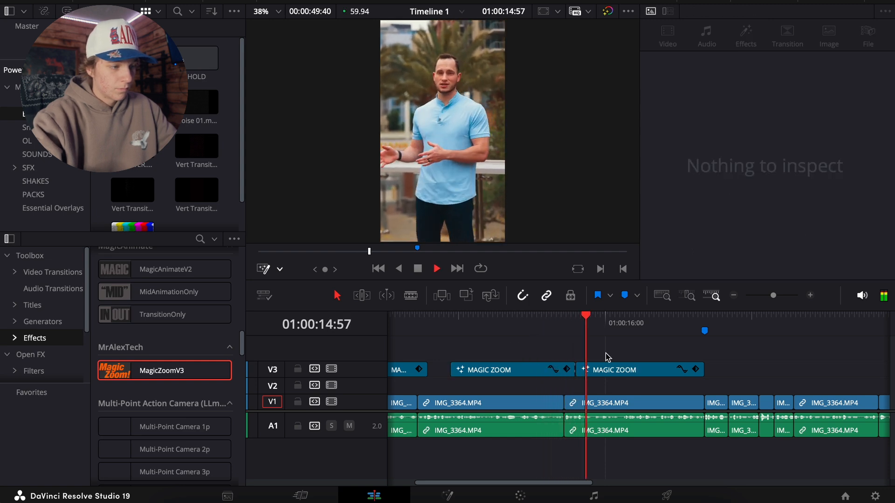
left_click(548, 322)
key("space")
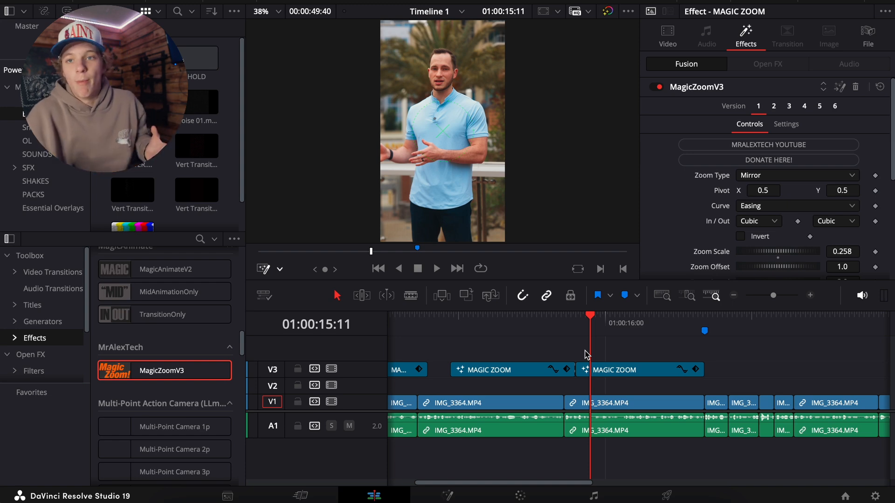
Place a copy of the MAGIC ZOOM clip on V3, starting at the second short footage clip after the blue marker
key("space")
left_click(653, 369)
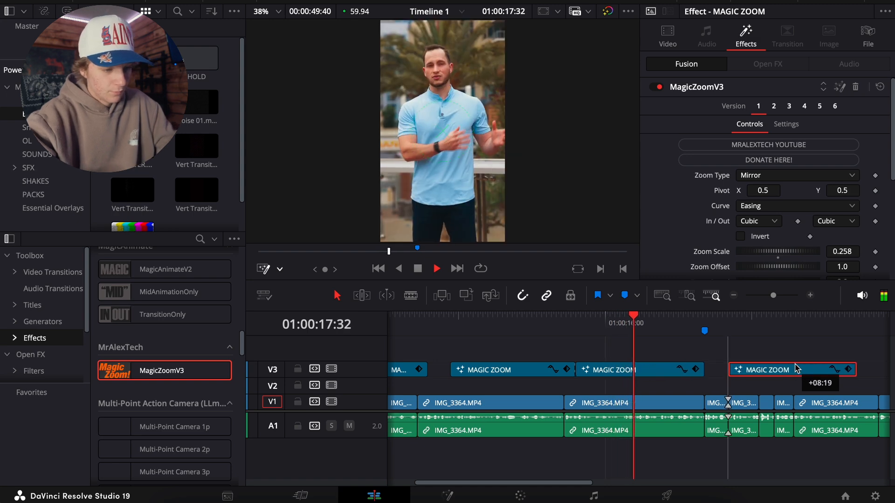
left_click(746, 356)
left_click(734, 296)
Split the MAGIC ZOOM clip that ends at the blue marker at about 01:00:19 and play across the split
left_click(606, 370)
key("space")
key("ctrl+b")
key("space")
left_click(553, 323)
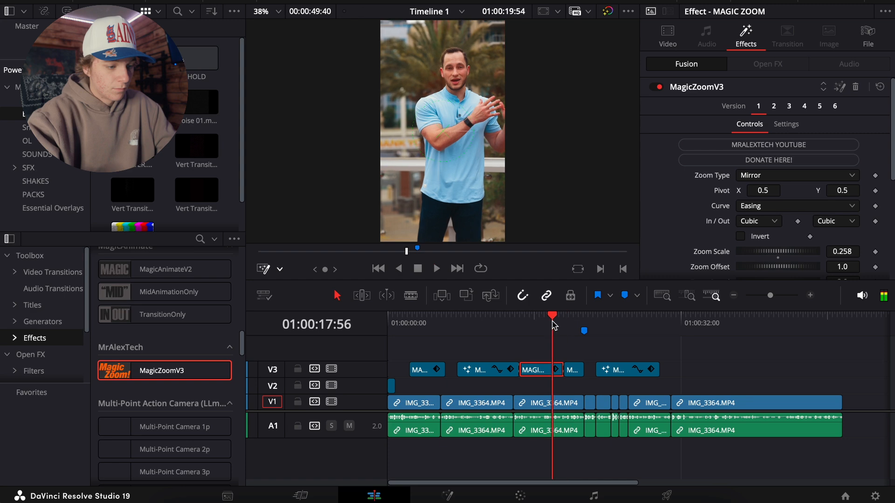
key("space")
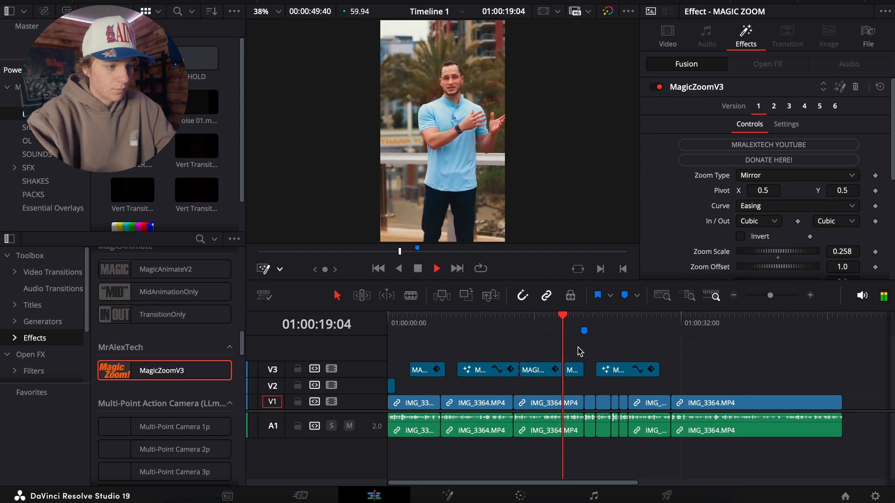
key("space")
Set the short MAGIC ZOOM piece before the marker to Zoom Scale 0.548 and, with the Fusion Overlay, pivot about X 0.75, Y 0.764
left_click(573, 370)
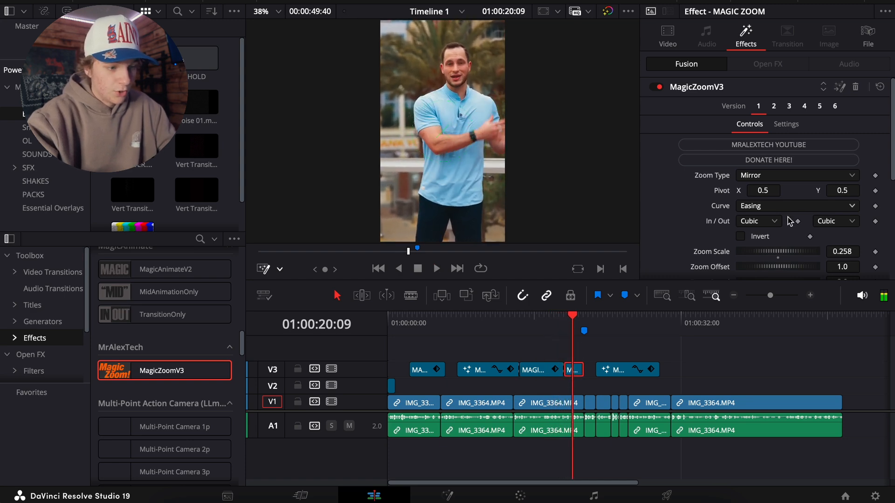
left_click_drag(767, 252, 773, 252)
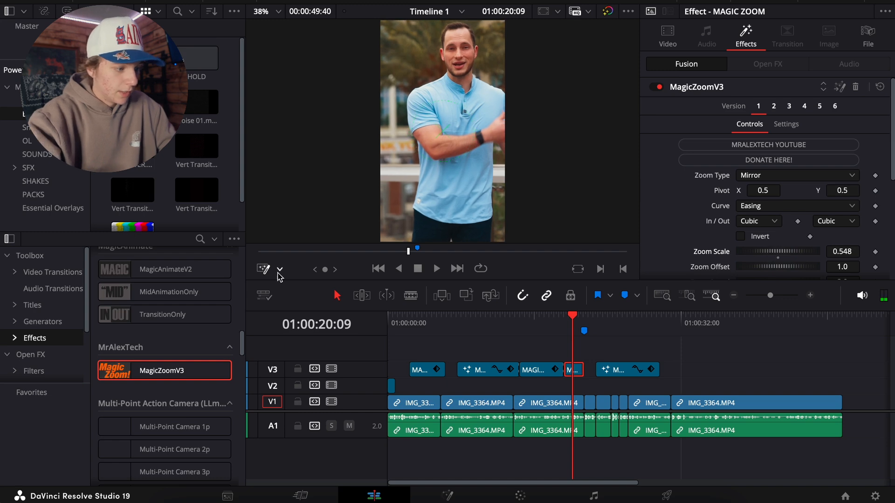
left_click(280, 271)
left_click(293, 352)
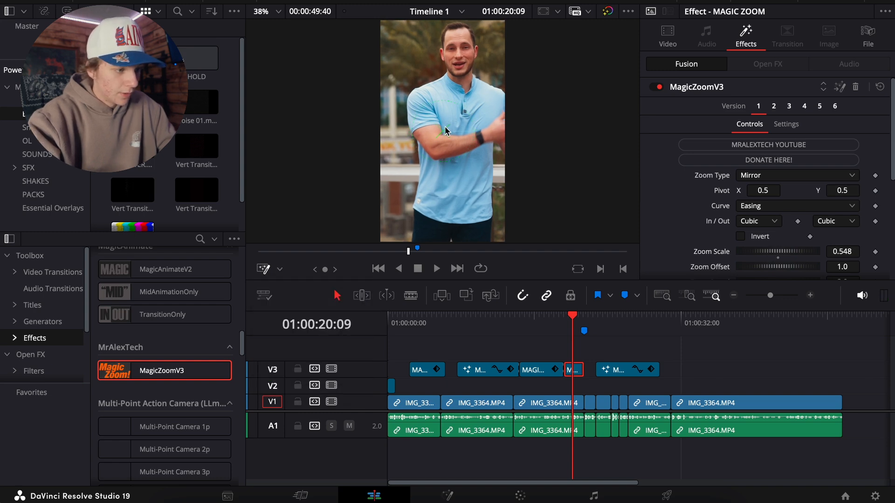
left_click_drag(445, 127, 475, 75)
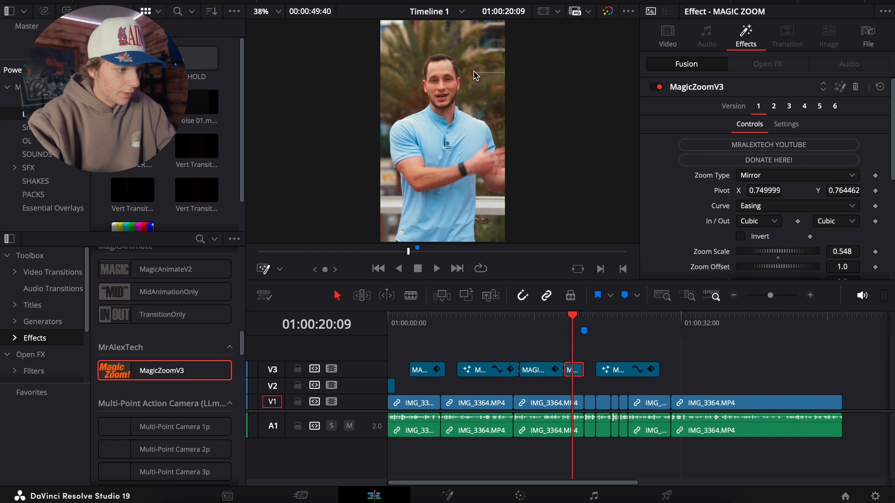
key("space")
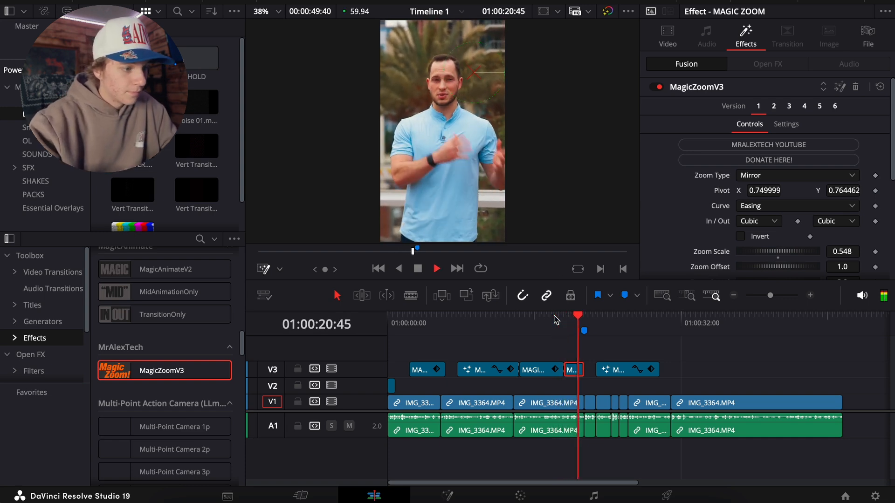
Extend the MAGIC ZOOM clip after the marker to about 01:00:32:00, then place a copy ending with the last footage clip
left_click(616, 370)
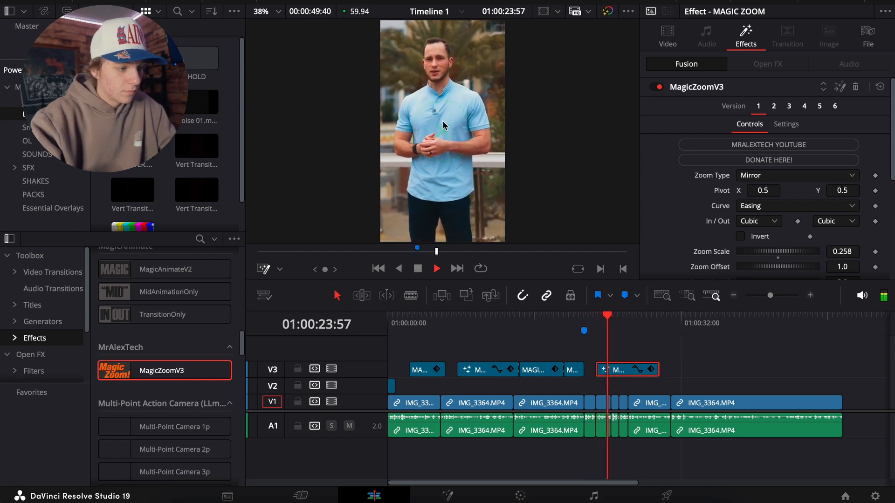
left_click_drag(659, 370, 683, 368)
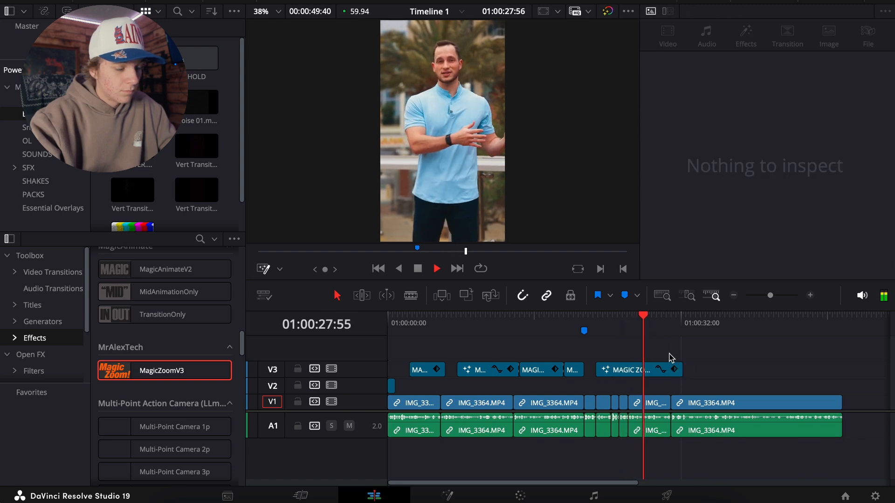
left_click(643, 367)
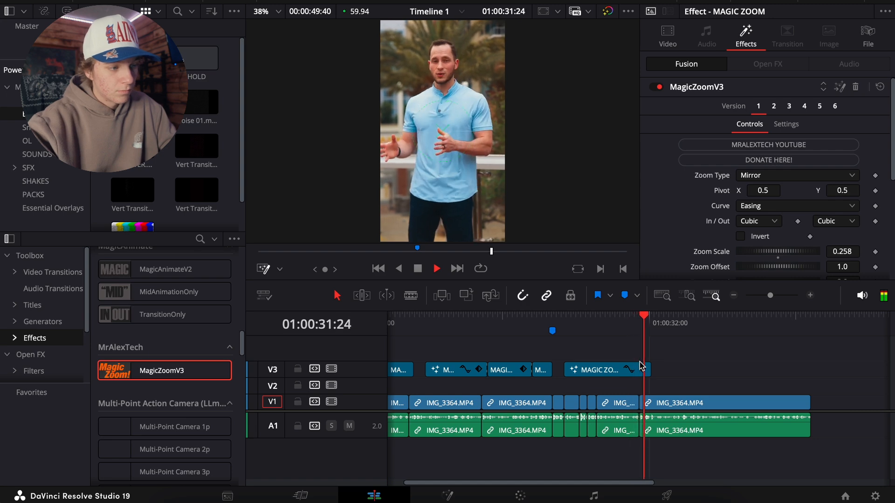
left_click_drag(609, 370, 809, 369)
key("space")
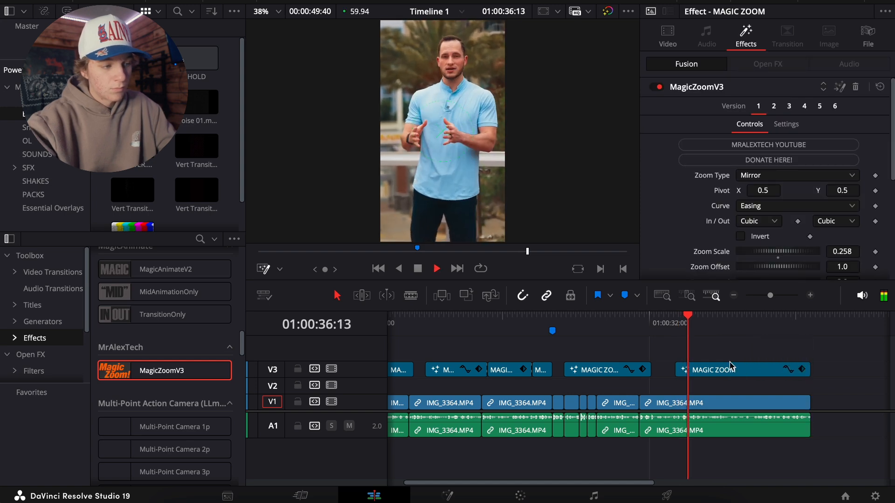
key("space")
Show the Fusion Overlay for the last MAGIC ZOOM clip, move its pivot to about X 0.299, Y 0.723, and preview it
left_click(712, 369)
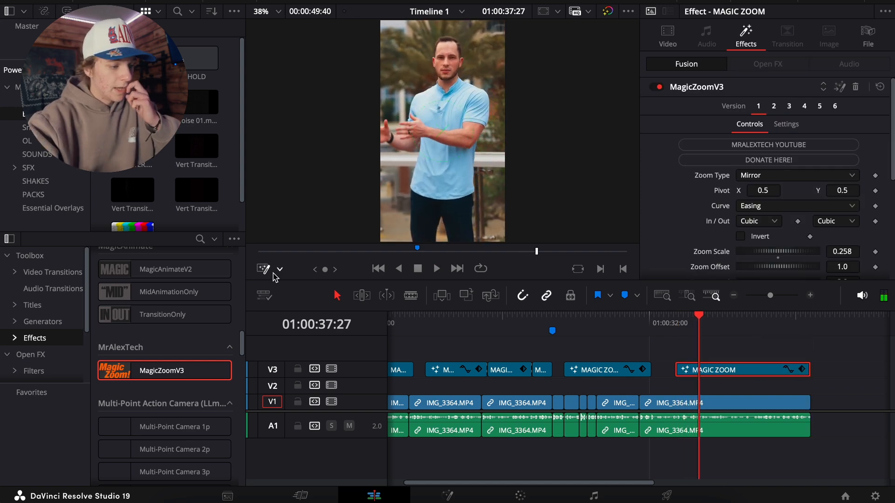
left_click(280, 269)
left_click(298, 353)
left_click_drag(443, 135, 445, 86)
key("space")
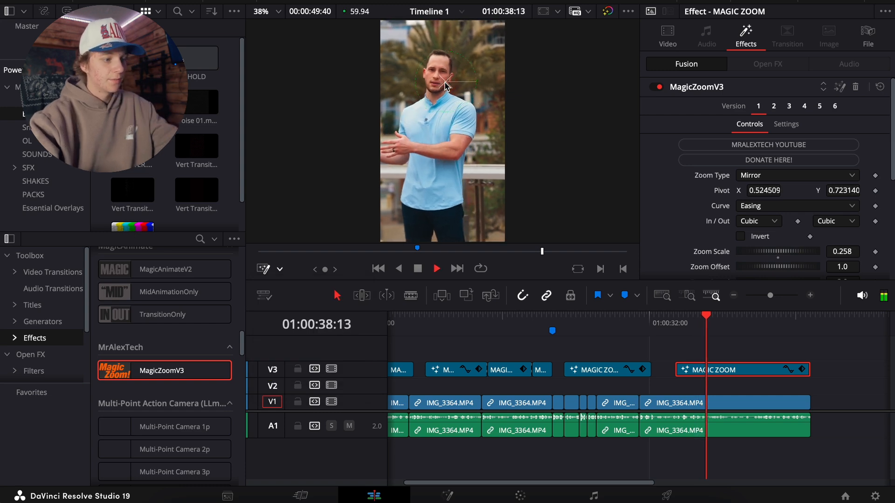
key("space")
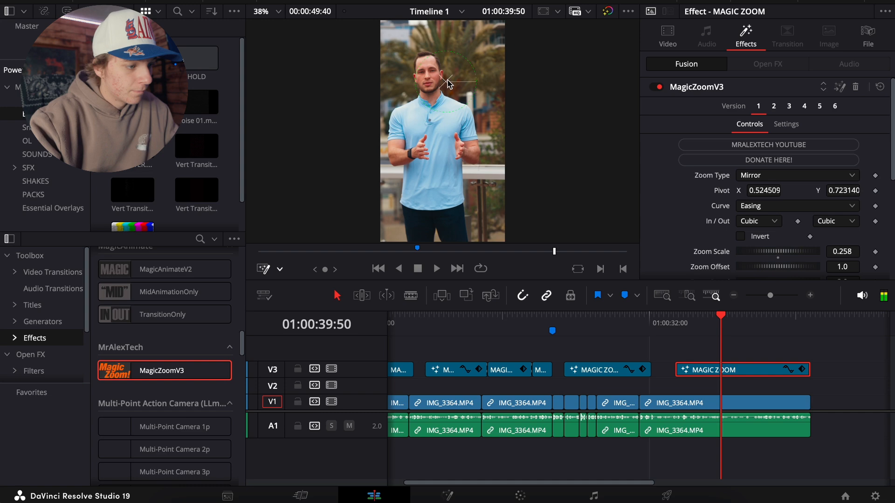
left_click_drag(446, 85, 418, 85)
key("space")
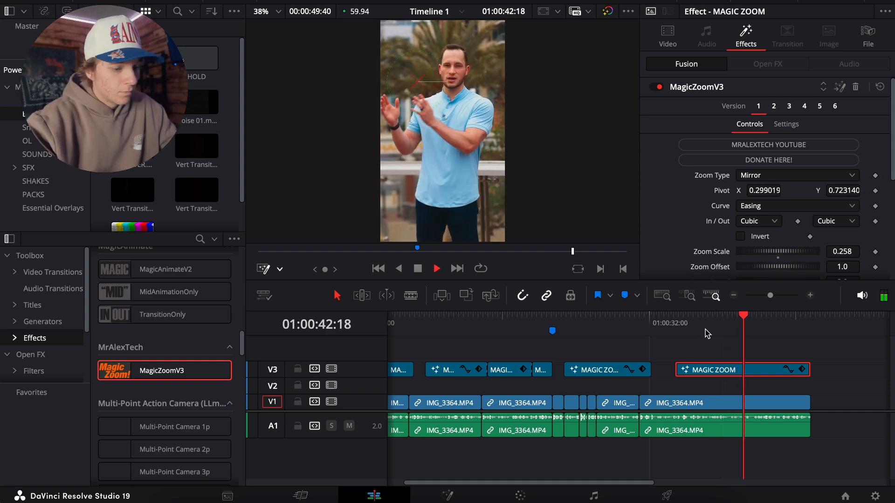
Split the last MAGIC ZOOM clip at 01:00:43:21
left_click(716, 358)
key("space")
left_click(733, 373)
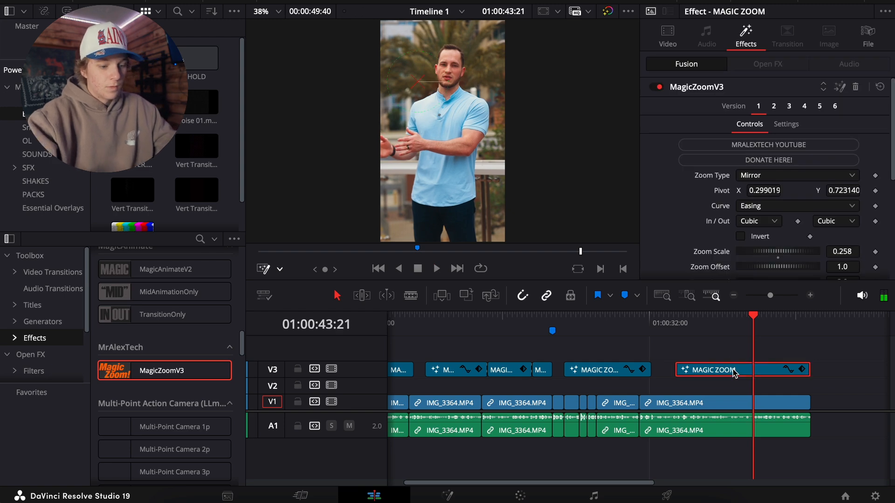
key("space")
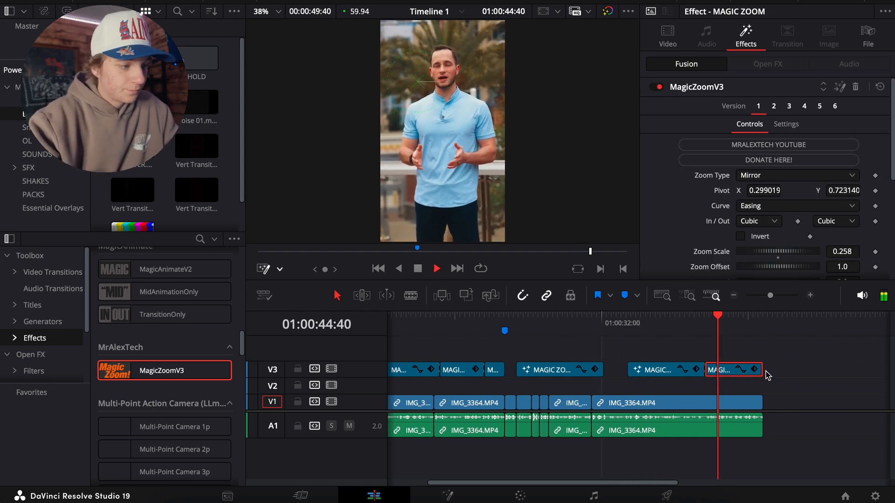
Split the final MAGIC ZOOM piece at 01:00:46:34 and delete the part after that point
key("ctrl+b")
key("space")
left_click(719, 371)
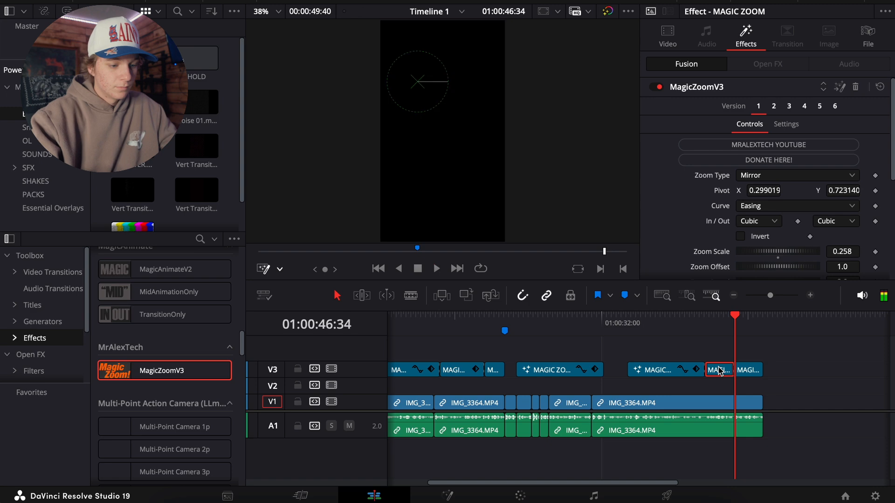
left_click(748, 370)
key("Delete")
key("Up")
key("space")
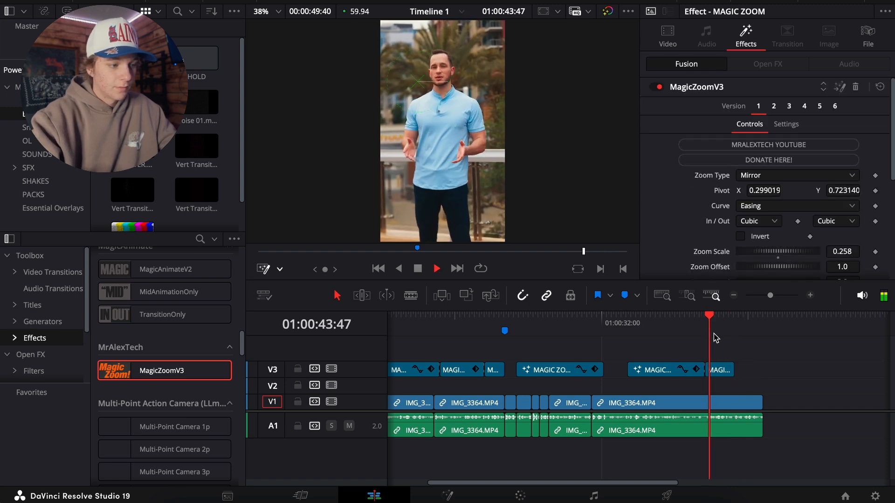
Play back the last MAGIC ZOOM clips around 01:00:43:21 through to the end of the footage to check the zooms
left_click(734, 296)
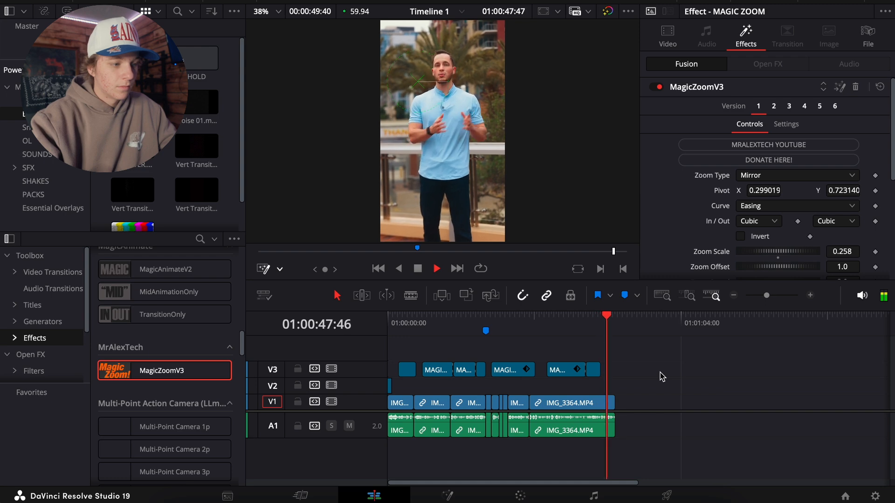
left_click(734, 297)
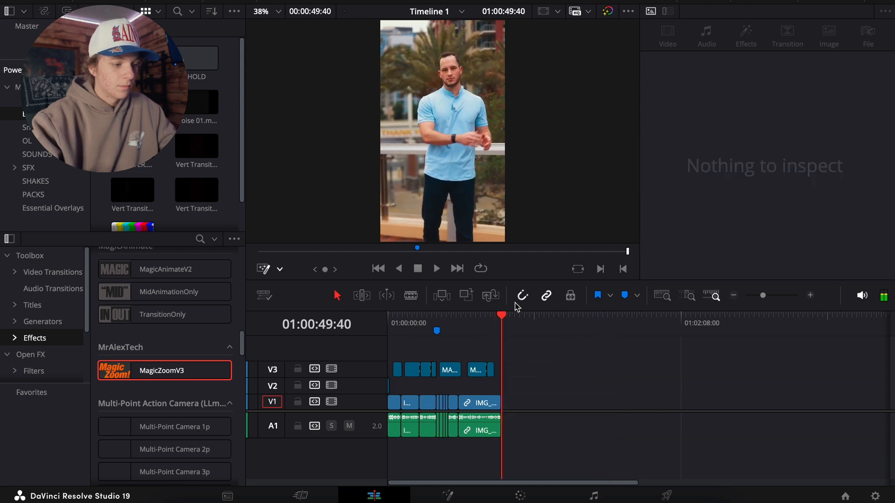
key("space")
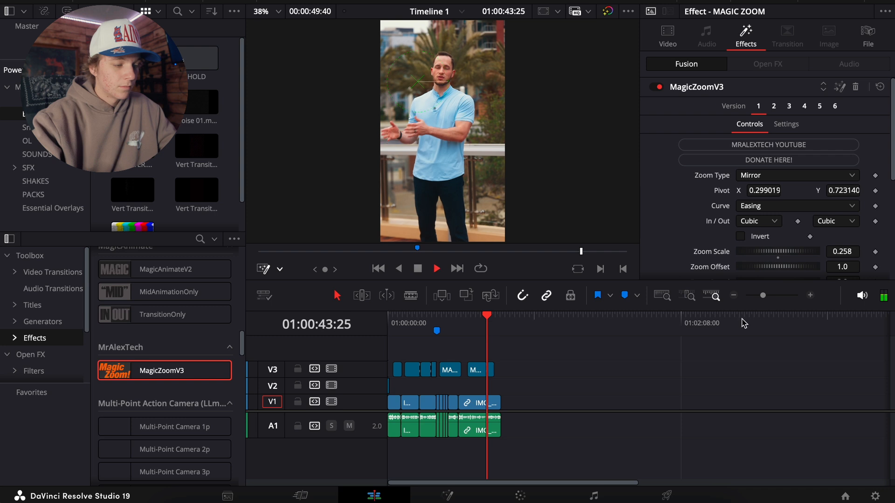
left_click(812, 295)
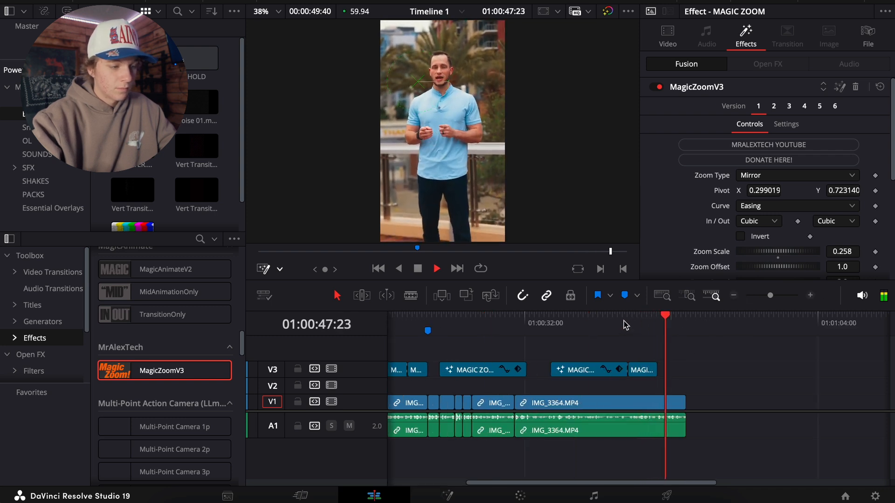
left_click(812, 296)
key("space")
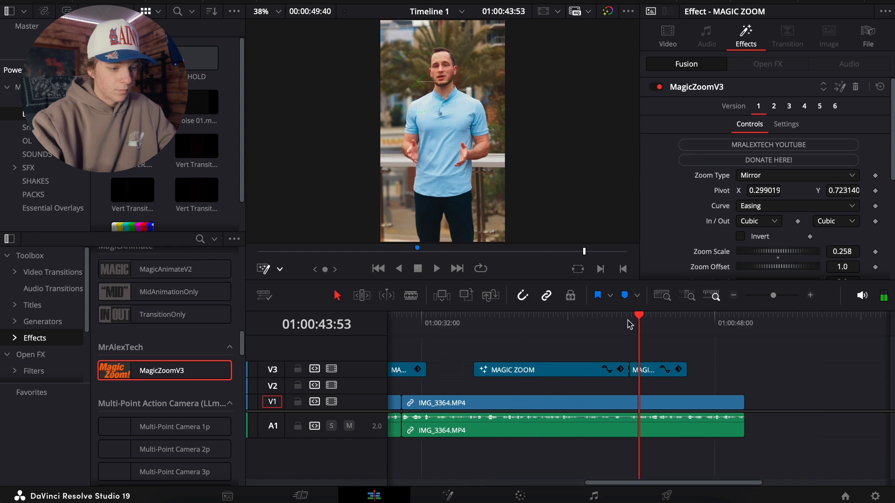
left_click(629, 323)
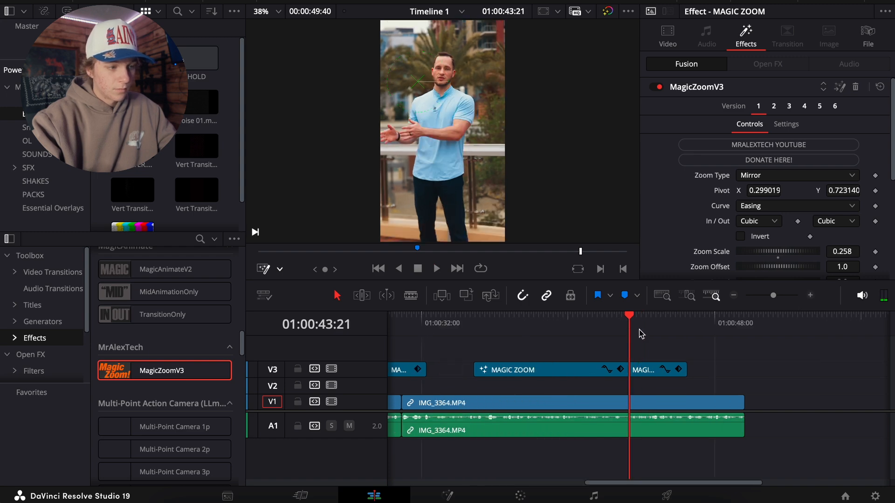
left_click(810, 295)
key("space")
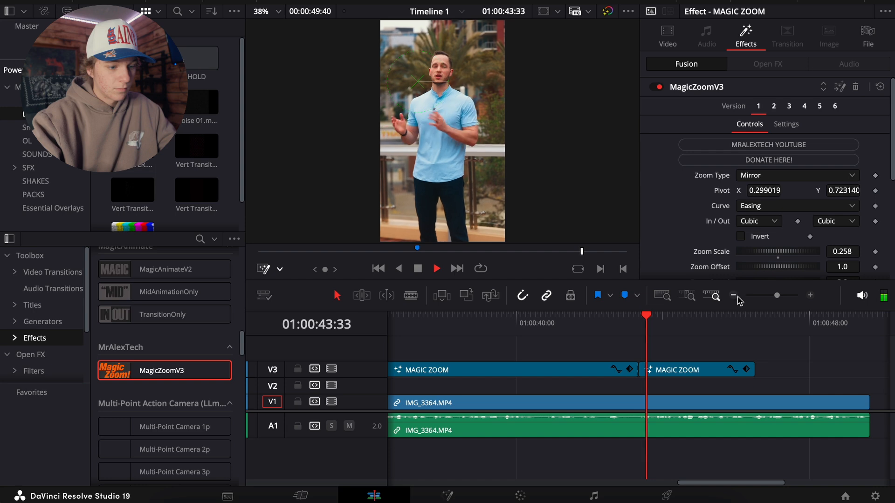
left_click(734, 296)
Add a timeline marker at 01:00:43:21, where the last MAGIC ZOOM piece starts
left_click(627, 322)
mouse_move(628, 327)
left_mouse_down()
mouse_move(676, 335)
mouse_move(634, 329)
left_mouse_up()
key("m")
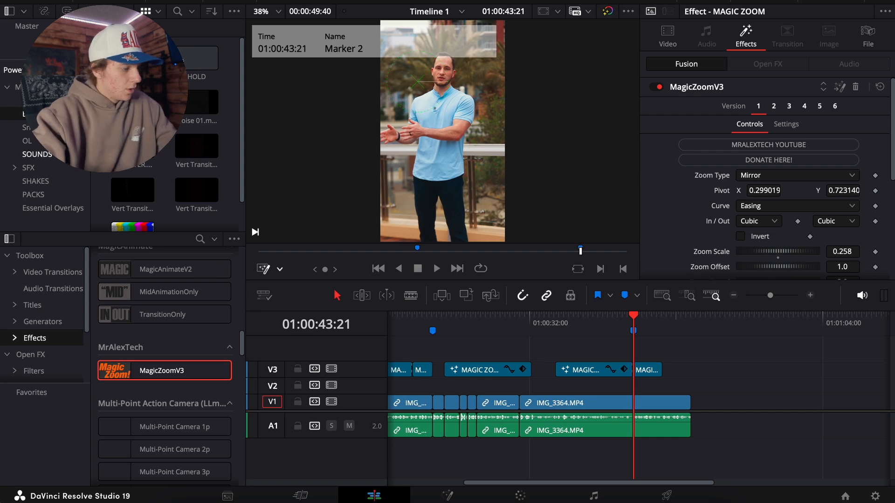
Add a Text+ title on V2 at 01:00:43:21, running to the end of the footage, with the text CLICK THE LINK
left_click(33, 305)
left_click_drag(157, 399, 673, 388)
left_click(761, 164)
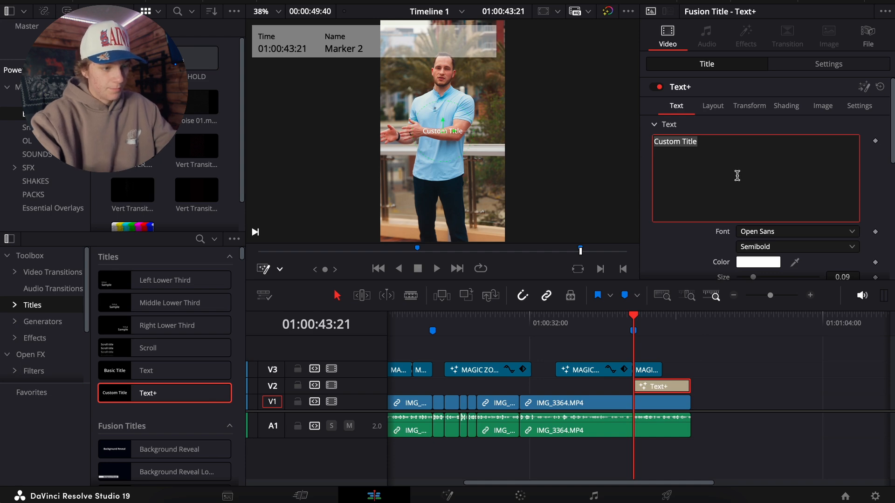
type("CLIK")
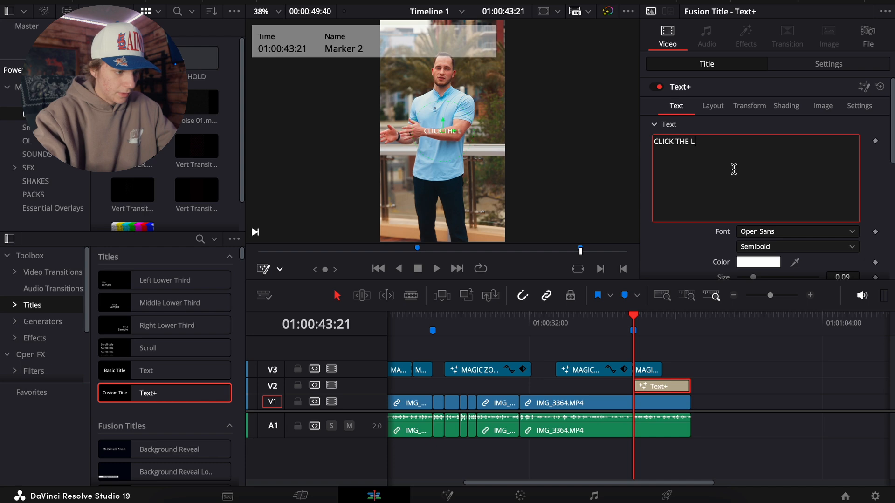
Change the CLICK THE LINK title's font to Extenda 40 Hecto and enlarge its text
scroll(693, 241, "down", 2)
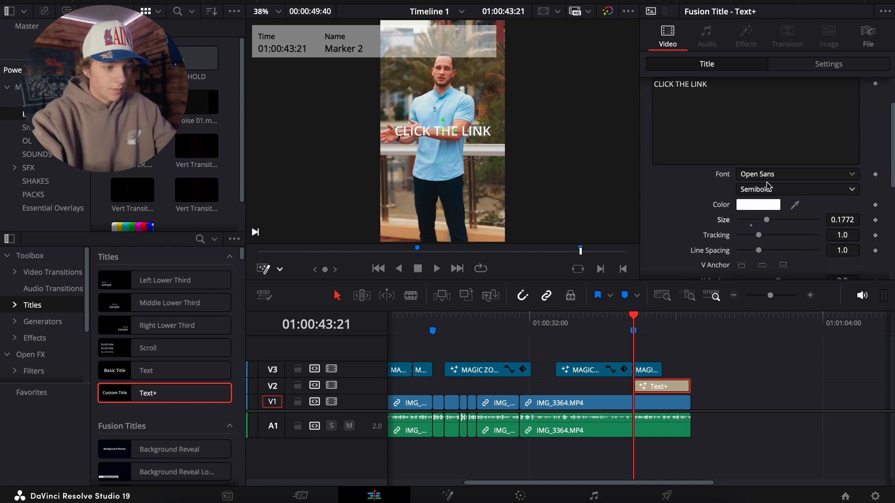
left_click(767, 176)
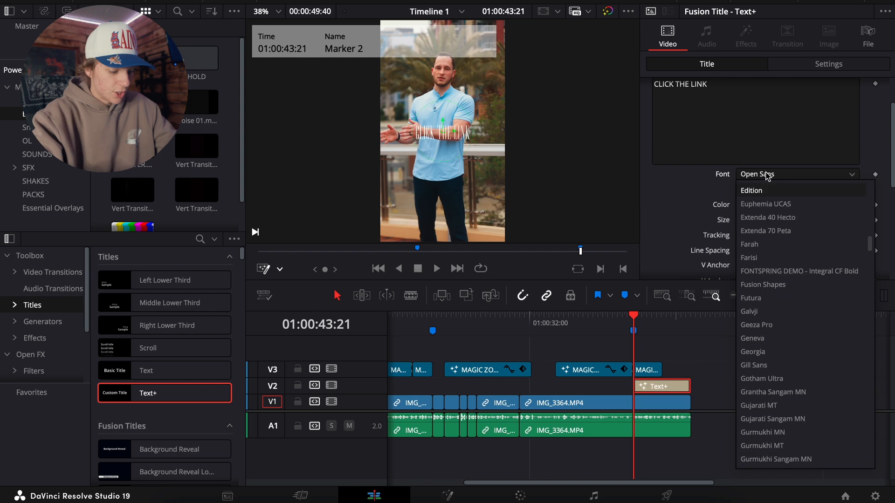
left_click(766, 226)
left_click_drag(778, 221, 791, 221)
Lower the CLICK THE LINK title to a layout center Y of 0.328 and set its text size to 0.3465
scroll(746, 149, "up", 3)
left_click(713, 105)
left_click_drag(843, 155, 834, 156)
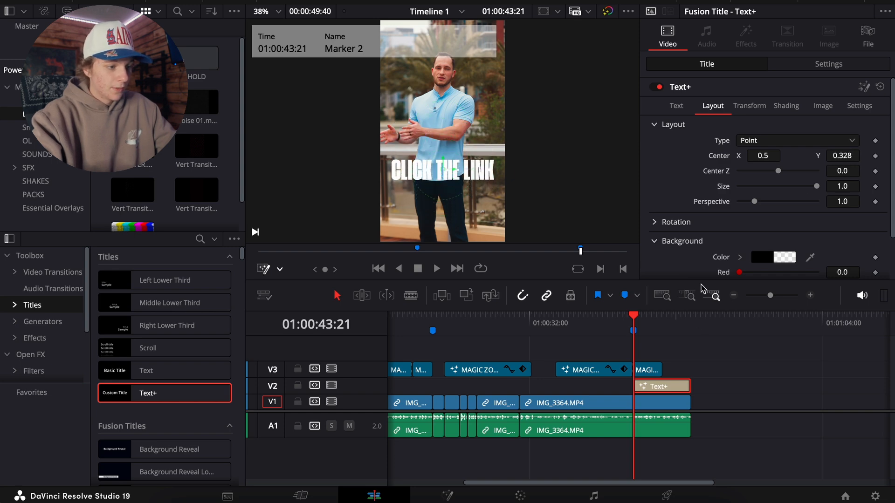
left_click(679, 107)
scroll(791, 266, "down", 1)
left_click_drag(794, 255, 794, 256)
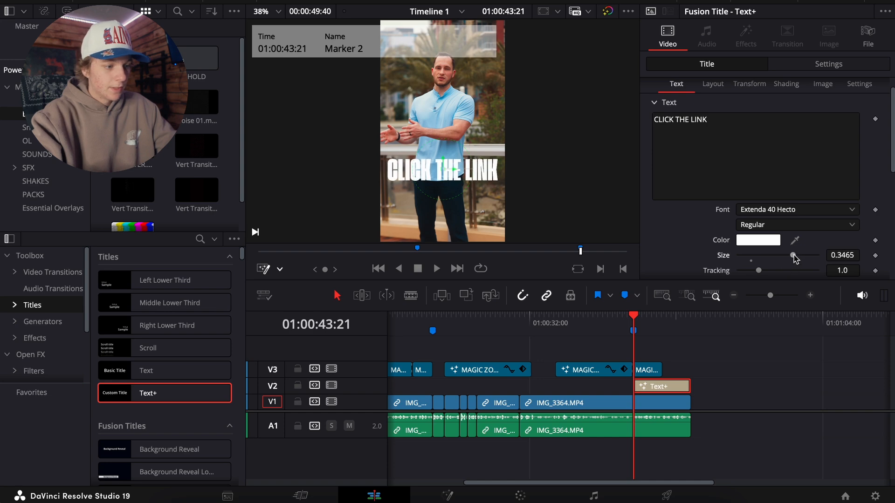
Convert the CLICK THE LINK title into a compound clip, keeping the default name
right_click(662, 386)
left_click(713, 147)
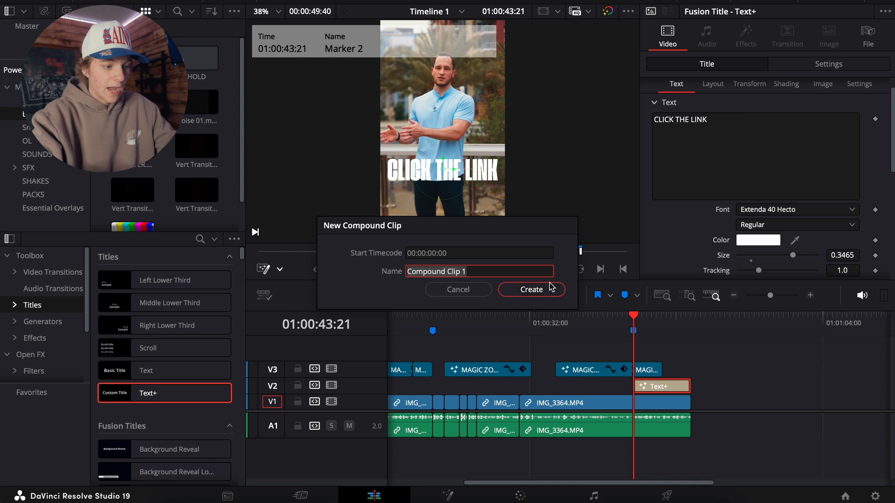
left_click(531, 290)
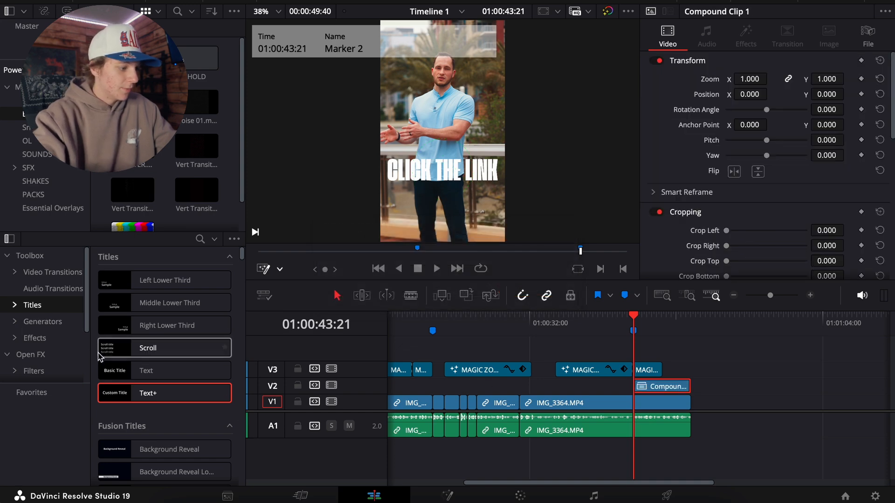
Apply the Up V2 effect from the Pre-AnimateV2 set to the title's compound clip
left_click(34, 336)
scroll(130, 373, "down", 15)
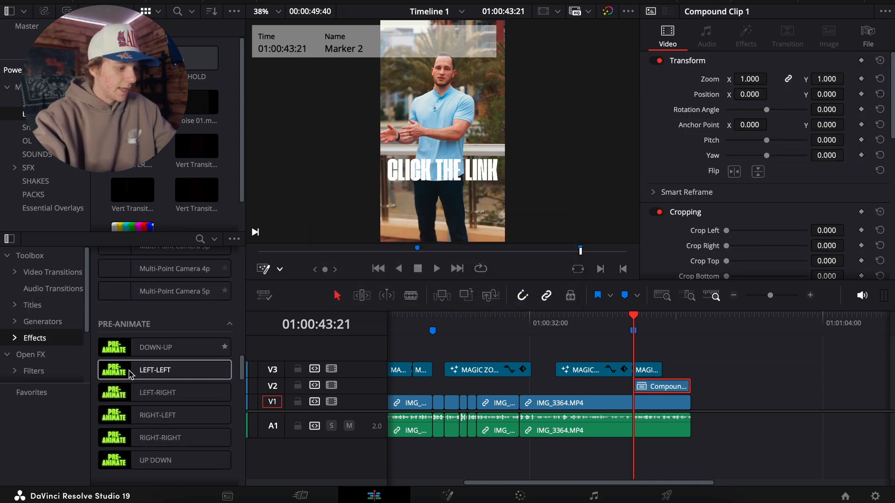
scroll(129, 374, "down", 1)
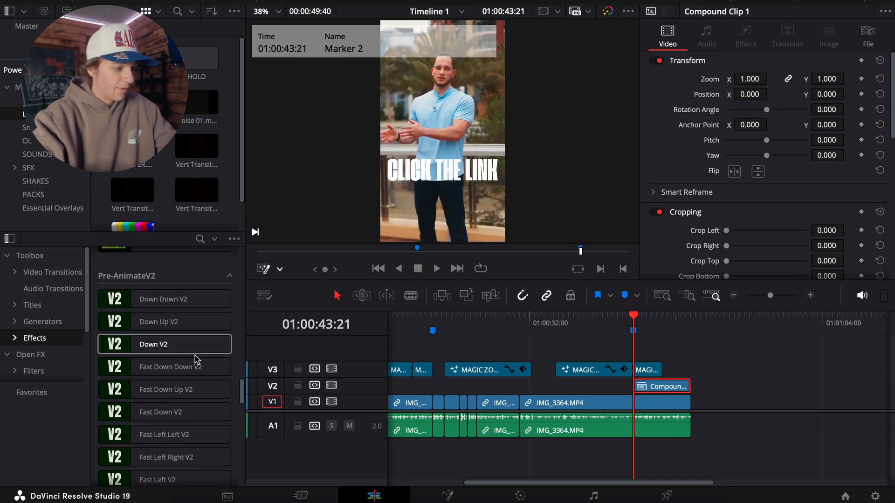
scroll(112, 387, "down", 10)
scroll(112, 385, "down", 1)
left_click(559, 262)
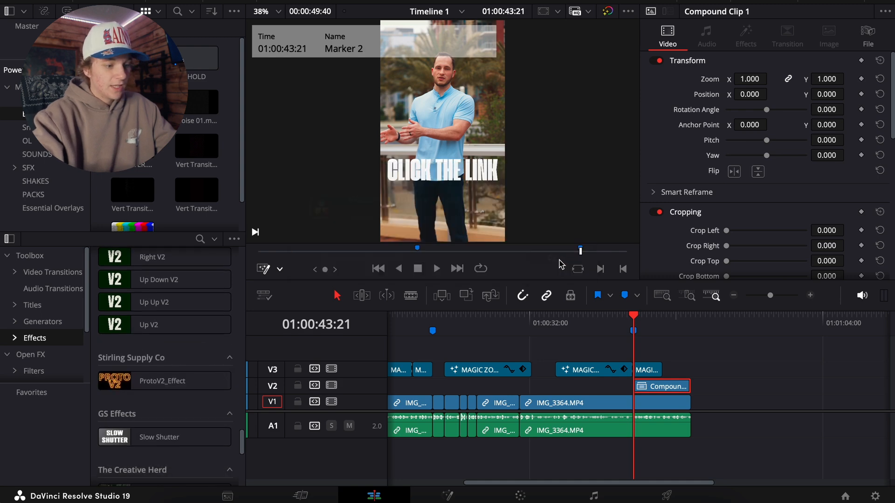
scroll(167, 344, "up", 2)
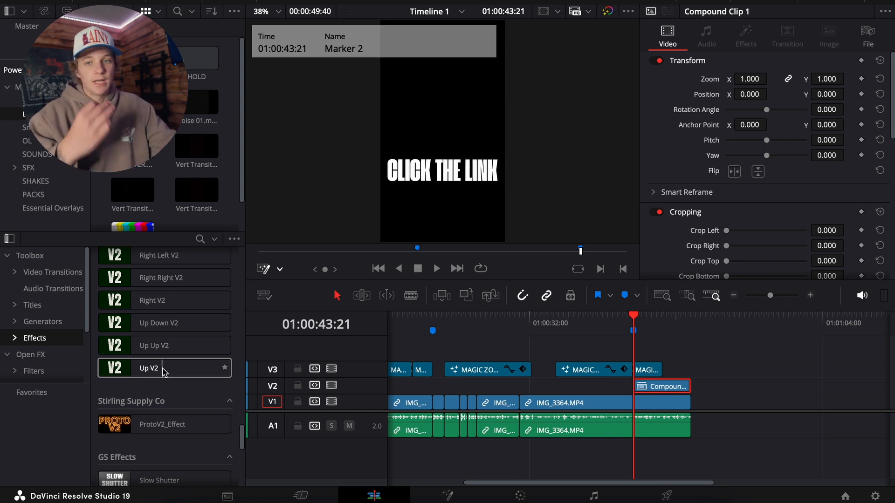
left_click_drag(161, 371, 662, 386)
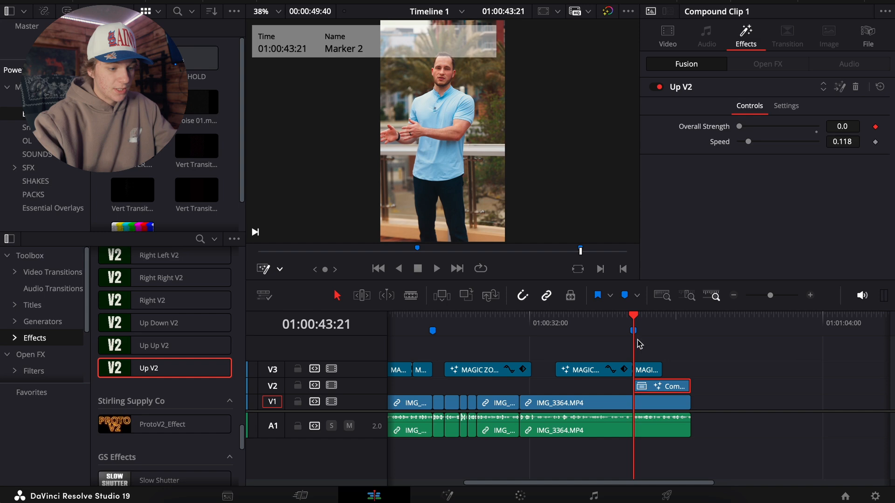
Play back the compound clip from just before 01:00:43:21 to check how the title animates in
left_click(622, 327)
key("space")
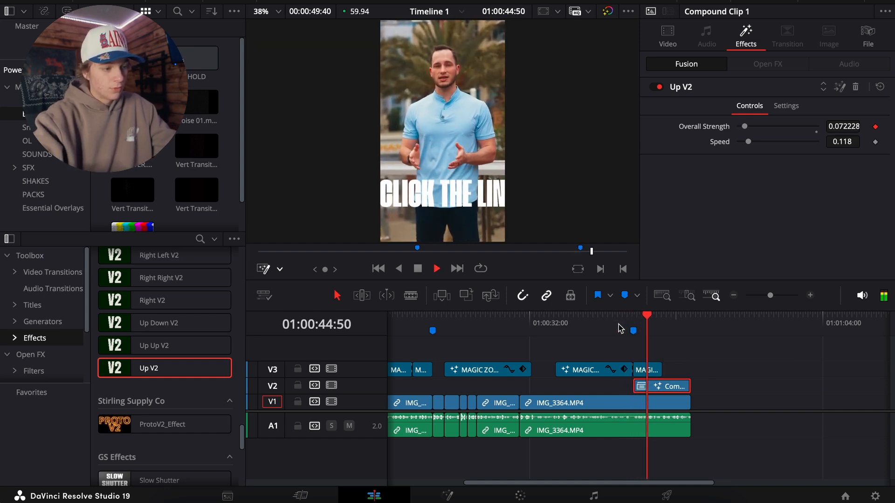
key("space")
Open the title's compound clip in its own timeline and reduce the Text+ title's size to fit the zoomed frame
left_click(649, 371)
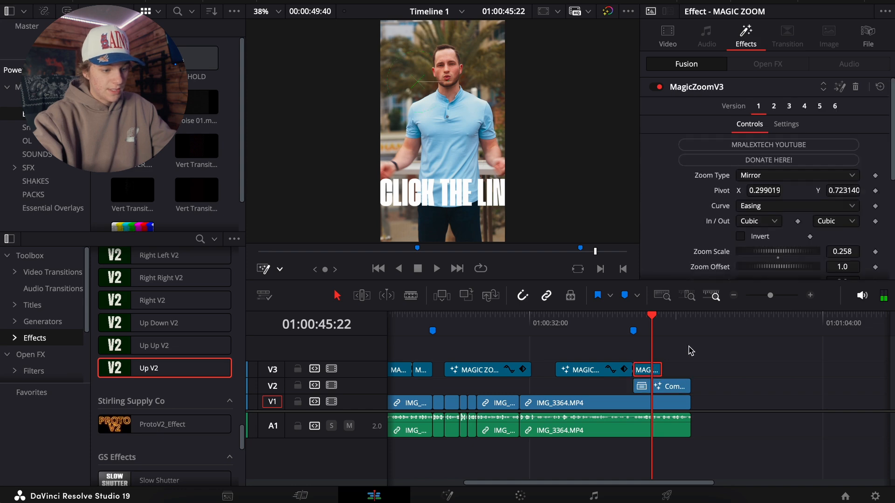
left_click(673, 387)
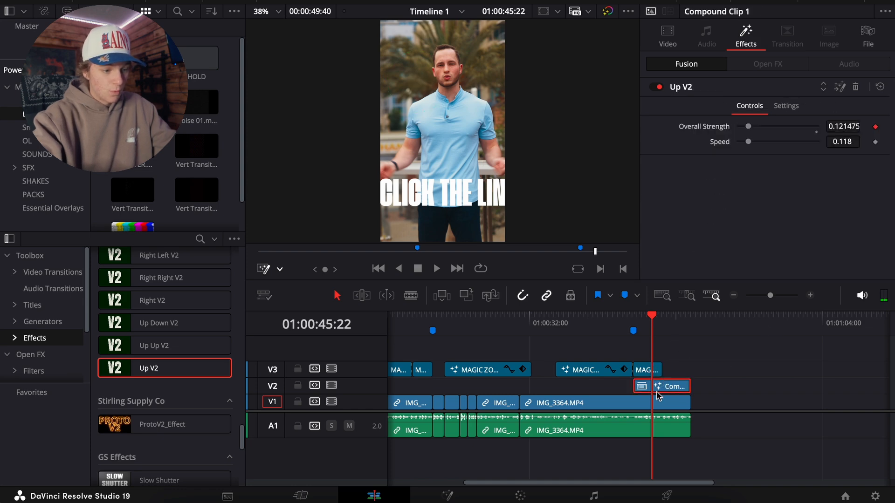
right_click(659, 395)
left_click(710, 30)
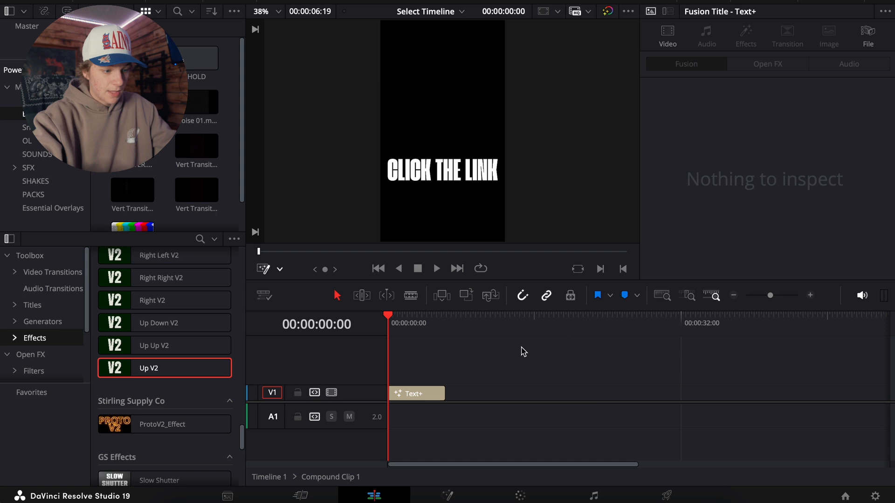
left_click(419, 394)
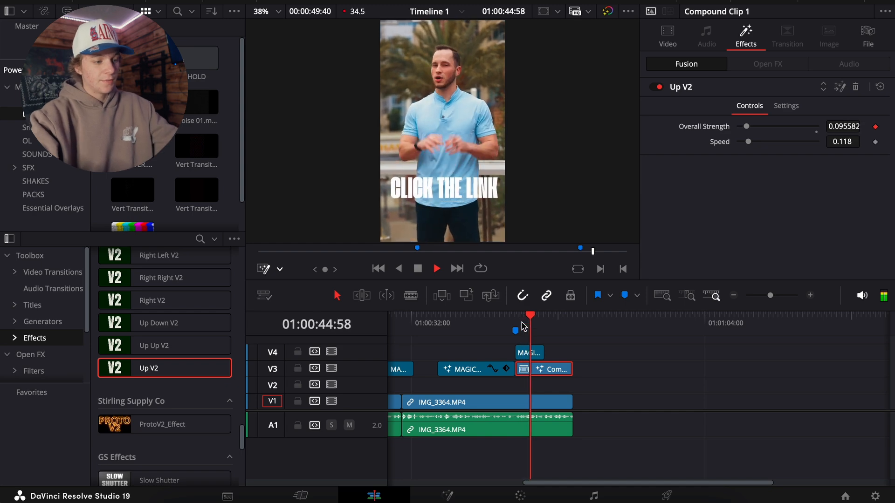
Extend the last MAGIC ZOOM clip on V4 to the end of the footage
left_click(571, 347)
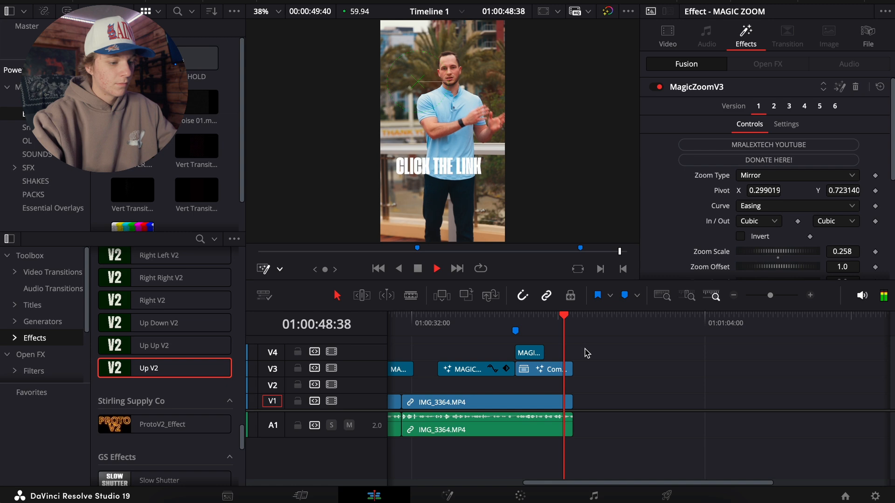
key("space")
left_click_drag(544, 353, 572, 353)
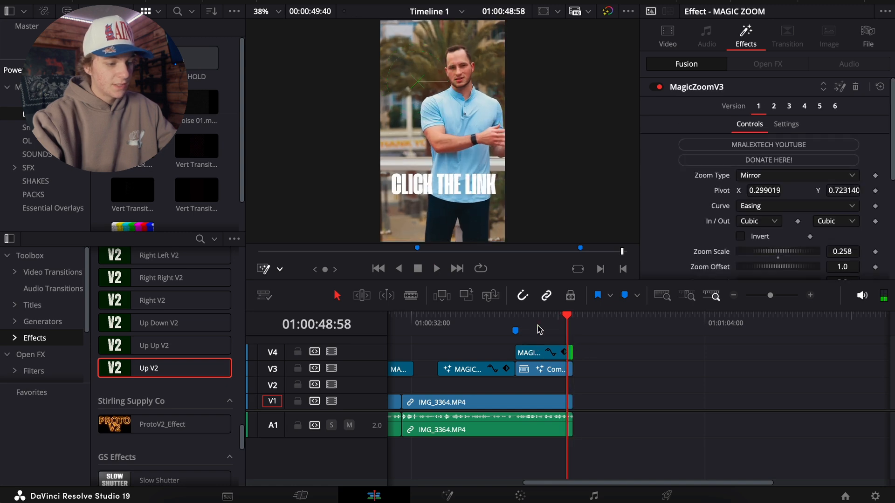
Play back the extended MAGIC ZOOM and the CLICK THE LINK title through to the end of the timeline
left_click(810, 295)
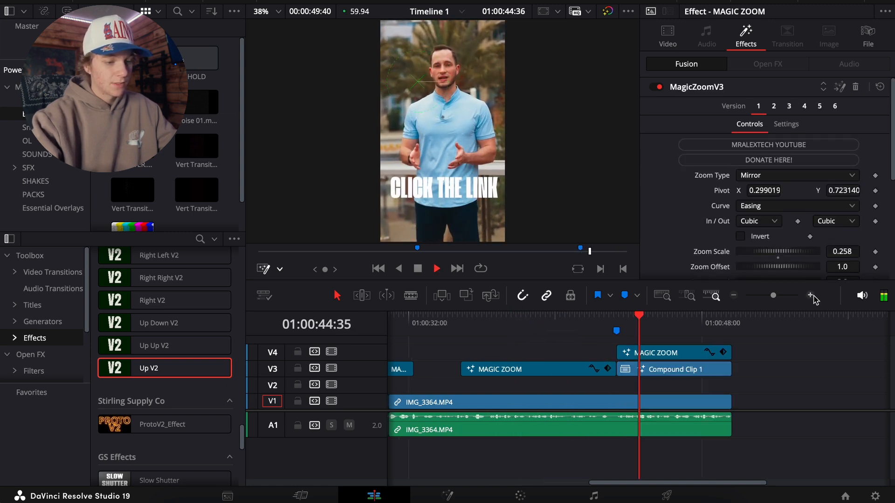
left_click(662, 356)
left_click(734, 295)
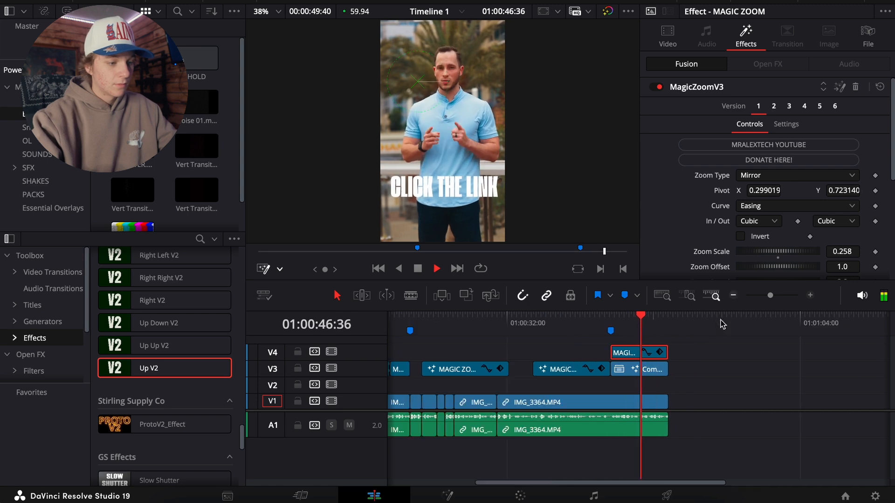
left_click(684, 368)
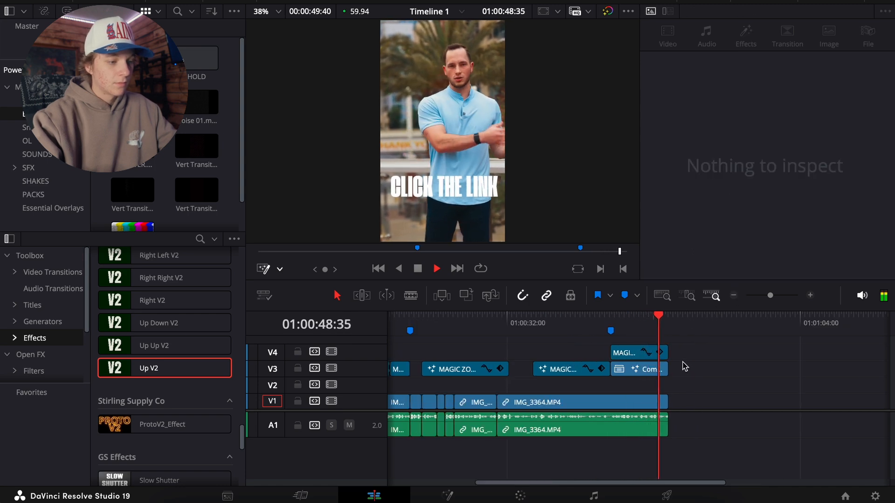
left_click(712, 295)
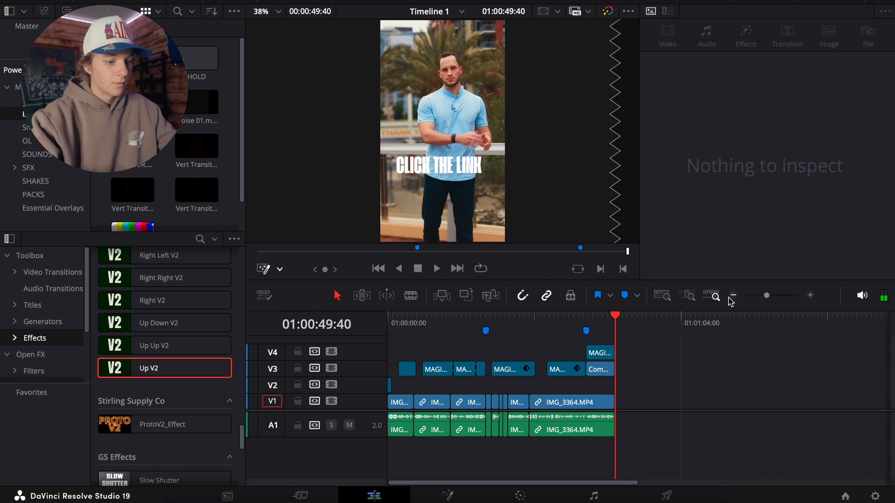
Create subtitles from the audio with Auto language, the Subtitle Default preset, 8 characters per line, single lines and a 0-frame gap
left_click(586, 331)
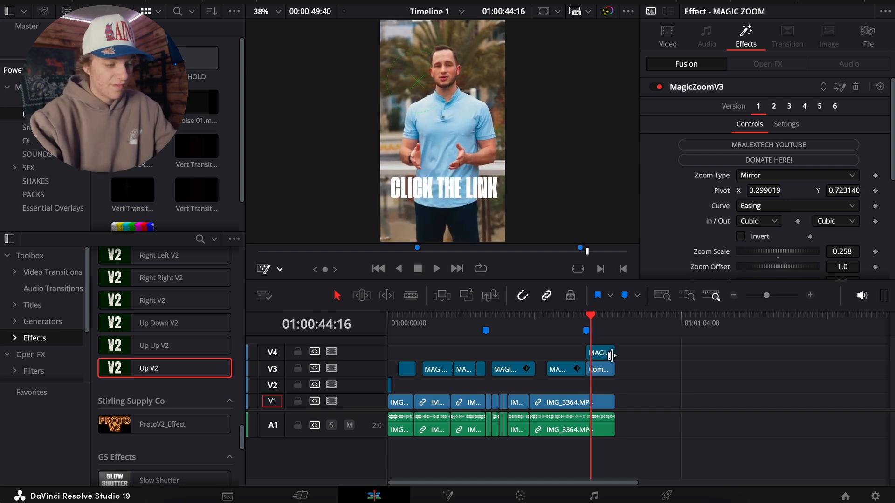
left_click(734, 296)
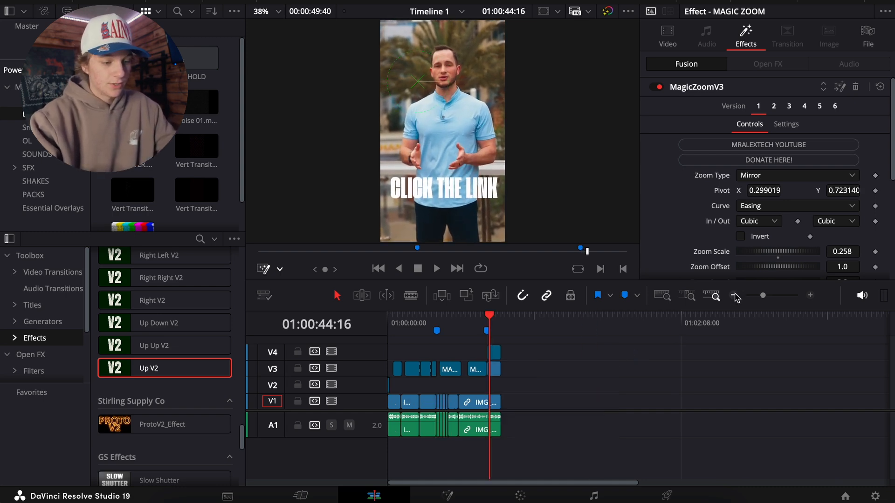
left_click(489, 325)
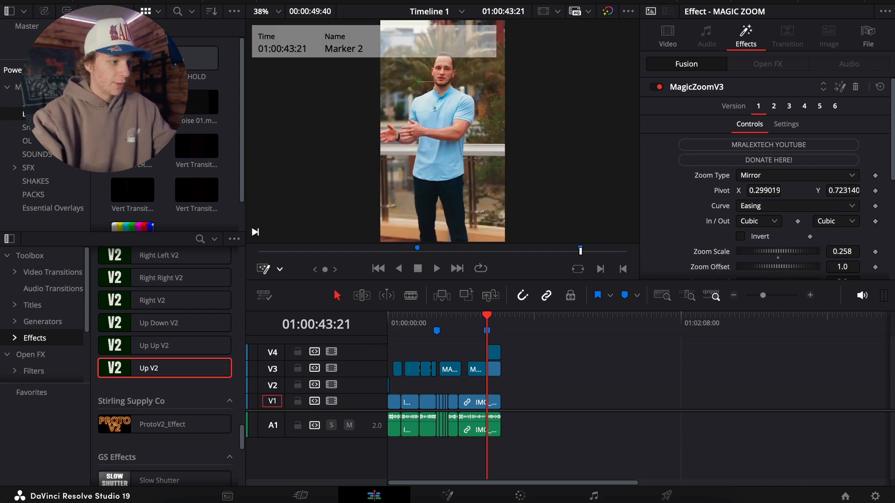
left_click(253, 2)
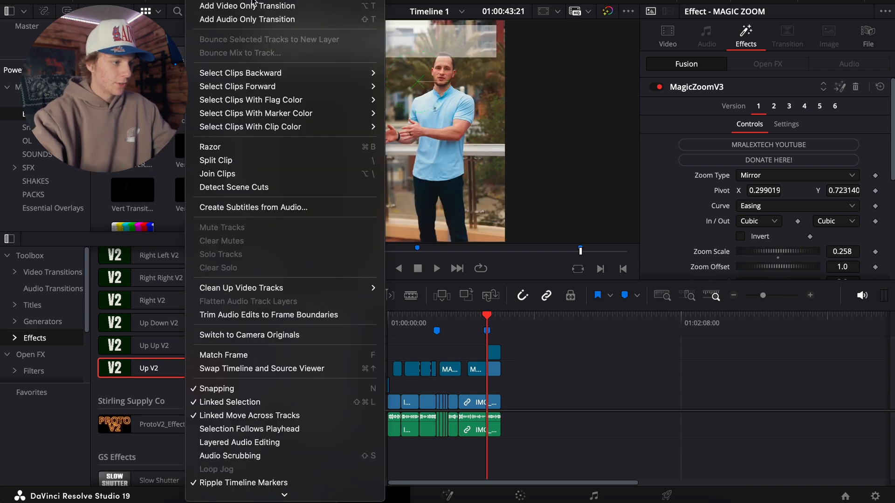
left_click(270, 206)
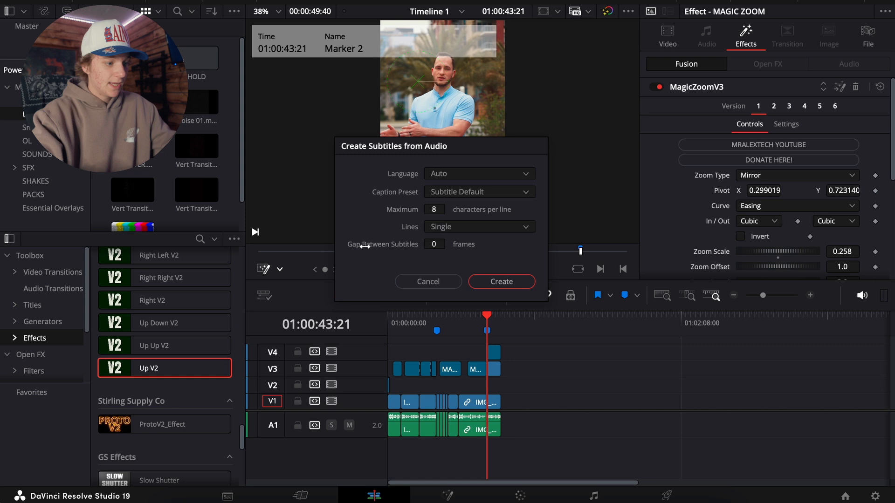
left_click(503, 282)
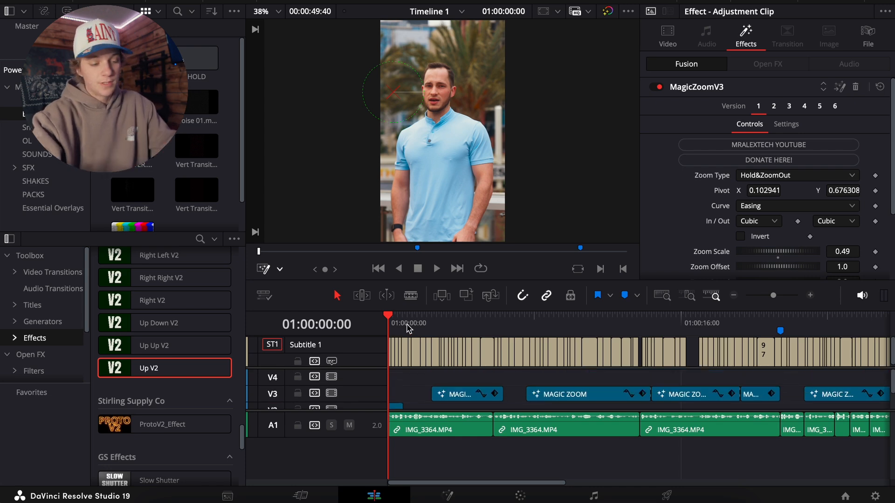
Close the gap between the "business." and "Now," subtitles by extending both to the clip cut, and check the subtitles in playback
key("space")
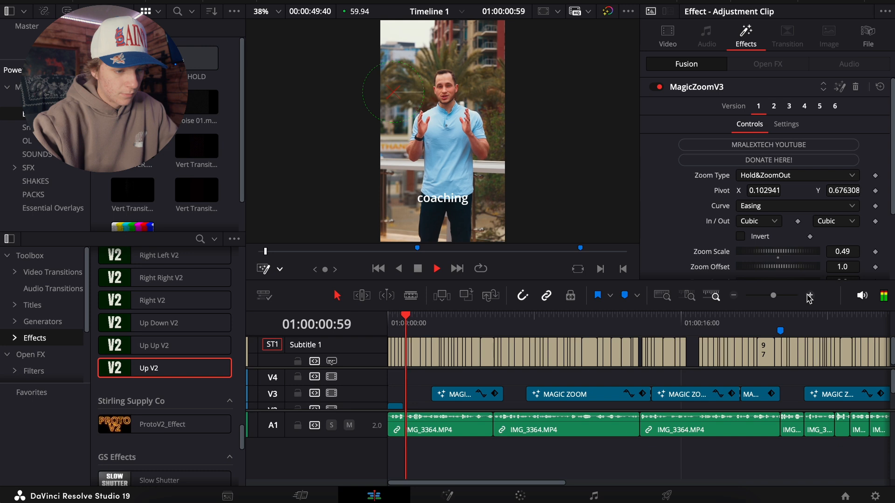
left_click(776, 295)
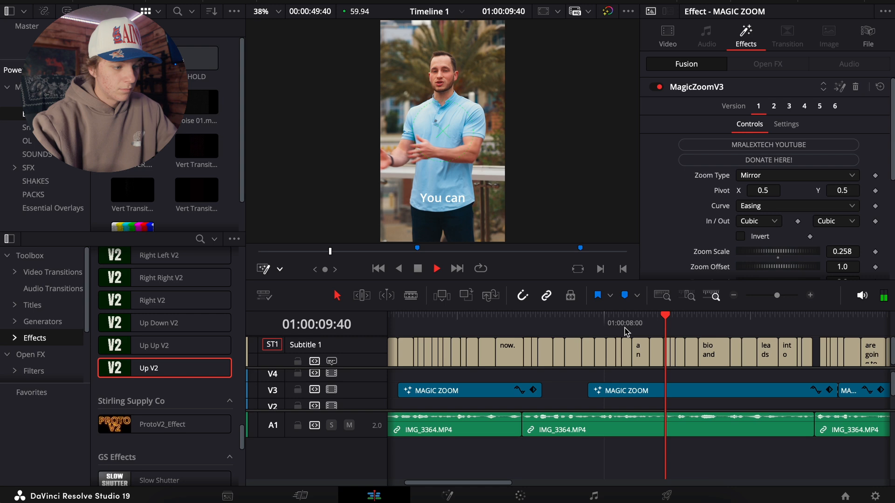
scroll(695, 354, "up", 2)
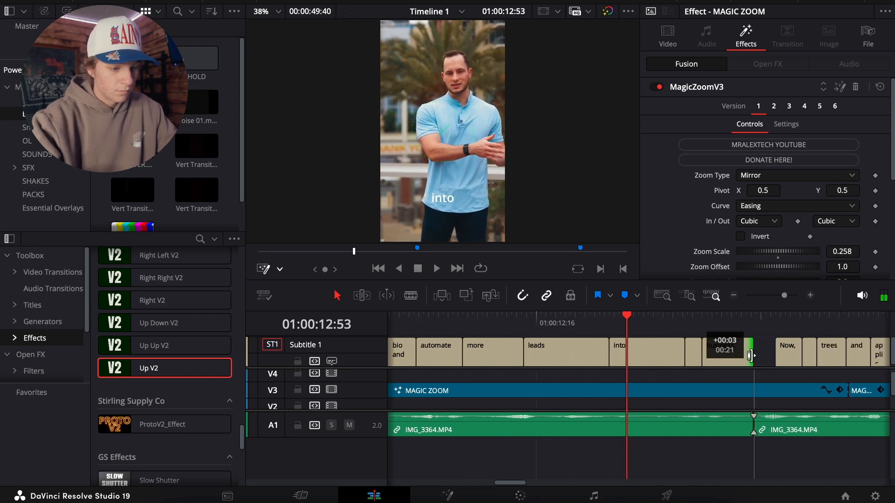
left_click_drag(777, 353, 755, 353)
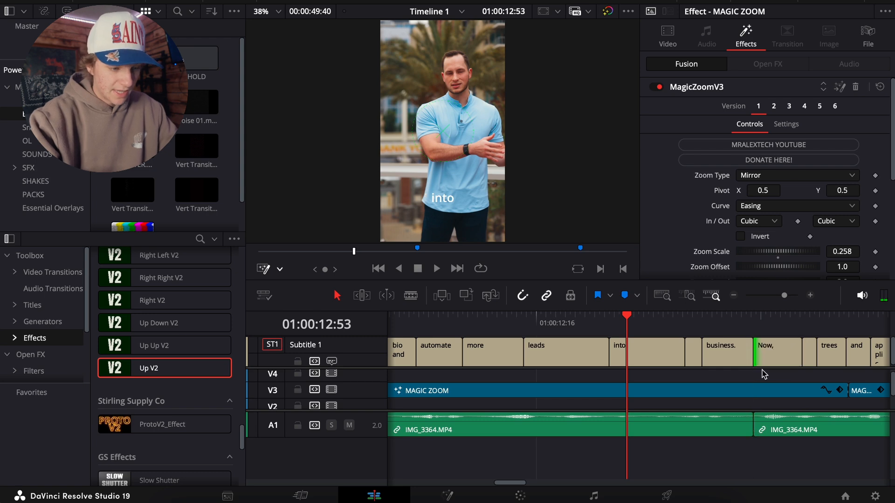
scroll(741, 328, "down", 1)
key("space")
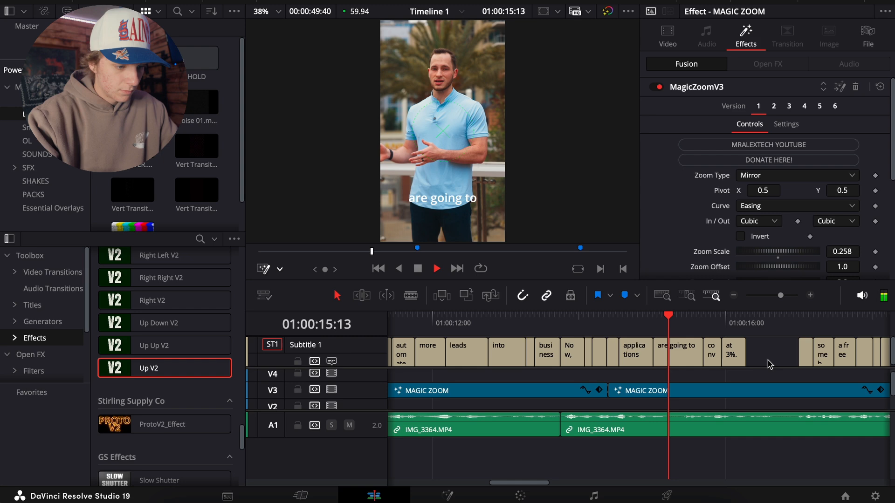
Extend the "at 3%." subtitle to the start of the following subtitle and continue checking the subtitles in playback
left_click_drag(748, 351, 794, 352)
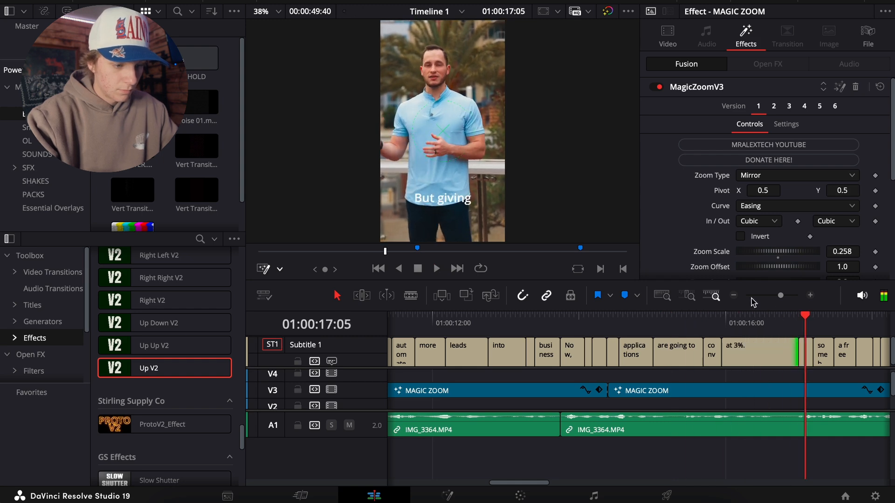
left_click(733, 295)
key("space")
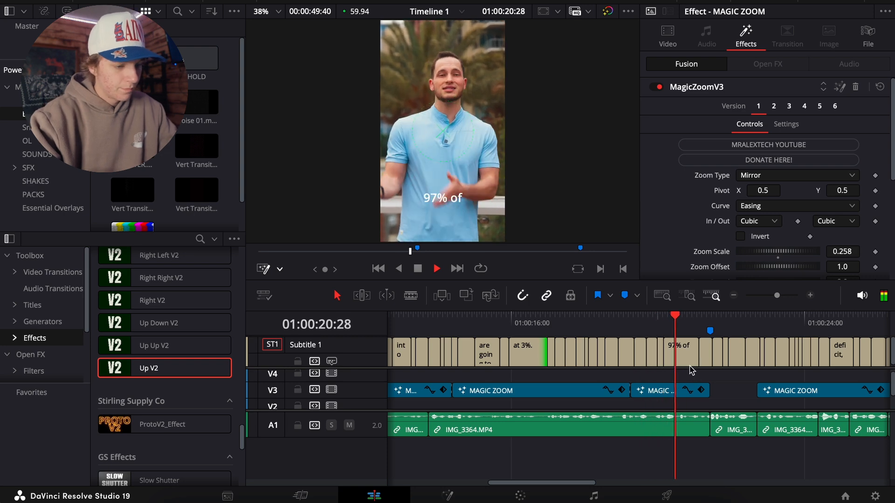
key("space")
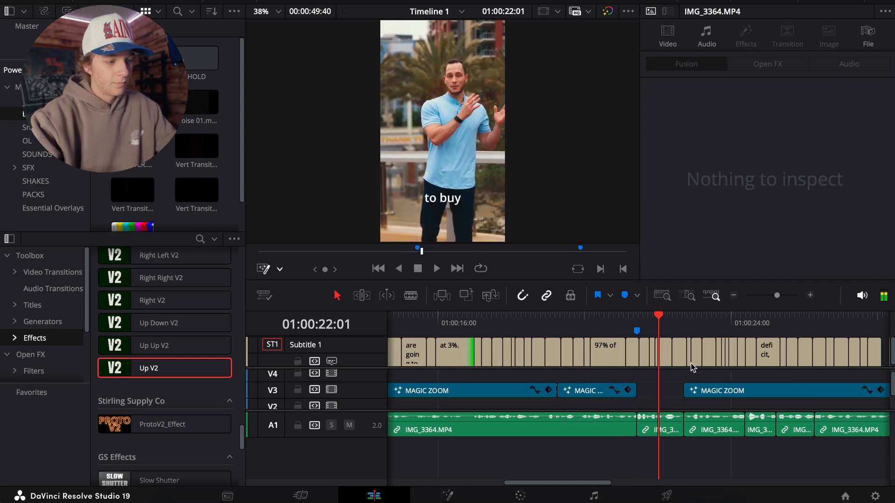
Close the gaps after the "person," and "weight," subtitles by extending each to the start of the following subtitle
left_click(733, 296)
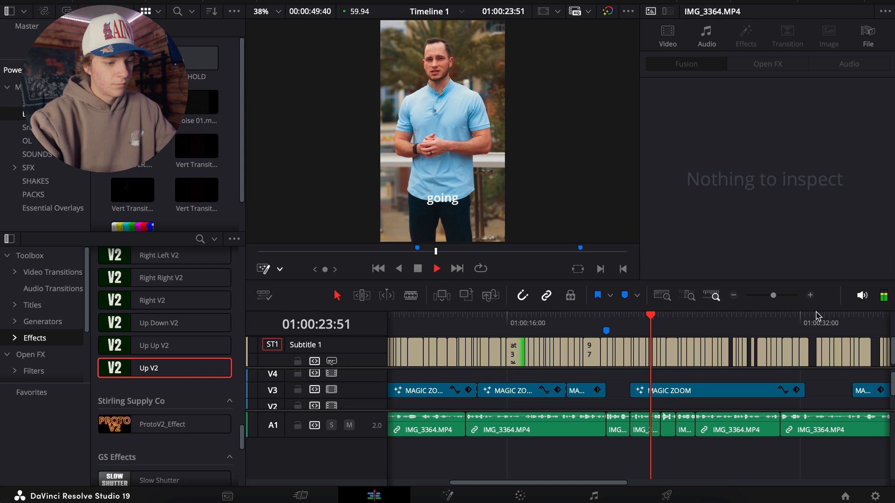
left_click(812, 297)
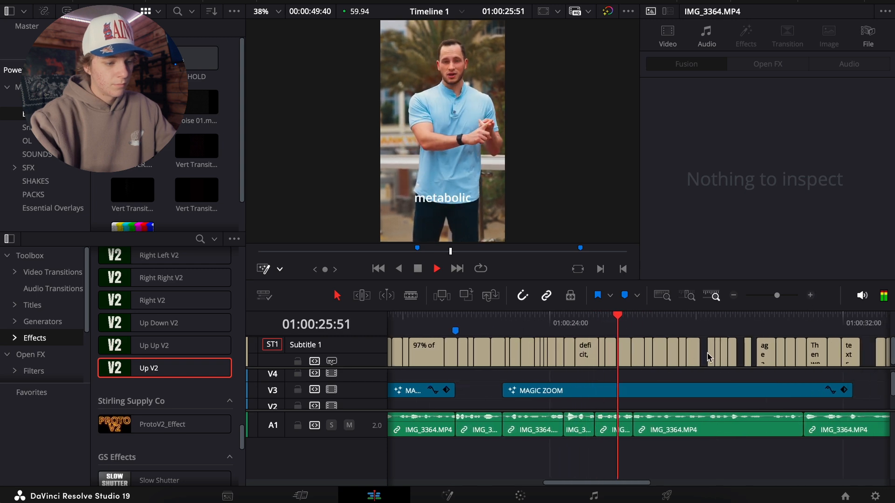
left_click(811, 295)
key("space")
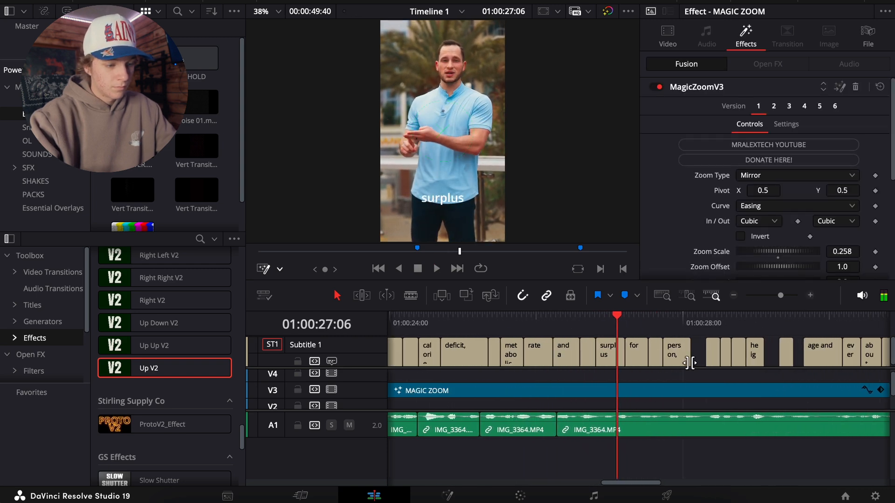
left_click_drag(688, 357, 700, 357)
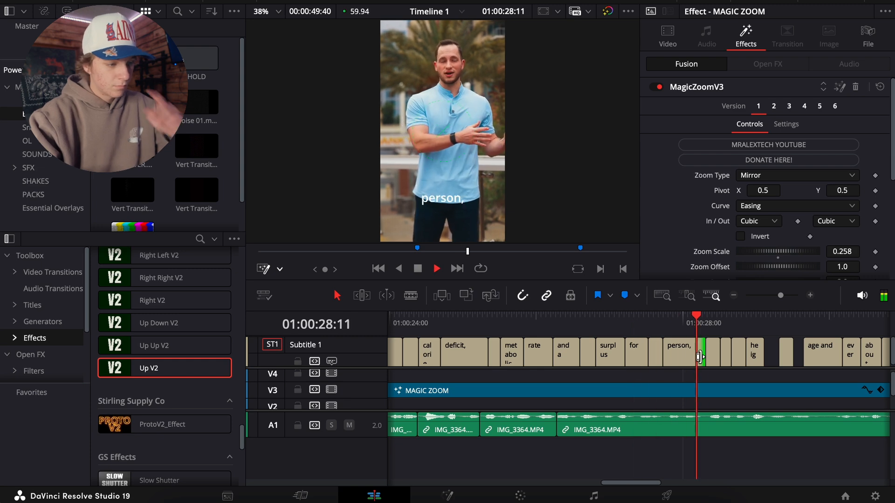
key("ctrl+equal")
left_click(735, 296)
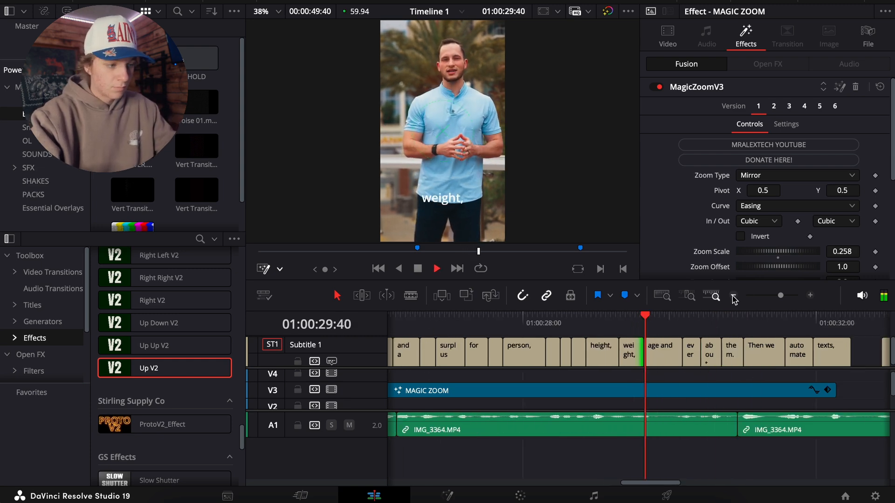
key("space")
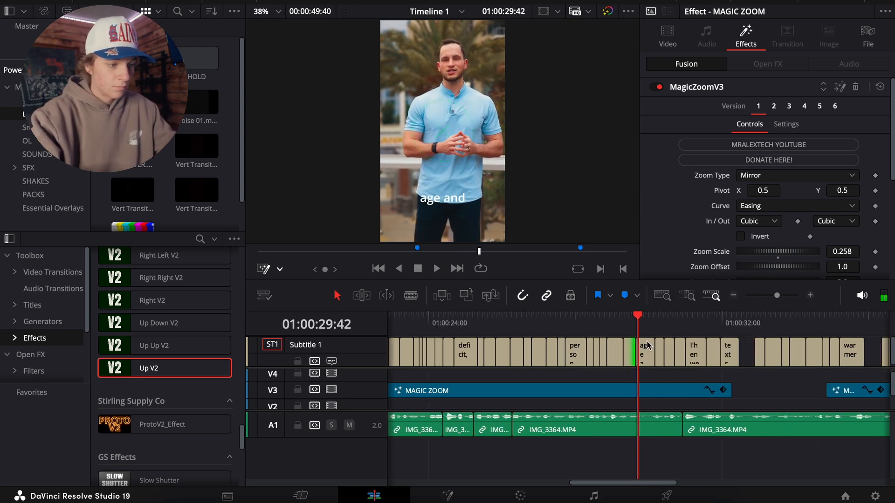
Extend the "texts," subtitle to the start of "emails" and the "warmer" subtitle to the start of its following subtitle
left_click(811, 296)
mouse_move(716, 342)
left_mouse_down()
mouse_move(693, 343)
mouse_move(730, 336)
left_mouse_up()
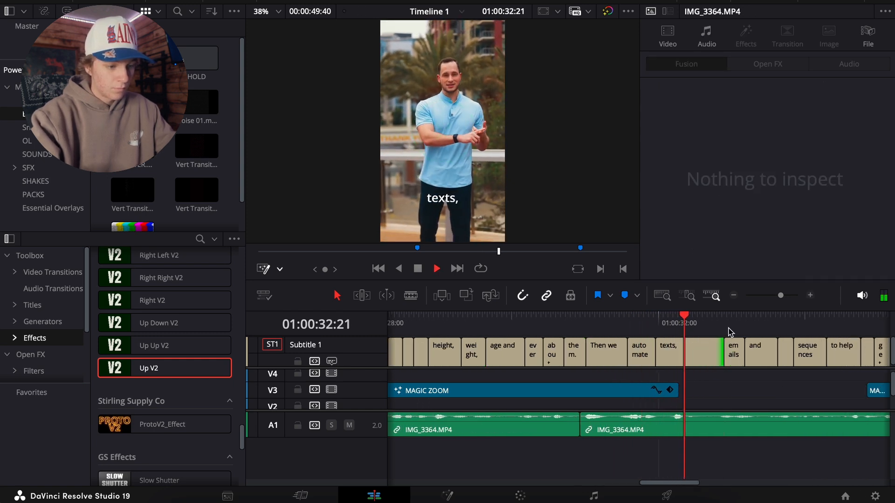
key("ctrl+minus")
left_click(810, 296)
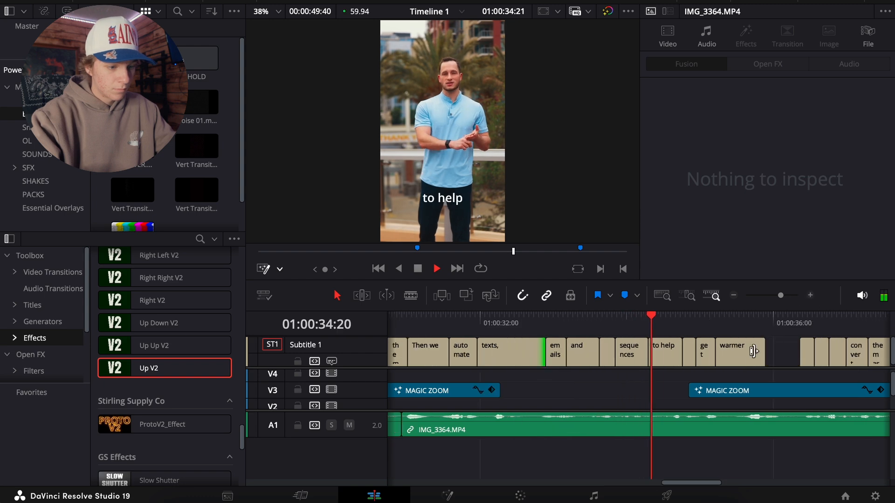
left_click_drag(763, 352, 798, 353)
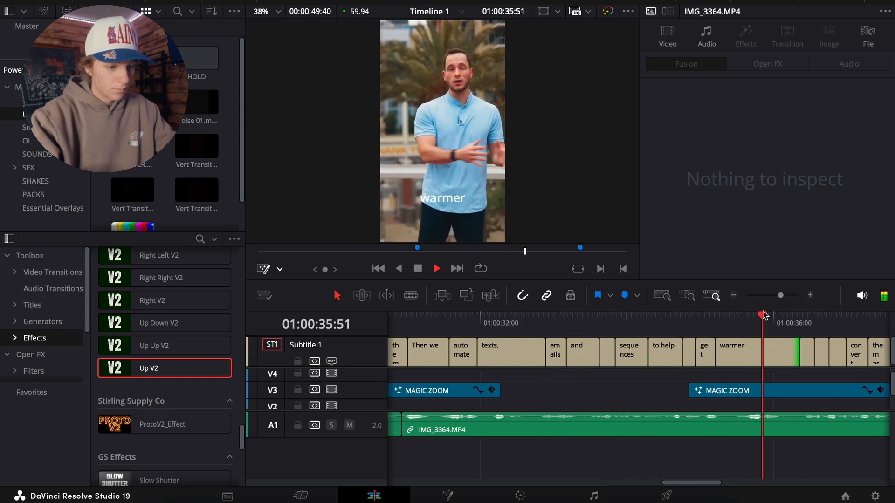
left_click(733, 295)
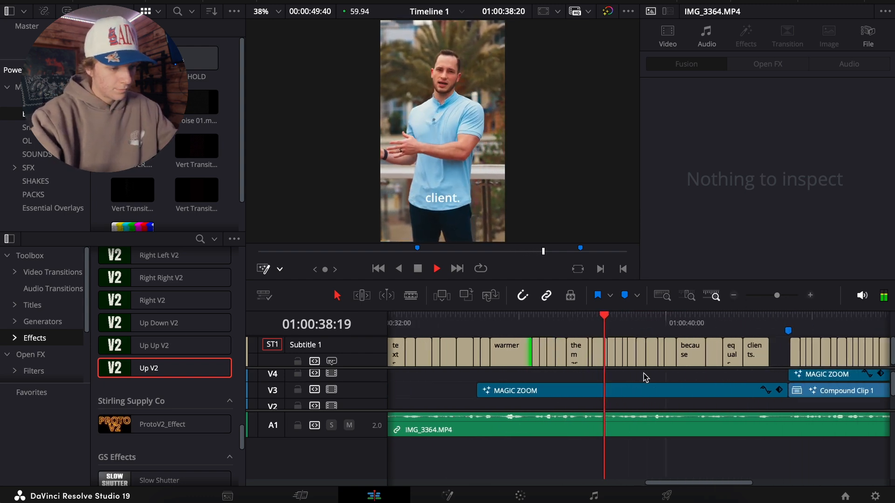
Extend the "clients." subtitle to the start of the next subtitle at the second blue marker
left_click(811, 296)
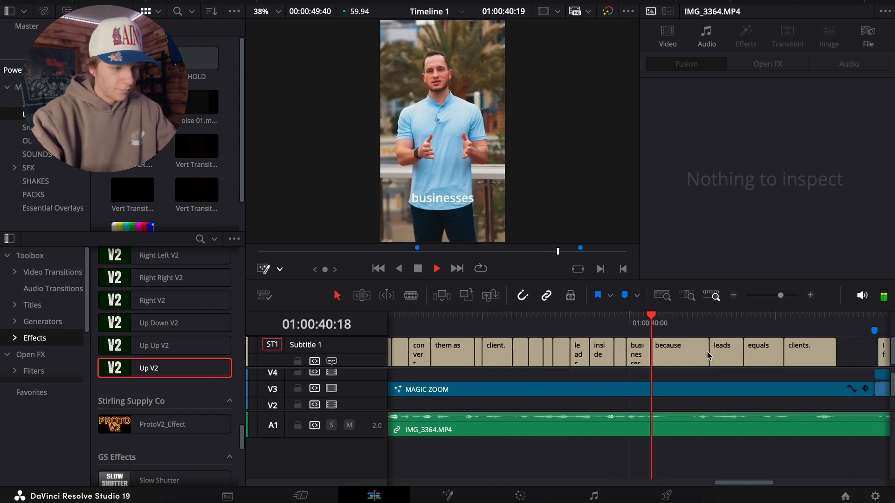
scroll(707, 351, "right", 3)
left_click_drag(717, 352, 753, 356)
left_click(793, 373)
left_click(734, 295)
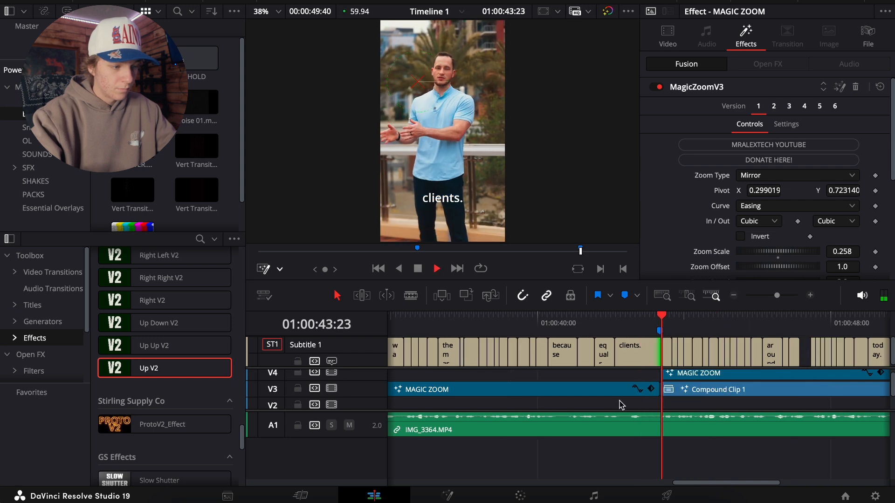
Split the repeated "If you're looking" text across subtitles 129 and 130, leaving only "looking" in 130, and play back the result
key("space")
left_click(668, 347)
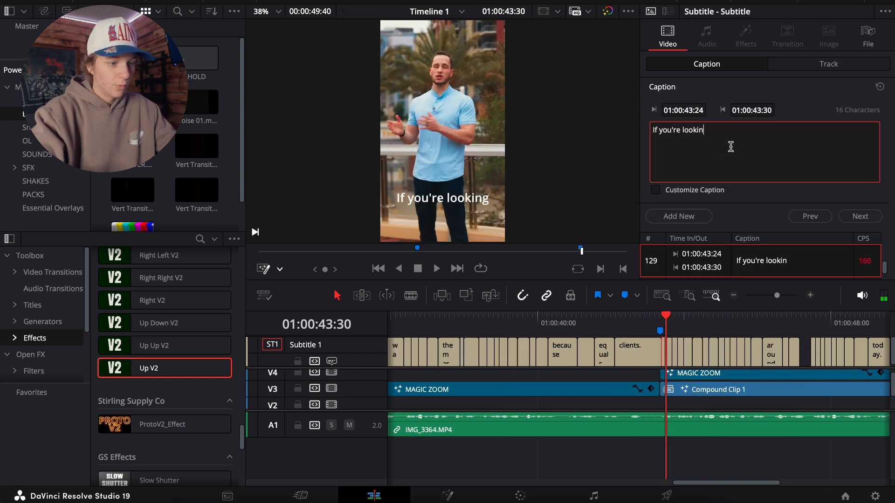
left_click(669, 353)
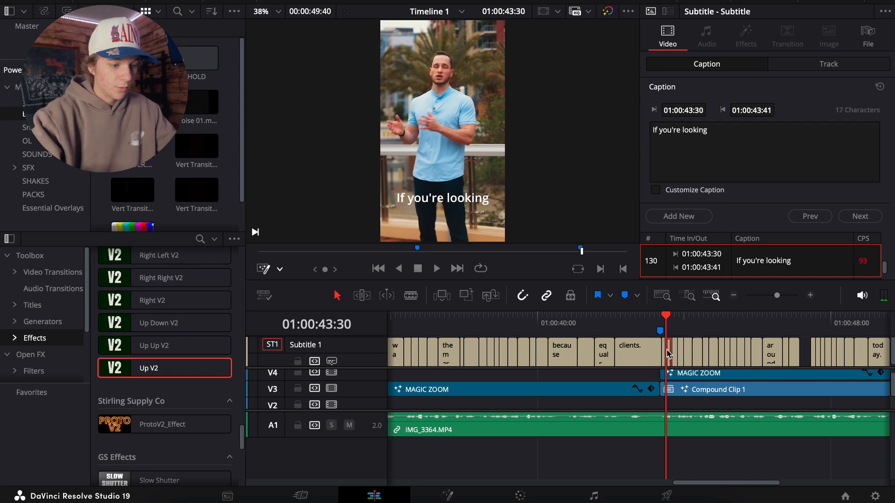
left_click_drag(683, 130, 541, 134)
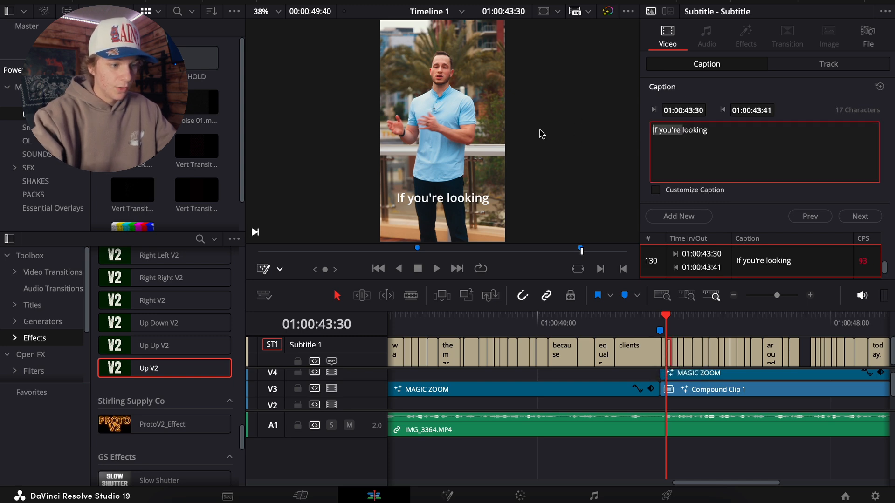
left_click(656, 314)
key("space")
key("space")
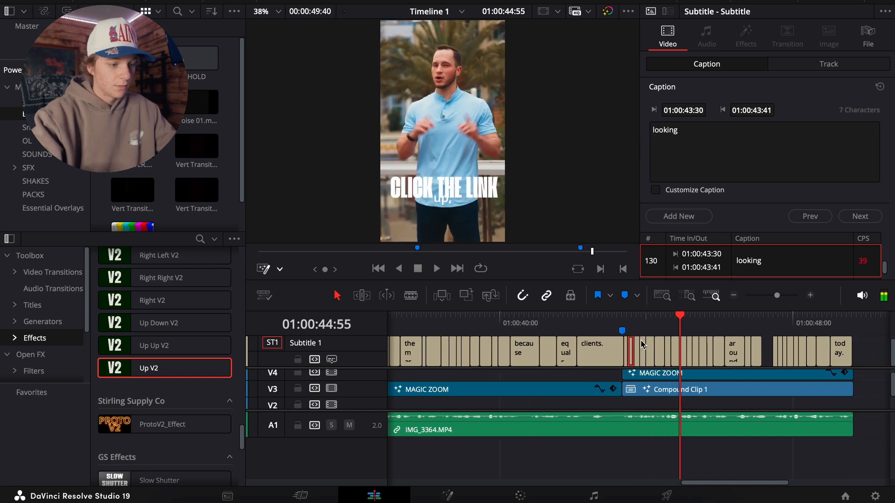
Extend the "video" subtitle to the start of the next subtitle and play through to the end of the timeline
key("space")
key("space")
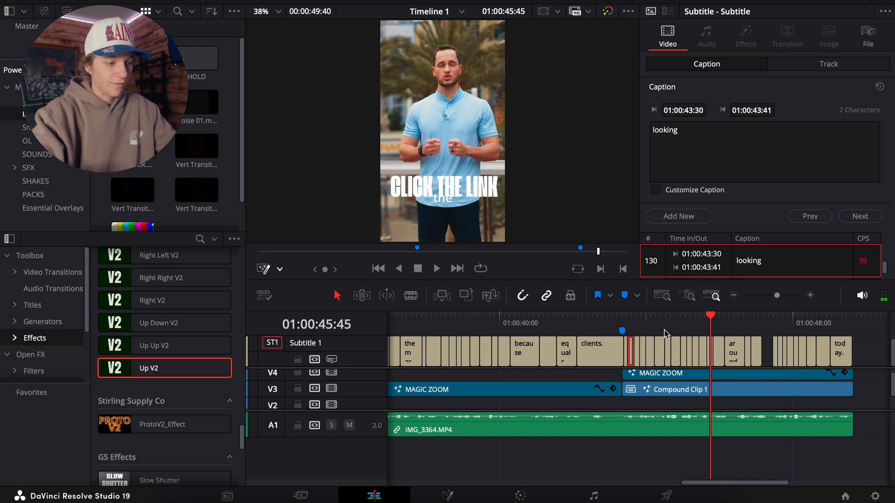
key("space")
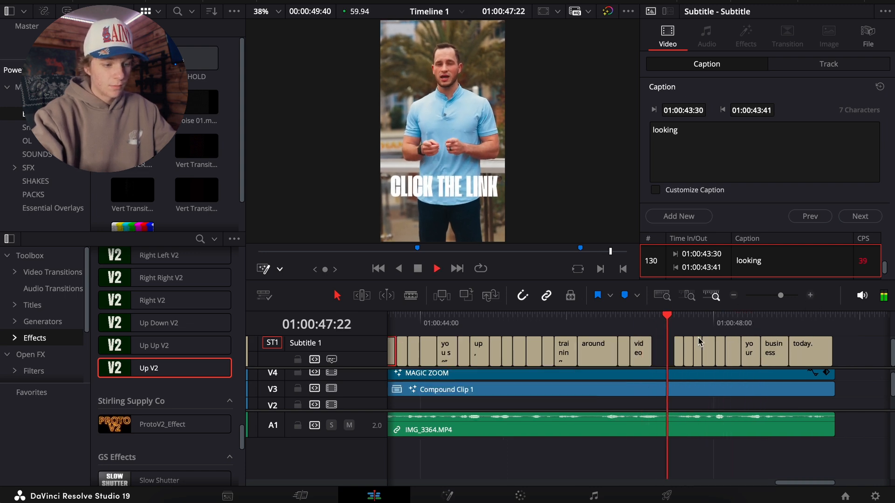
left_click_drag(651, 349, 672, 349)
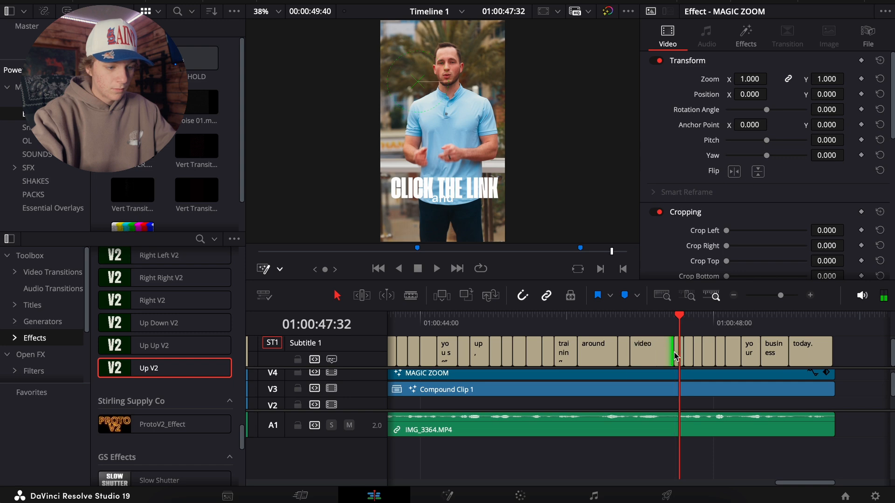
left_click(734, 295)
left_click(750, 335)
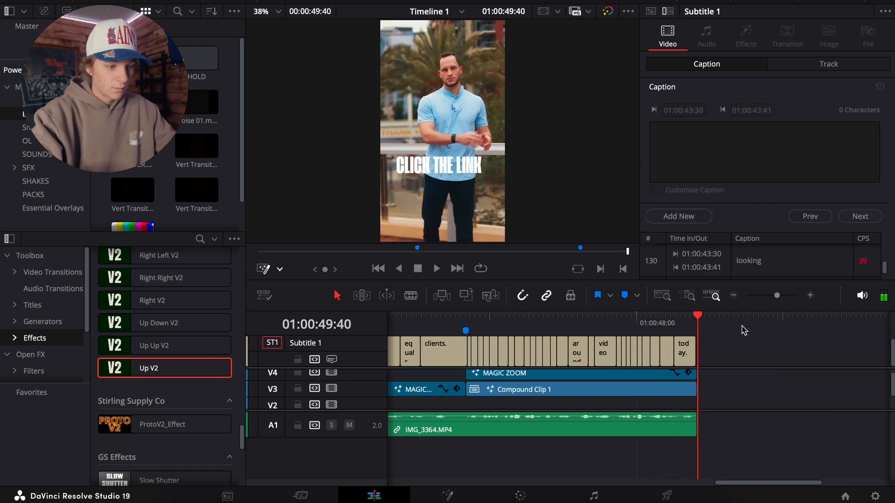
Return the playhead to the timeline start and copy the Snap Captions power bin into the project's Master bin
left_click(734, 296)
left_click(733, 295)
left_click_drag(639, 316, 260, 325)
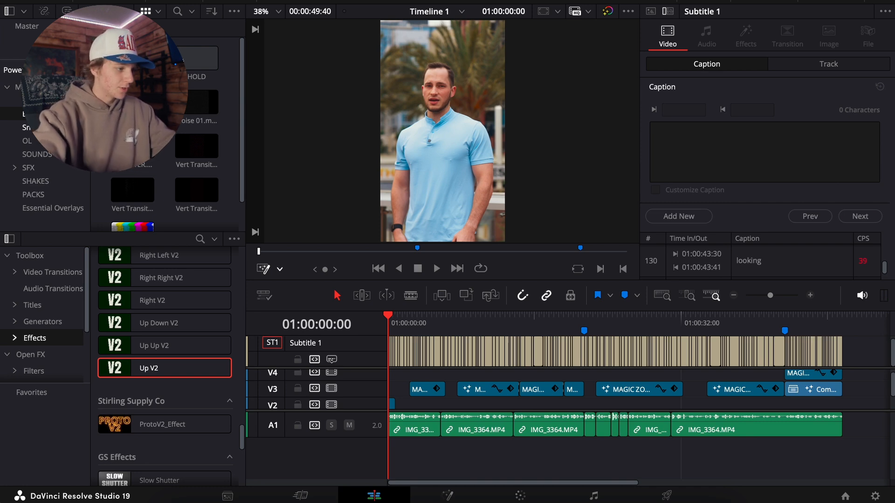
left_click(46, 127)
left_click(32, 28)
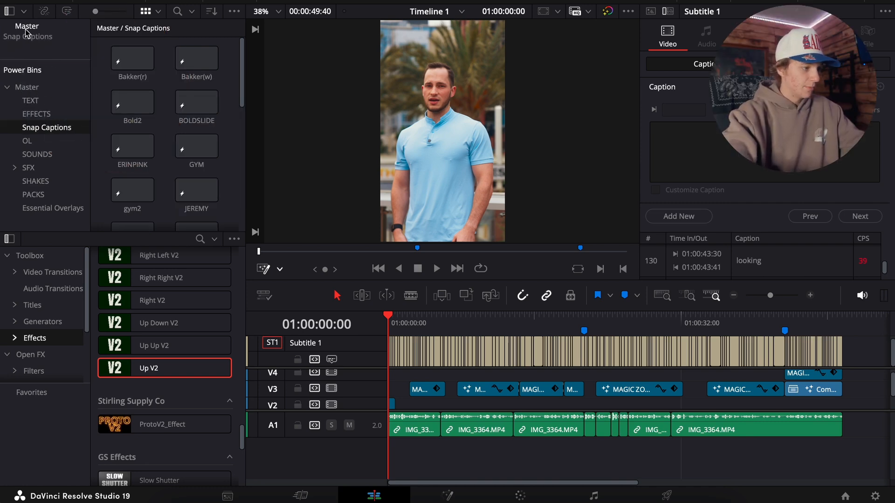
Place the Mike(black) template from the project's Snap Captions bin on V3 after the footage and preview its animation
left_click(47, 40)
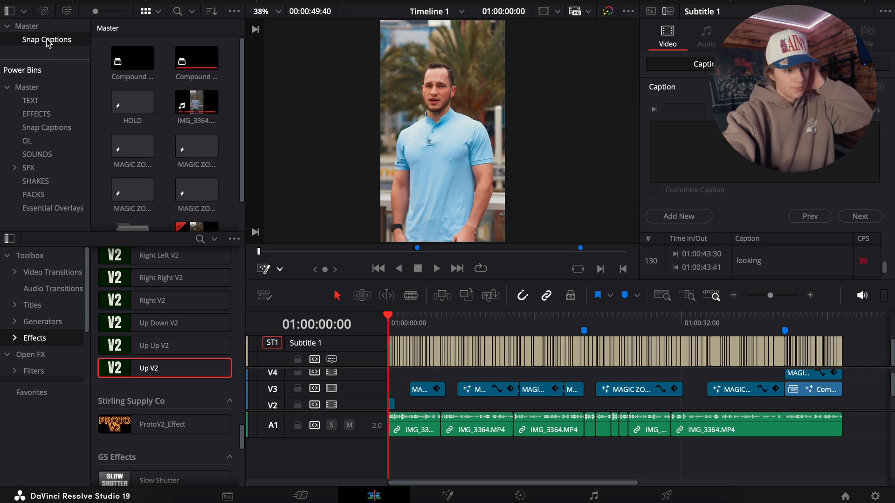
scroll(124, 114, "down", 1)
scroll(180, 160, "down", 5)
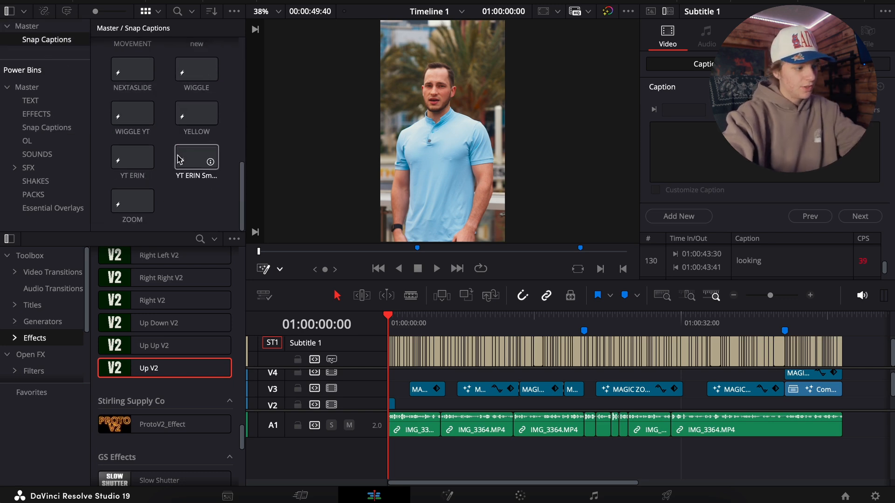
left_click(179, 201)
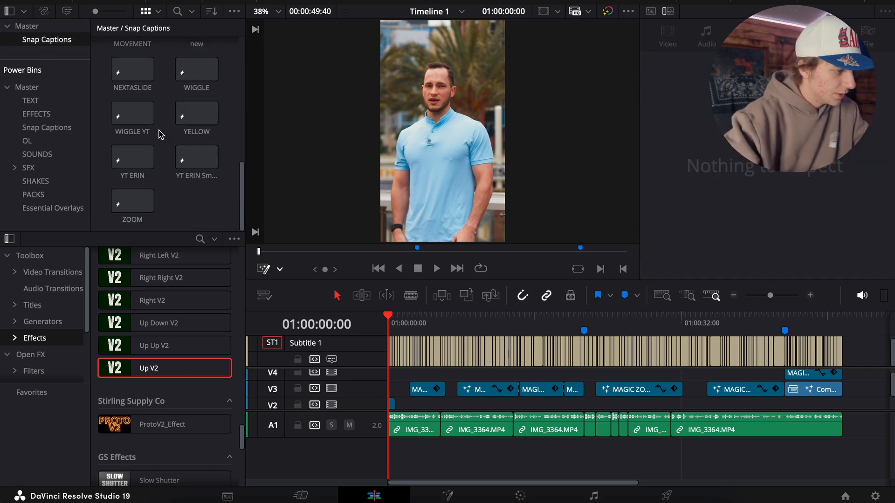
scroll(161, 135, "up", 4)
scroll(161, 134, "up", 2)
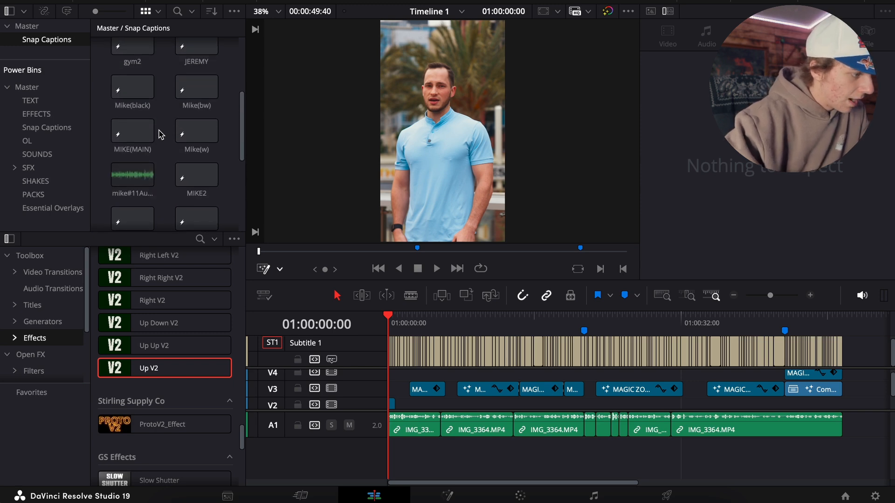
left_click_drag(132, 99, 851, 390)
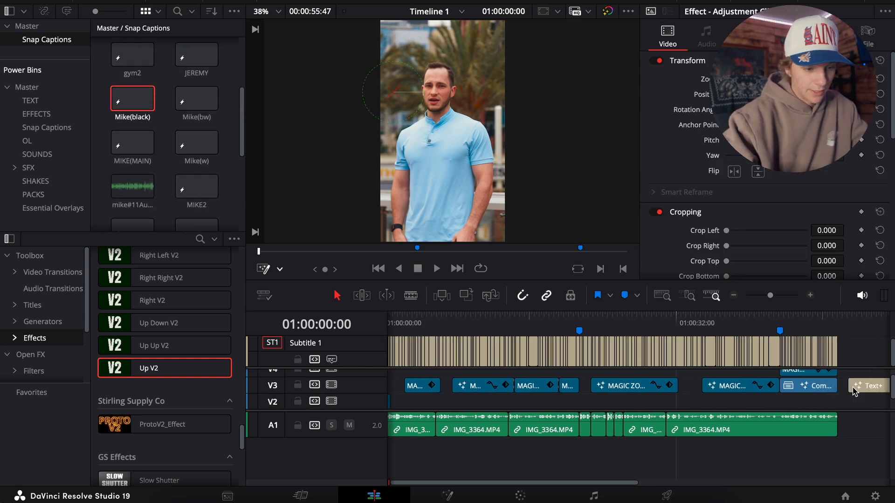
left_click(803, 317)
key("space")
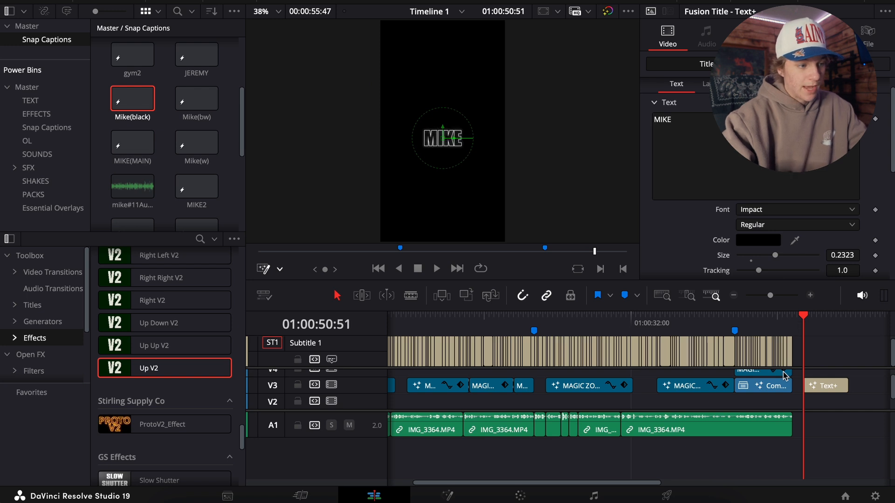
Replay the MIKE title's animation and delete the title from the end of V3
left_click(802, 316)
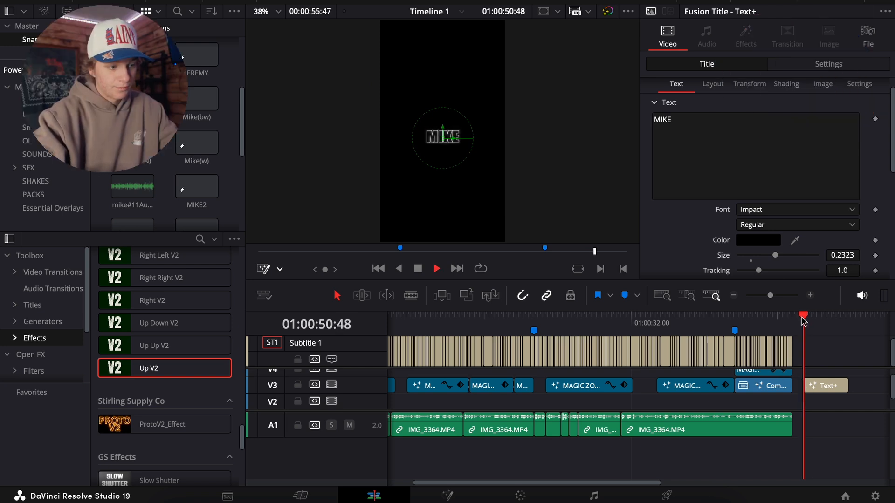
left_click(795, 319)
left_click(817, 393)
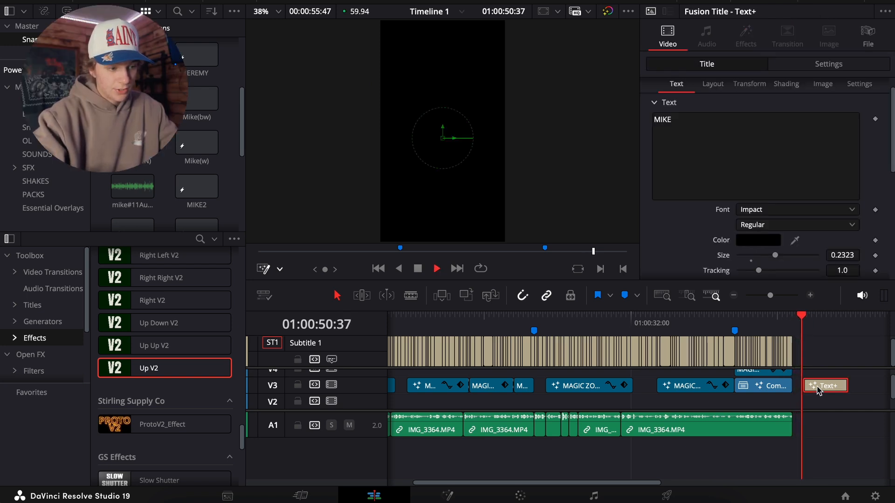
key("space")
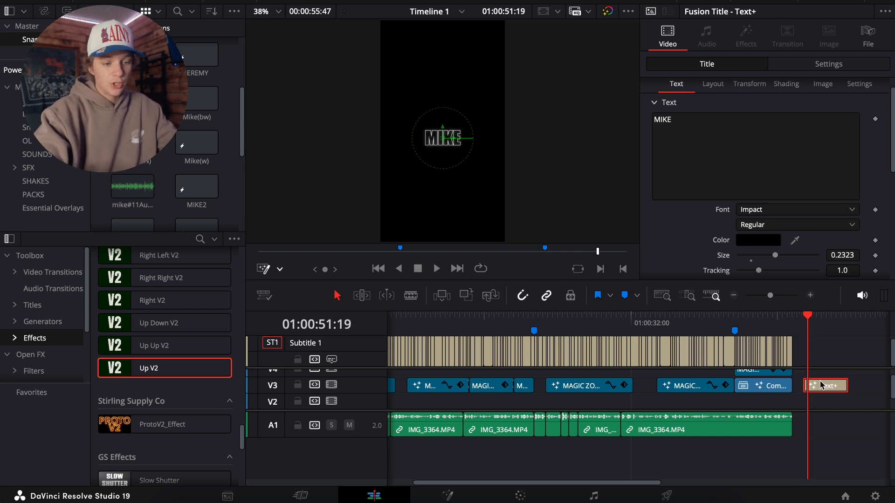
key("Delete")
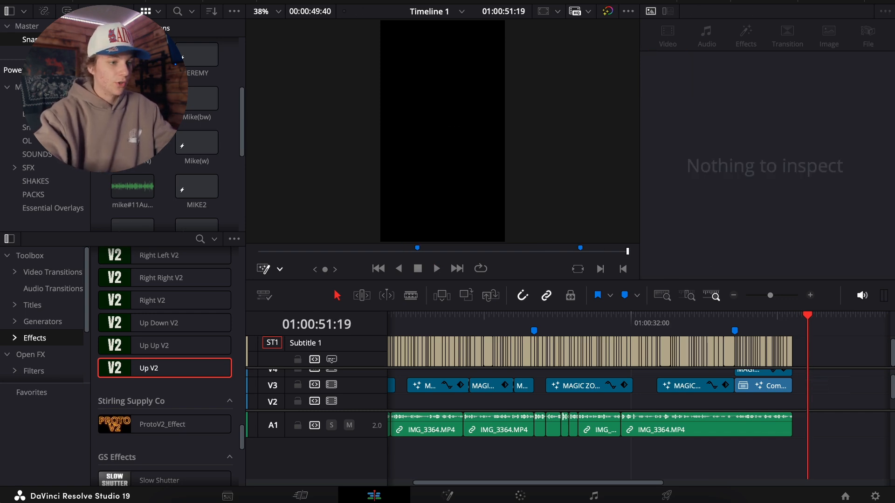
Run the Snap Captions script to generate styled Text+ captions from the Subtitle 1 track
left_click(639, 0)
mouse_move(717, 378)
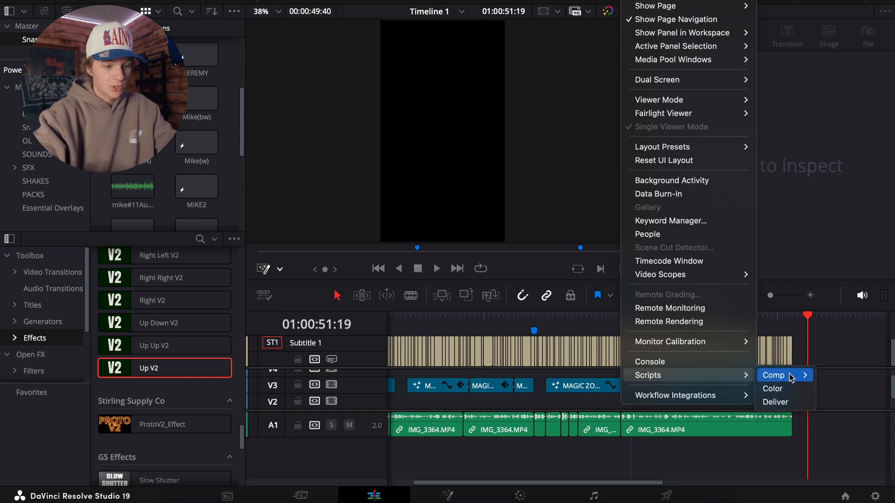
mouse_move(769, 372)
left_click(674, 372)
left_click(522, 200)
scroll(449, 327, "down", 5)
left_click(448, 430)
left_click(457, 248)
left_click(454, 284)
left_click(447, 324)
Play the first seconds of the timeline to review the generated Text+ captions
key("space")
left_click_drag(495, 116, 809, 21)
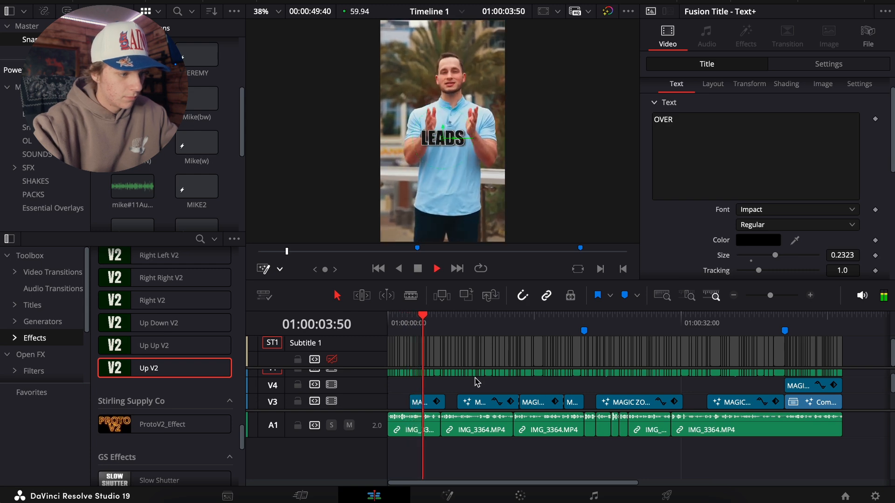
key("space")
Place the Mike(black) template on V2 after the footage and open it on the Fusion page
left_click_drag(133, 144, 774, 389)
left_click(772, 314)
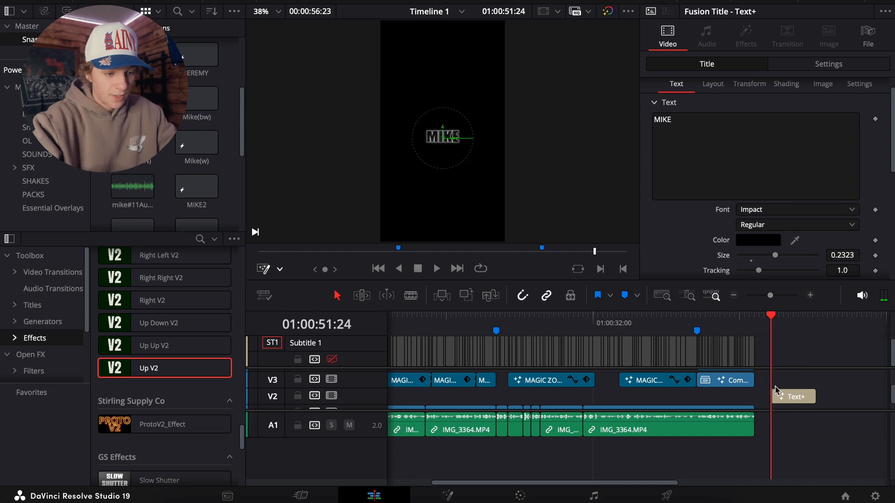
scroll(783, 339, "up", 2)
left_click(683, 397)
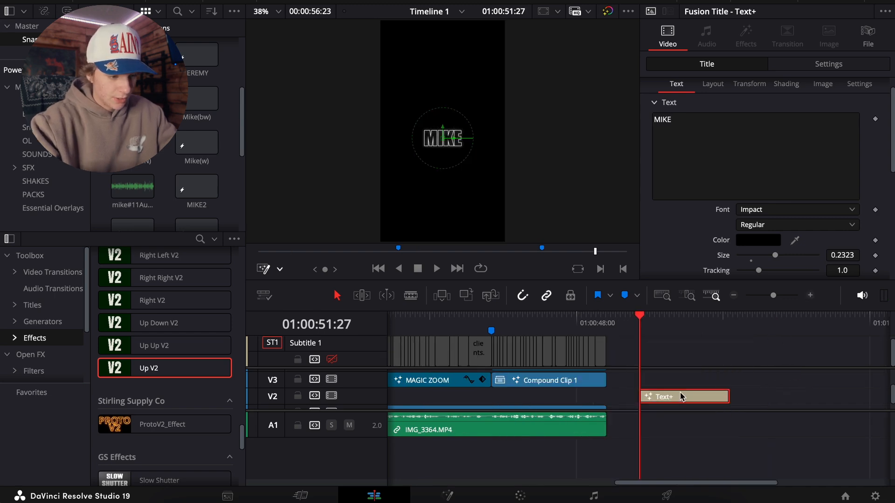
left_click(808, 297)
left_click(626, 325)
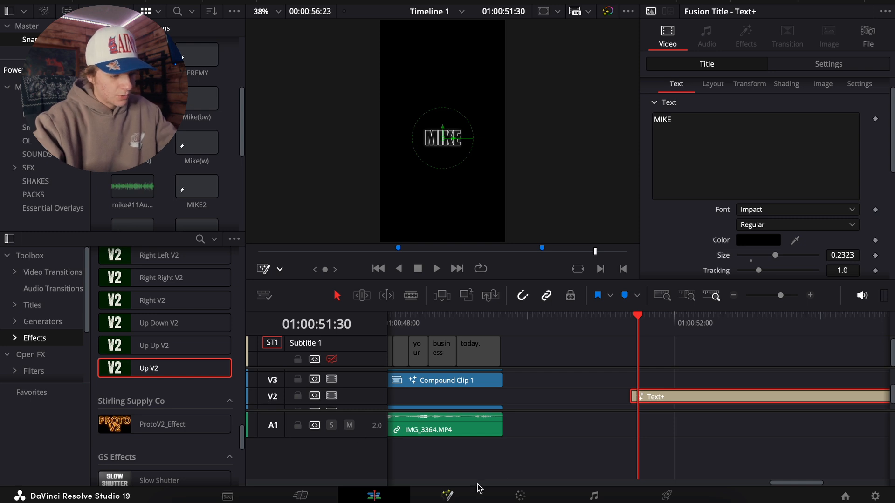
left_click(453, 496)
Examine the template's DropShadow1, SoftGlow1 and Transform1 nodes and their settings
left_click(161, 404)
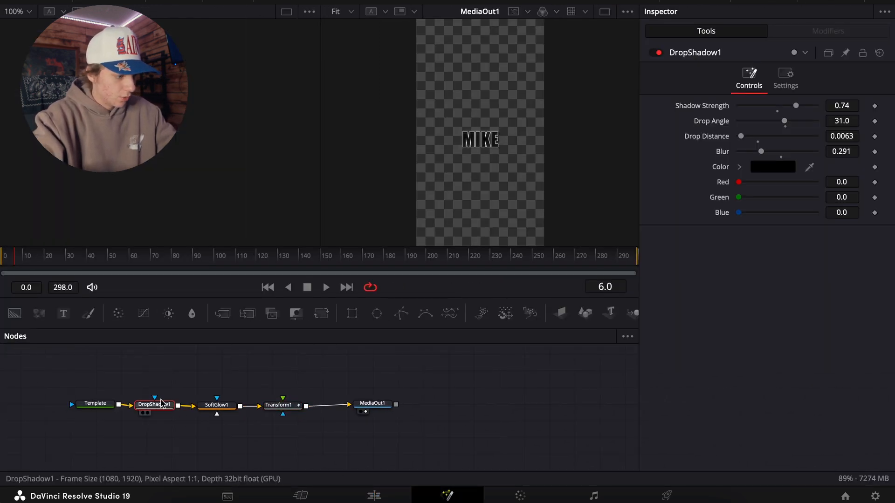
left_click(224, 410)
left_click(282, 406)
left_click_drag(282, 405, 296, 406)
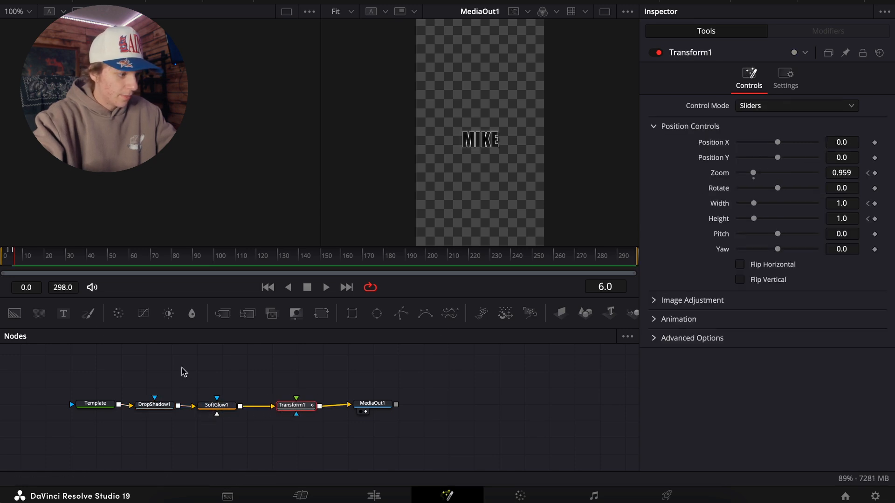
Step frame by frame from frame 0 to 6 through Transform1's Zoom, Width and Height keyframes, ending back at frame 0
left_click_drag(10, 255, 1, 256)
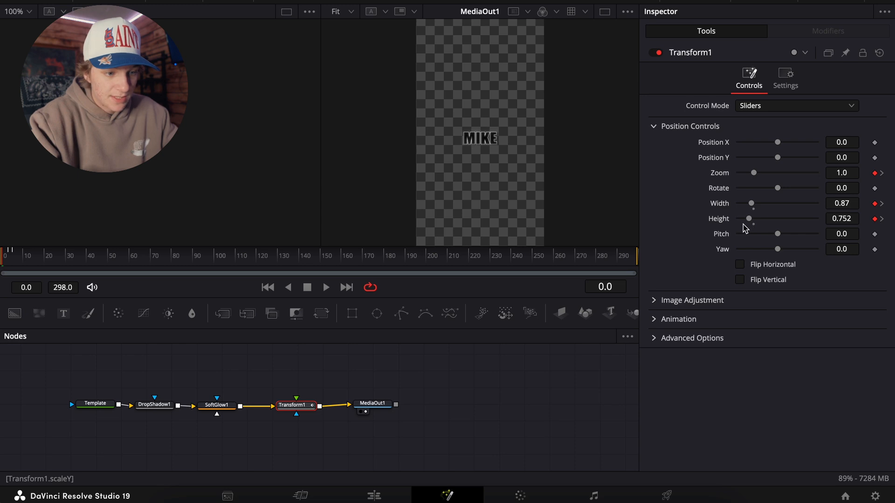
key("Right")
key("Left")
key("Left")
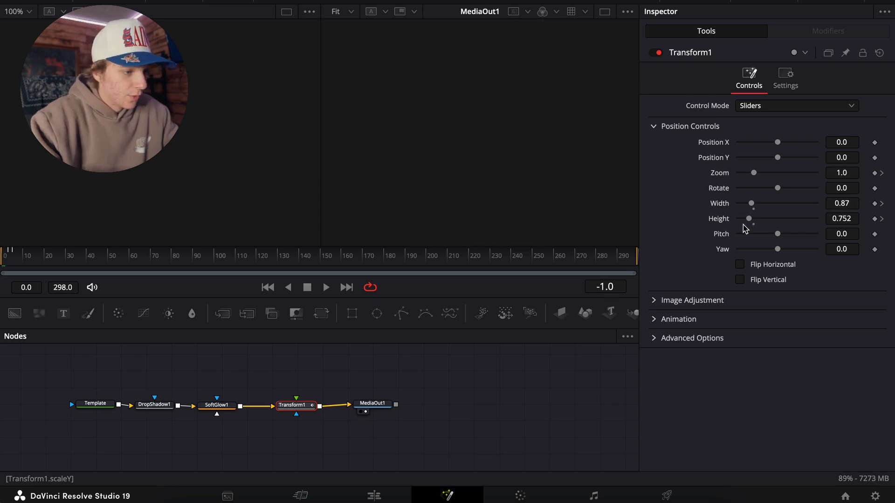
key("Right")
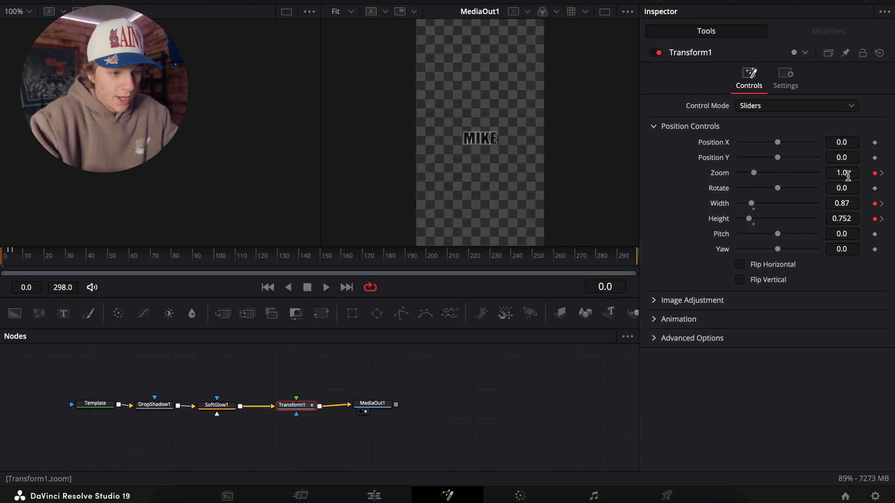
key("Right")
key("Right")
key("Right")
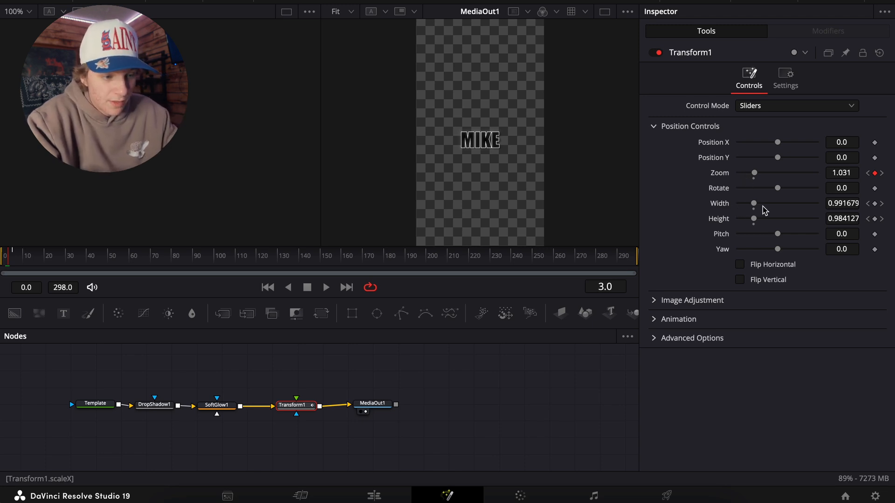
key("Right")
key("Right")
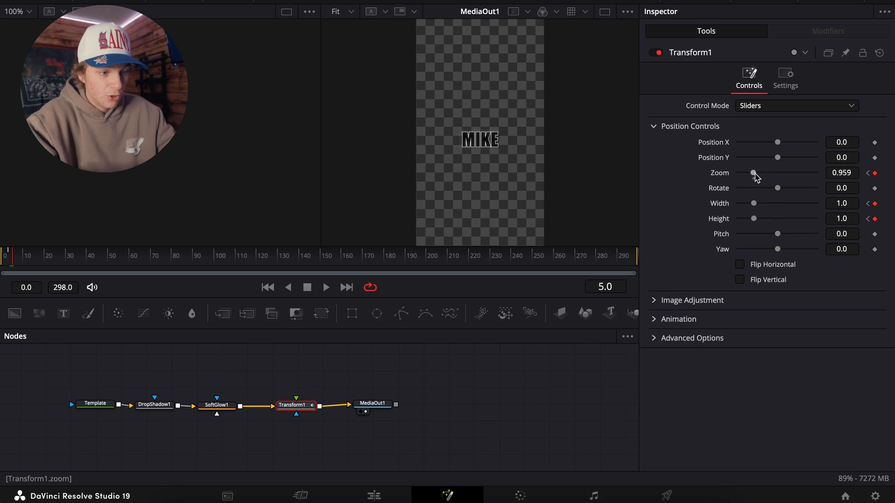
key("Right")
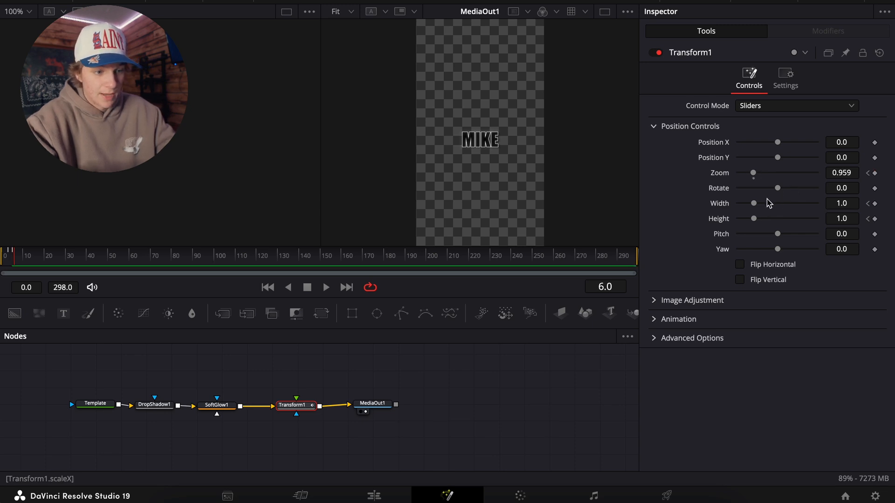
left_click_drag(53, 254, 3, 256)
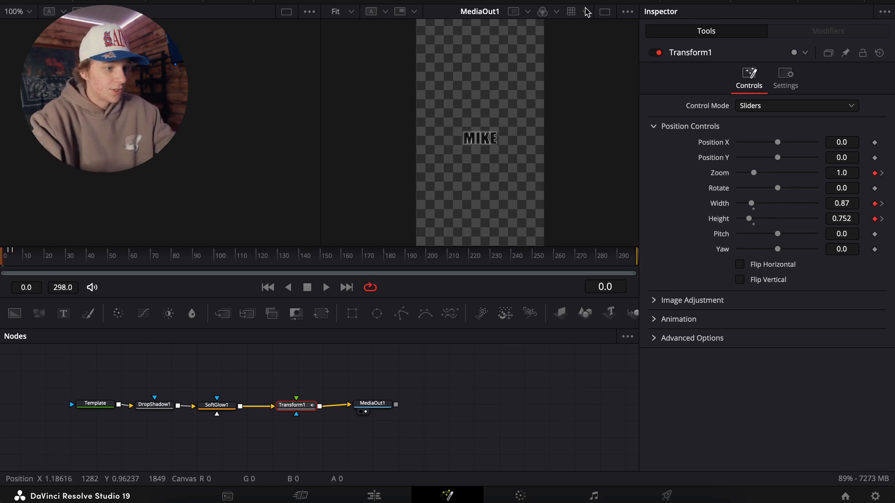
Show Transform1's animation curves in the Spline editor, fitted to view, and select all keyframes to inspect their easing
left_click(640, 2)
left_click(338, 369)
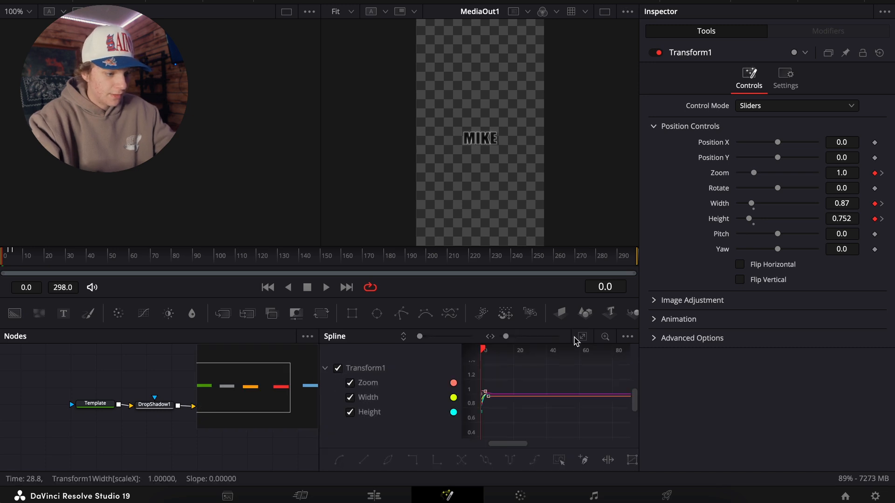
left_click(582, 336)
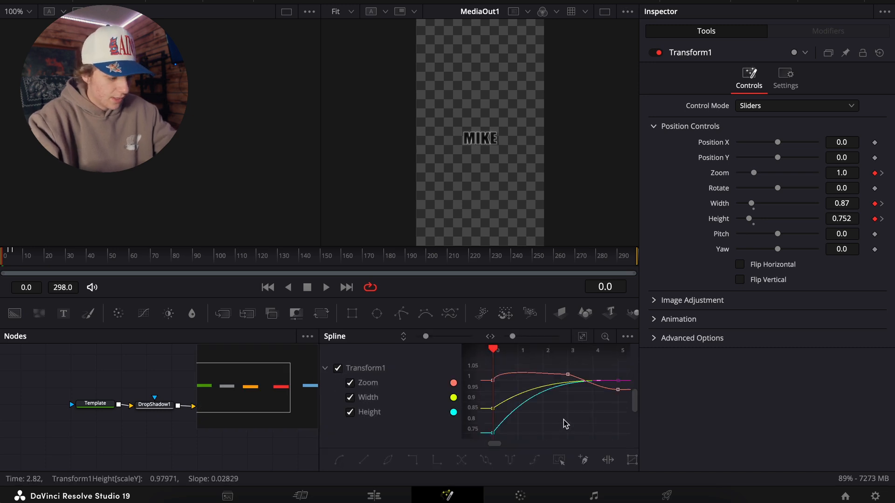
key("ctrl+a")
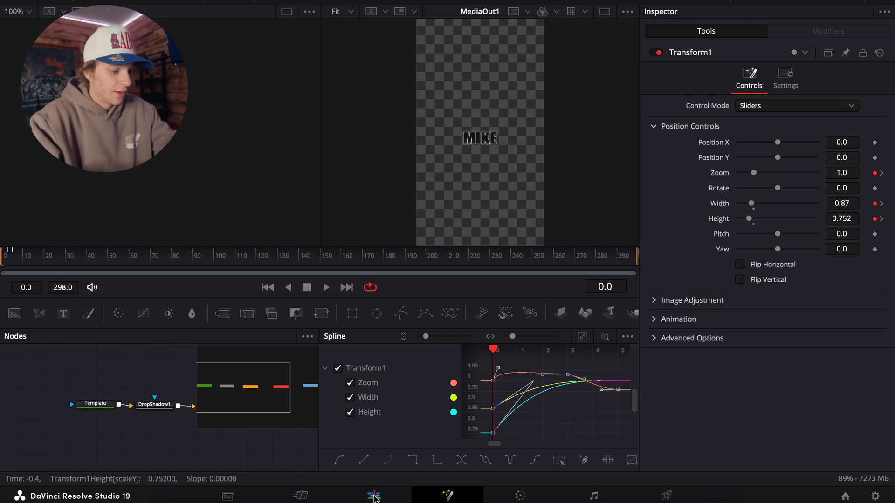
Return to the Edit page, replay the MIKE title's animation and delete the title from V2
left_click(374, 497)
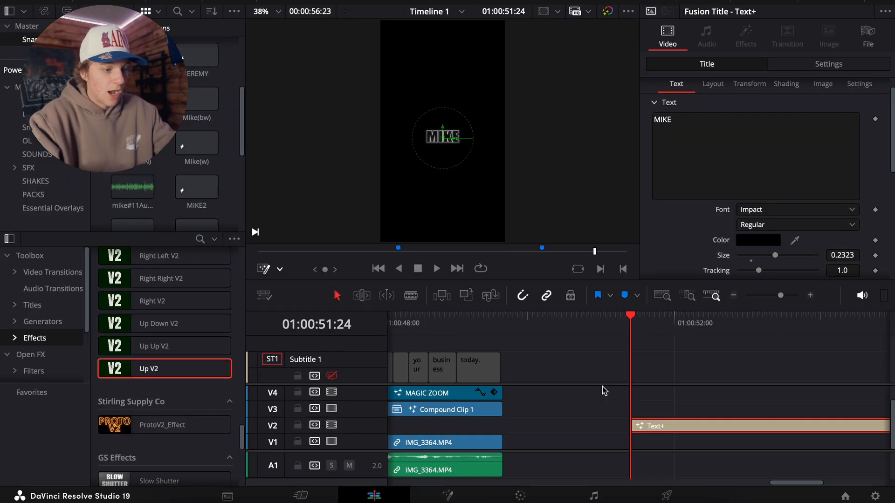
key("space")
left_click(626, 343)
left_click(626, 324)
key("space")
left_click(655, 427)
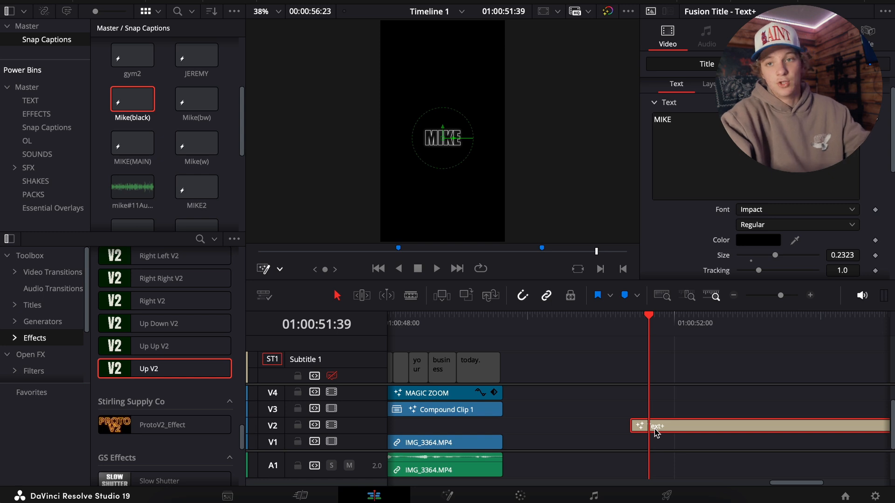
left_click_drag(657, 433, 632, 466)
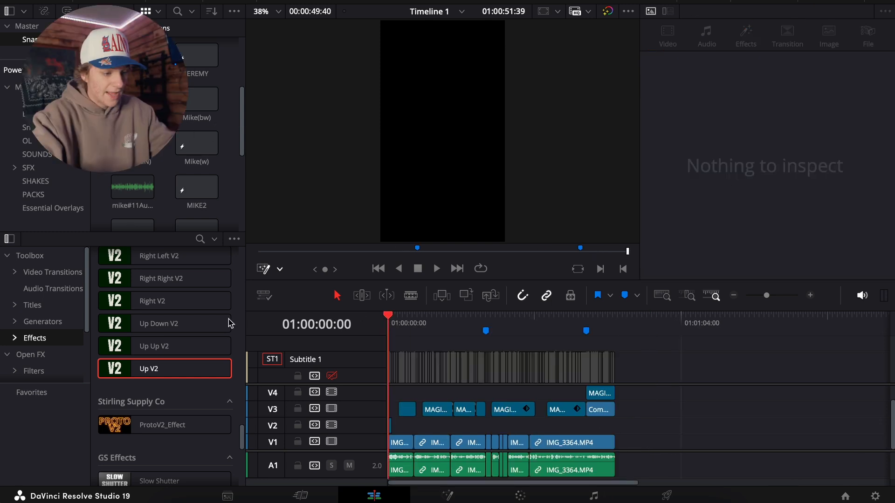
Play the captioned video from the timeline start to about 01:00:05:53
left_click(435, 430)
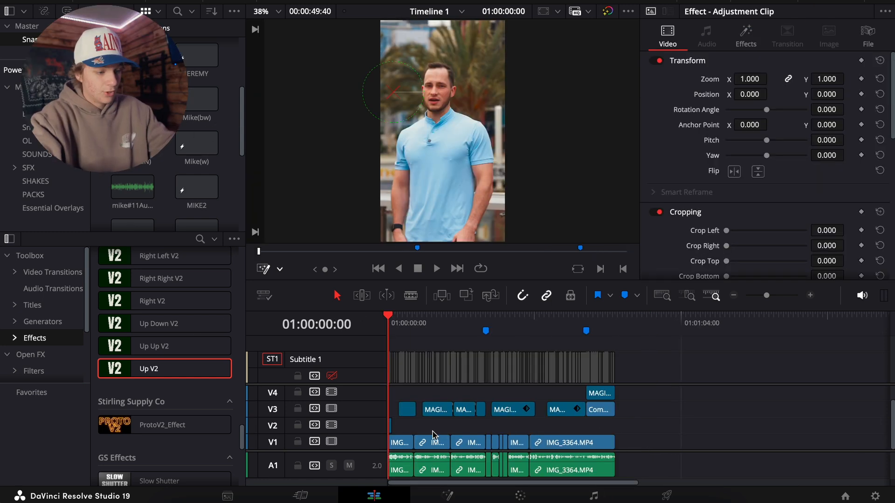
key("space")
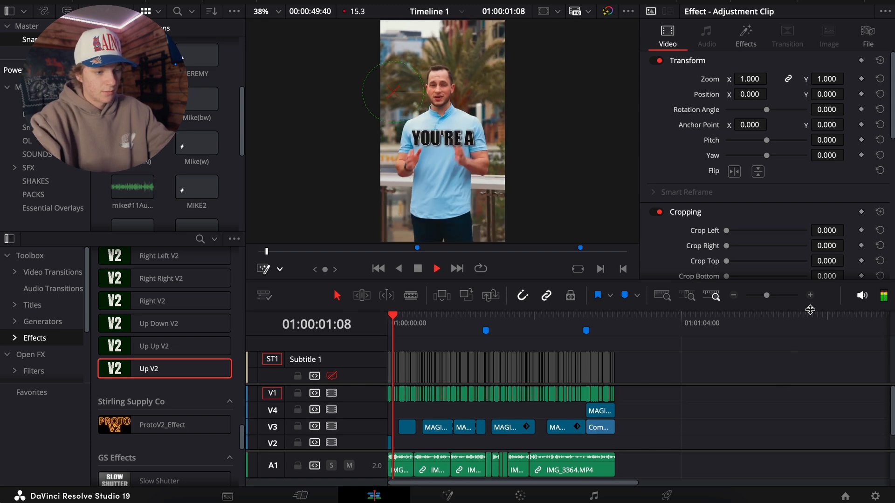
left_click(811, 295)
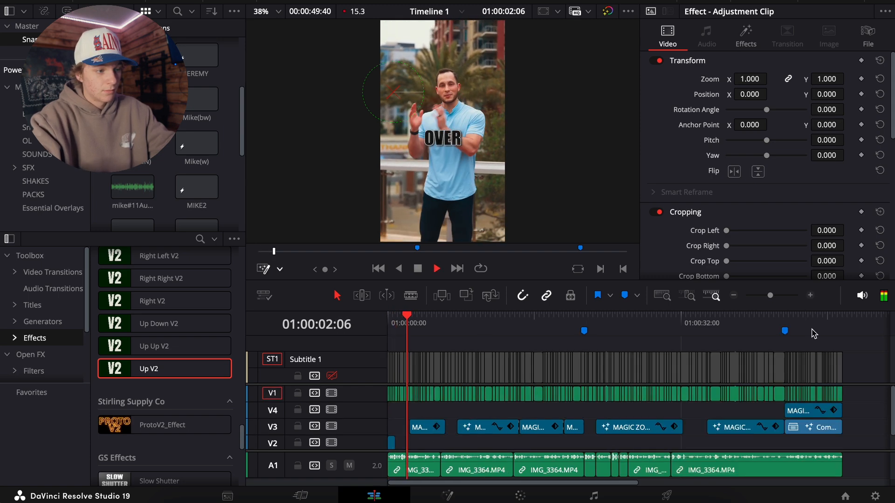
left_click(734, 295)
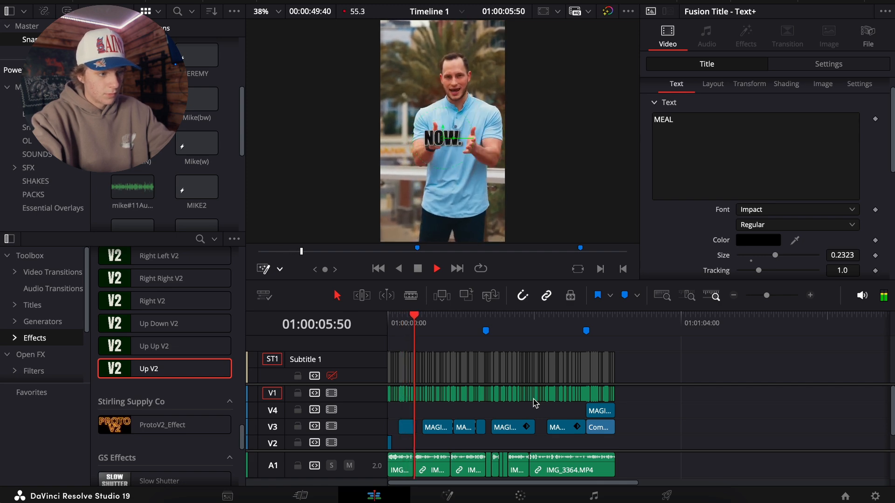
key("space")
Change the RIGHT caption's White Solid Fill shading element to the text outline appearance
left_click(811, 295)
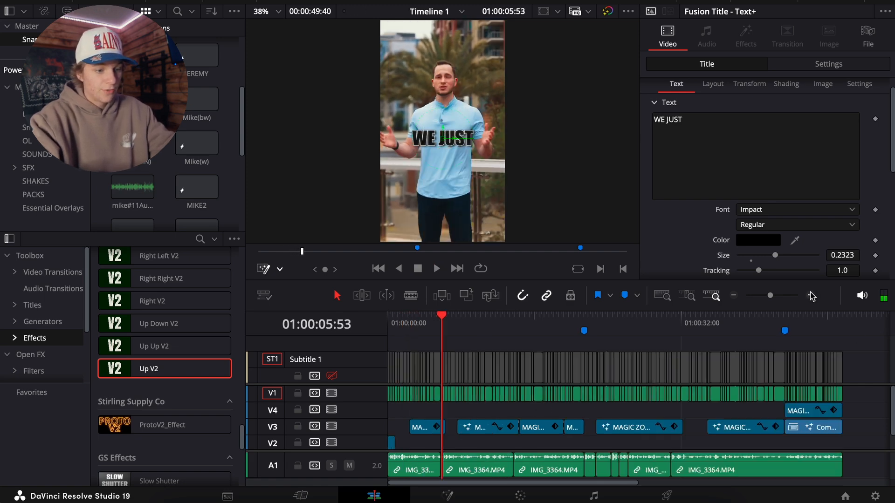
mouse_move(476, 333)
left_mouse_down()
mouse_move(402, 334)
mouse_move(482, 349)
mouse_move(474, 349)
left_mouse_up()
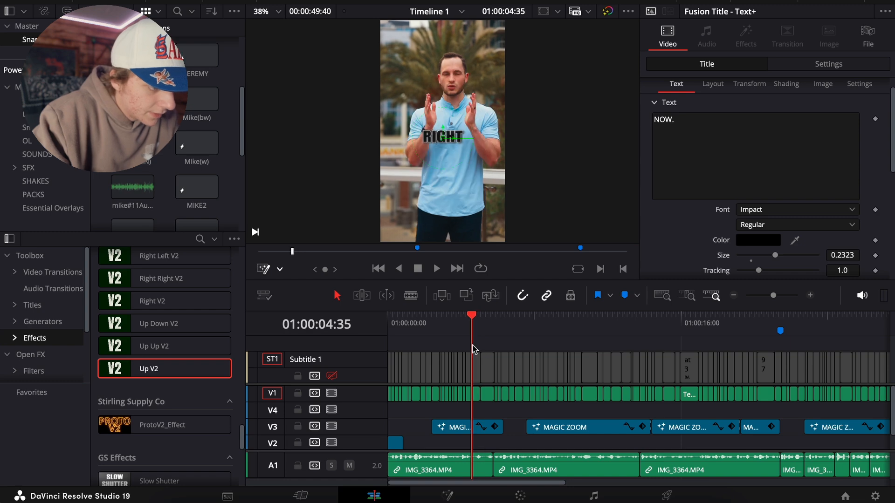
left_click(470, 396)
left_click(476, 396)
left_click(787, 84)
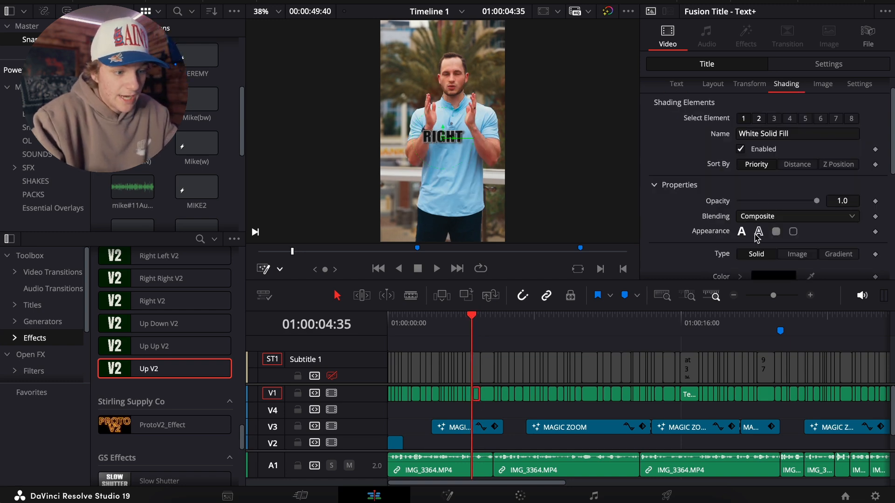
left_click(758, 233)
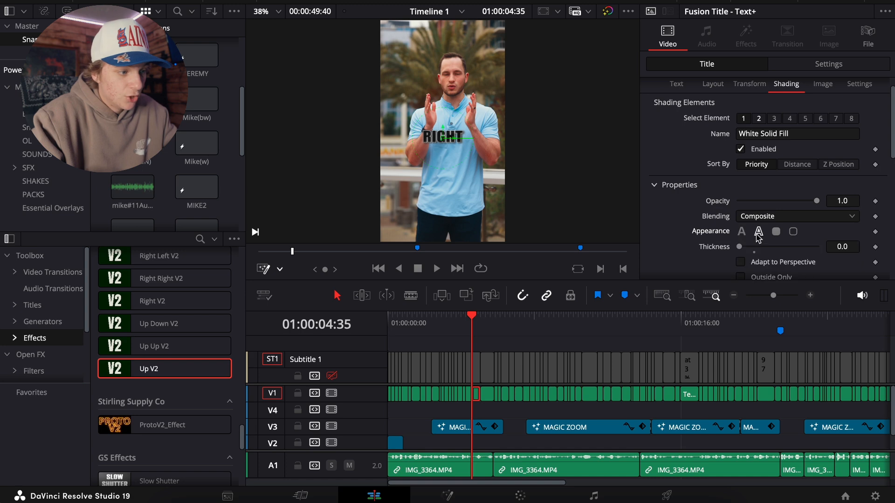
Play on past the NOW. caption and switch the MACRO caption's fill shading to the text outline appearance
left_click(491, 398)
key("space")
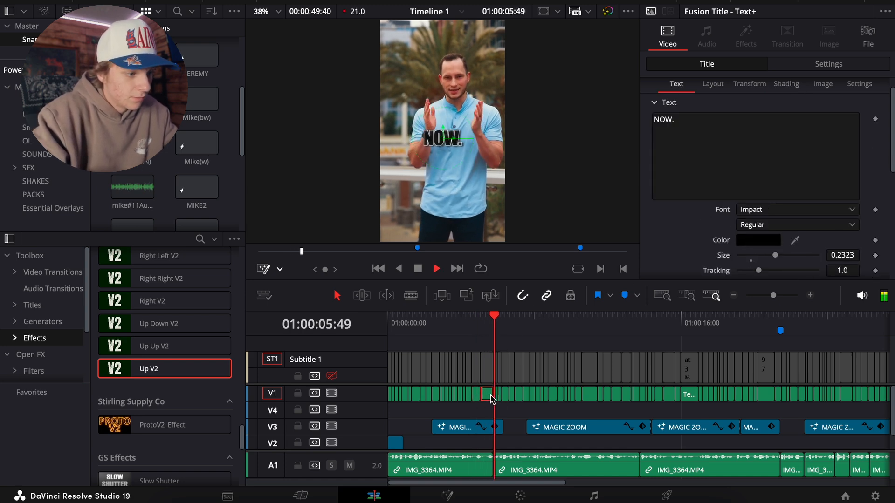
key("space")
mouse_move(498, 320)
left_mouse_down()
mouse_move(525, 320)
mouse_move(512, 319)
left_mouse_up()
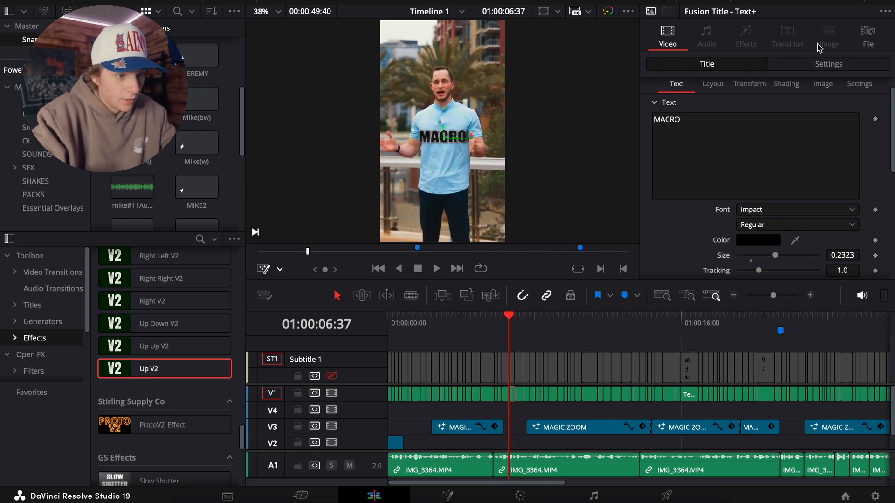
left_click(787, 85)
left_click(759, 231)
Switch the AUTOMATE caption near 01:00:11:27 to the text outline appearance
left_click_drag(510, 320, 598, 321)
left_click(605, 397)
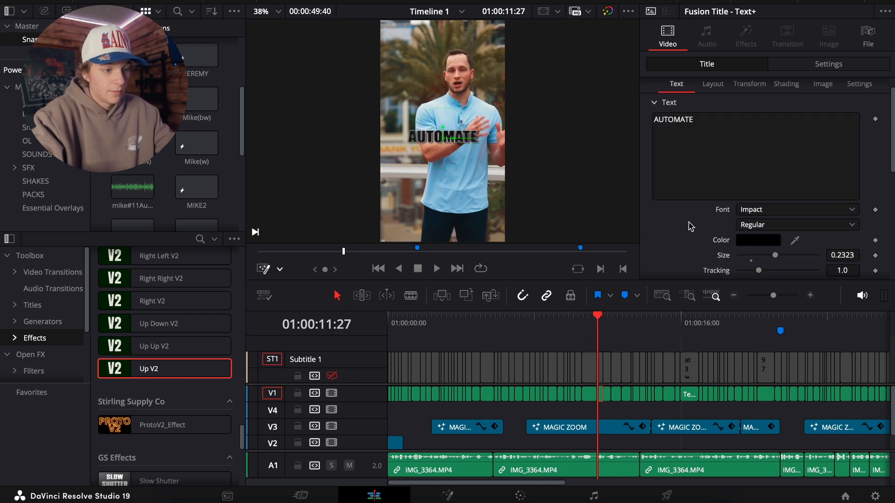
left_click(786, 84)
left_click(759, 231)
Give the AT 3% caption near 01:00:16:20 the text outline appearance
left_click_drag(601, 321, 688, 327)
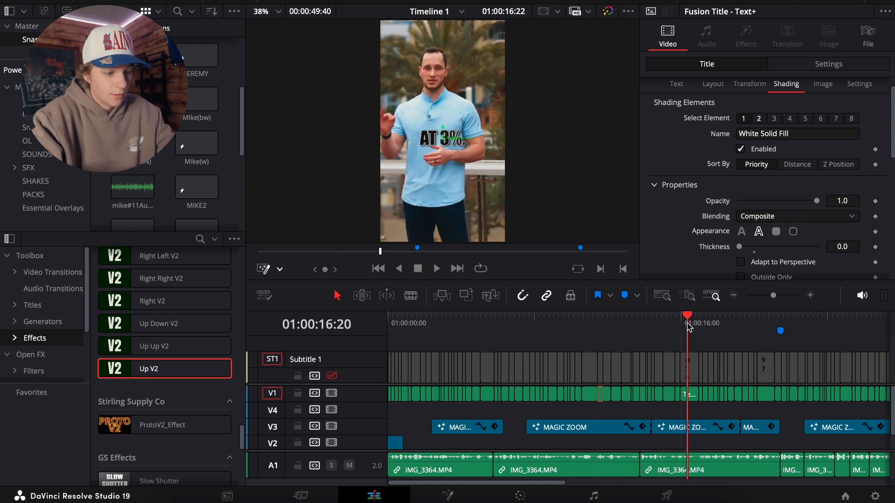
left_click(691, 395)
left_click(786, 85)
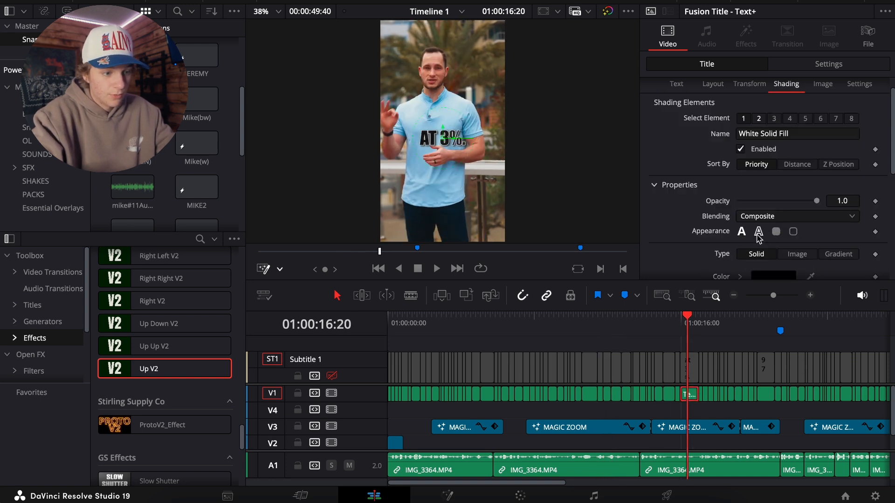
left_click(758, 235)
Set the 97% OF caption near 01:00:20:17 to the text outline appearance
left_click_drag(699, 330, 765, 354)
left_click(767, 395)
left_click(786, 85)
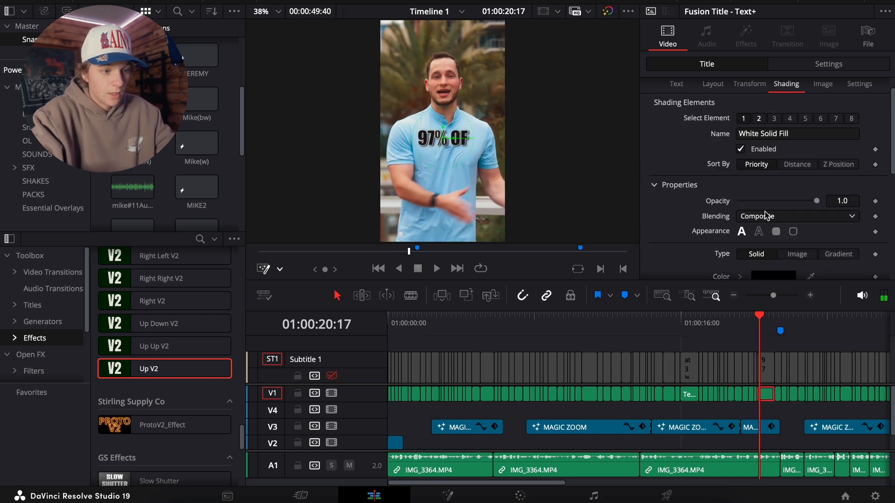
left_click(759, 233)
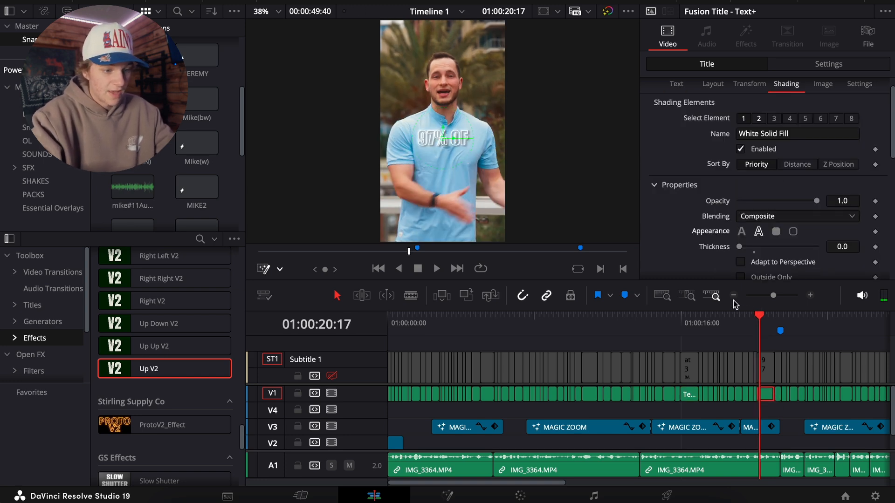
Give the METABOLIC caption near 01:00:25:31 the text outline appearance in its shading properties
left_click_drag(722, 331, 801, 326)
scroll(681, 331, "right", 3)
left_click(707, 331)
left_click_drag(707, 331, 735, 331)
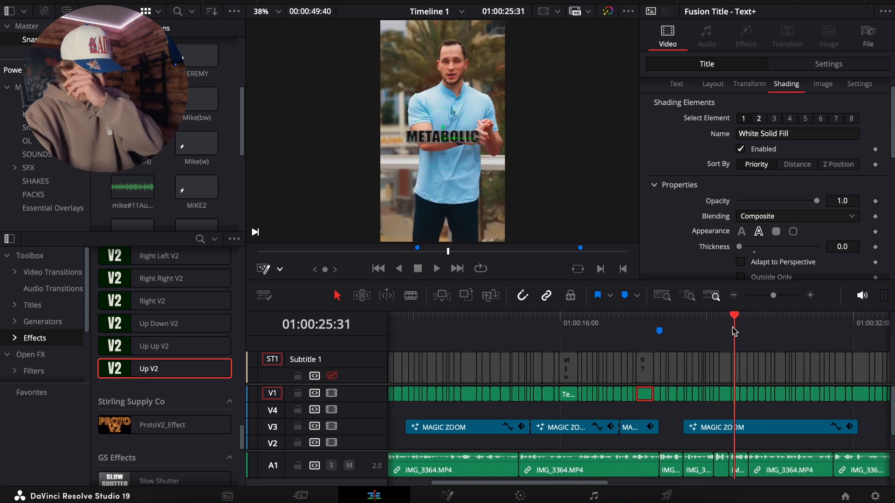
left_click(735, 395)
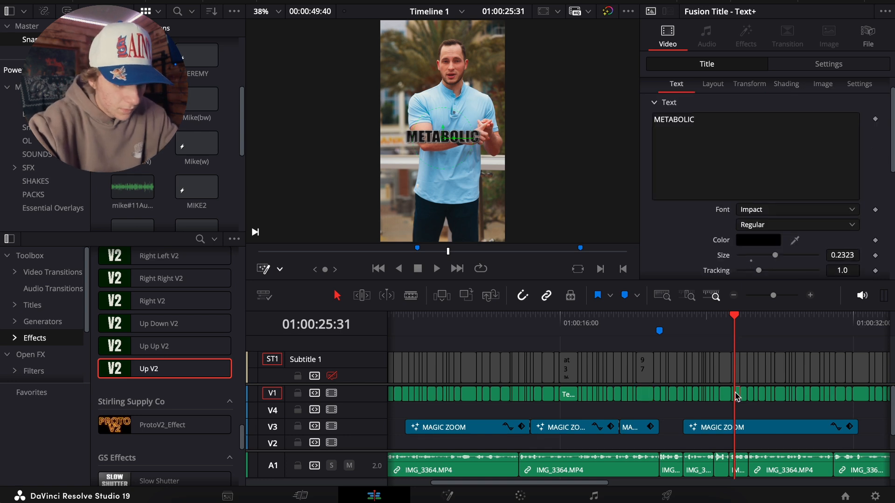
left_click(788, 85)
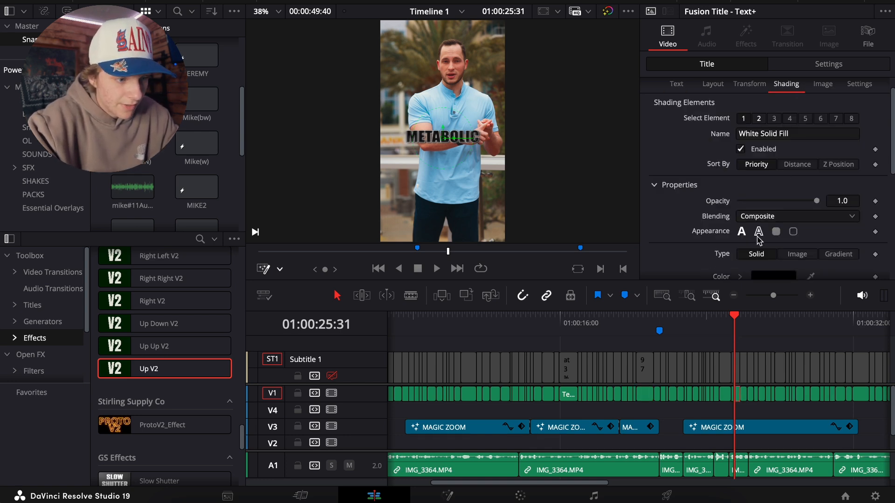
left_click(759, 233)
Switch the WARMER caption near 01:00:35:44 to the text outline appearance
scroll(676, 341, "right", 5)
left_click(697, 319)
left_click_drag(698, 322, 796, 332)
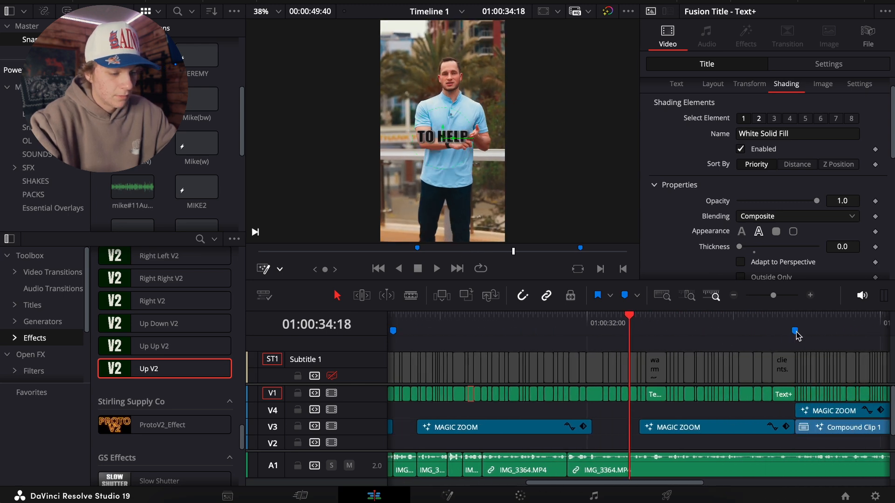
left_click_drag(629, 396, 656, 396)
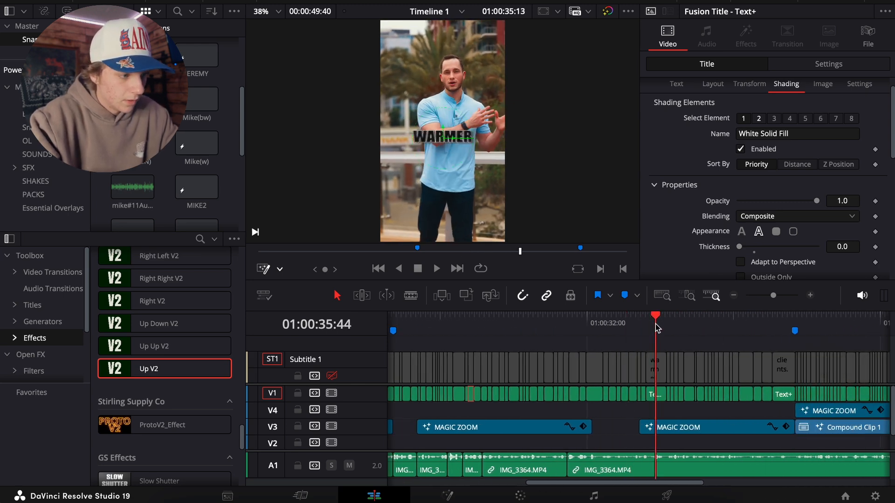
left_click(655, 395)
left_click(787, 84)
Set the CLIENTS. caption near 01:00:42:07 to the text outline appearance
left_click_drag(655, 324, 773, 325)
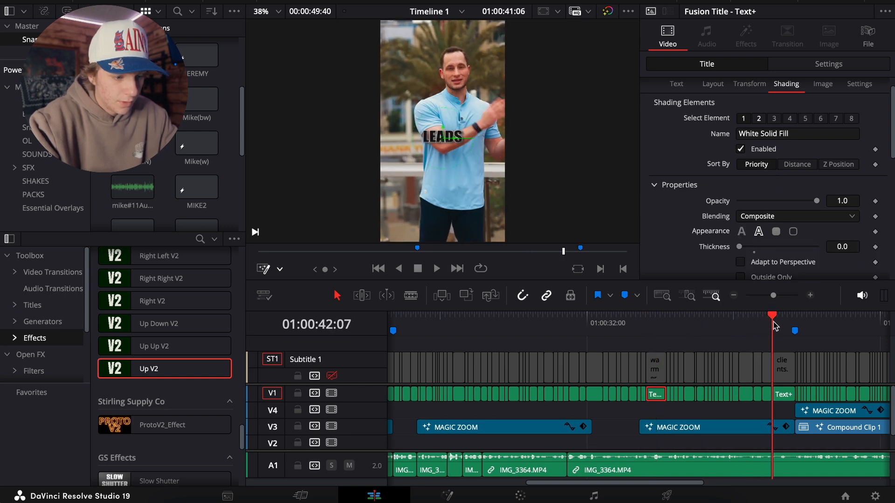
left_click(785, 397)
left_click(787, 85)
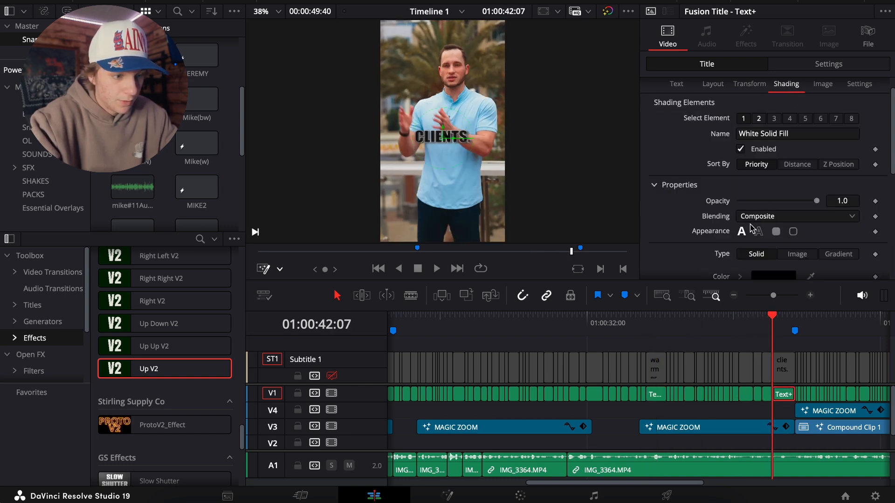
scroll(768, 334, "right", 3)
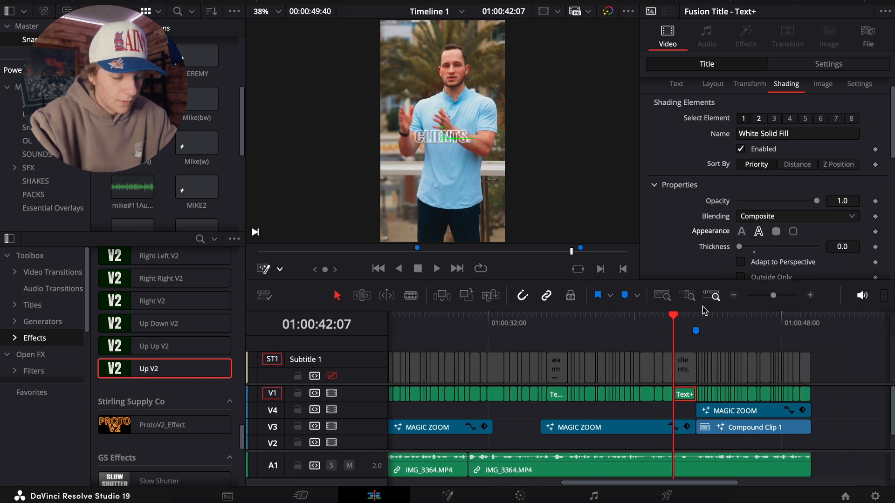
Select all Text+ captions on the top video track and combine them into a new compound clip
left_click(735, 295)
left_click_drag(517, 385, 375, 394)
right_click(404, 394)
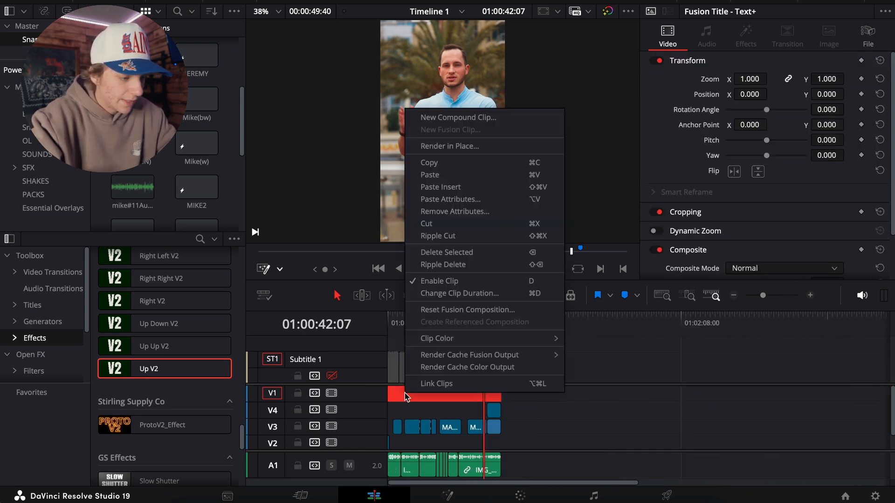
left_click(460, 118)
left_click(522, 295)
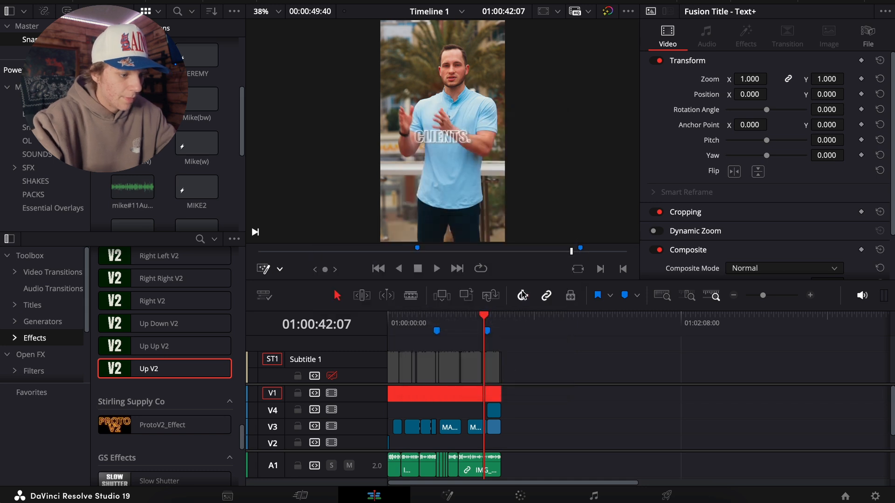
Scale the captions compound clip to a zoom of 0.880, judging it on the 97% OF caption at 01:00:20:10
left_click(434, 322)
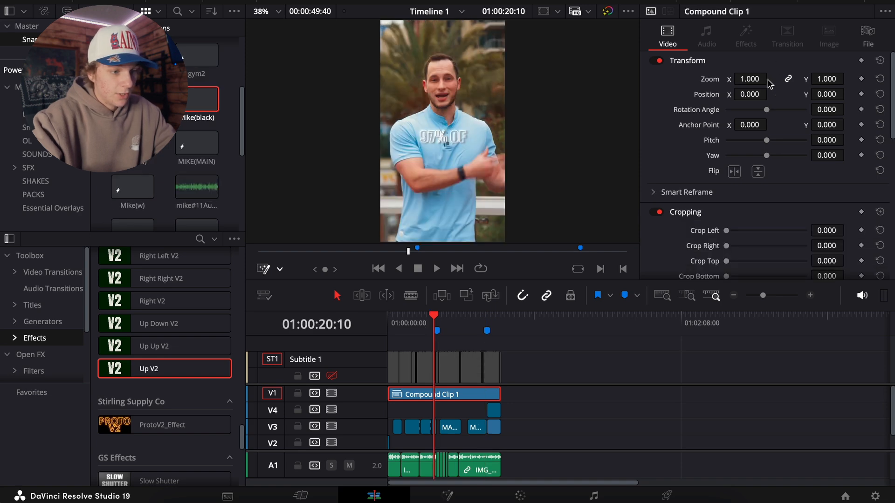
mouse_move(750, 79)
left_mouse_down()
mouse_move(741, 79)
mouse_move(751, 79)
left_mouse_up()
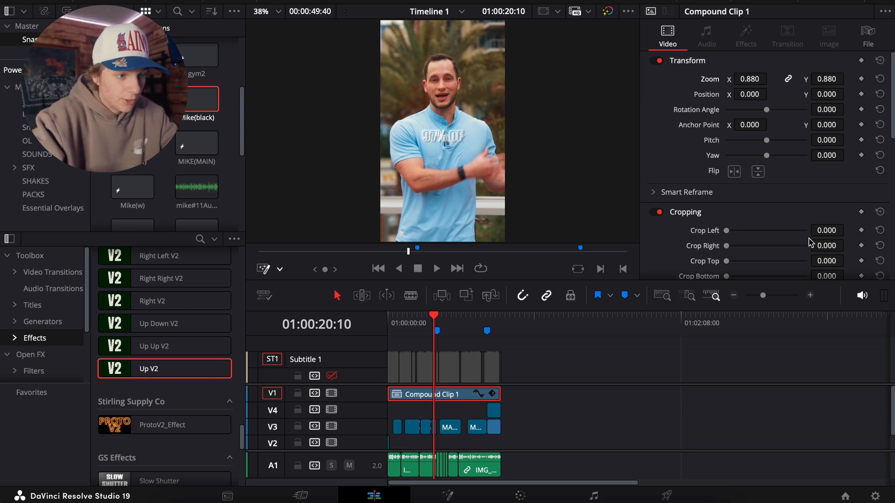
left_click(811, 296)
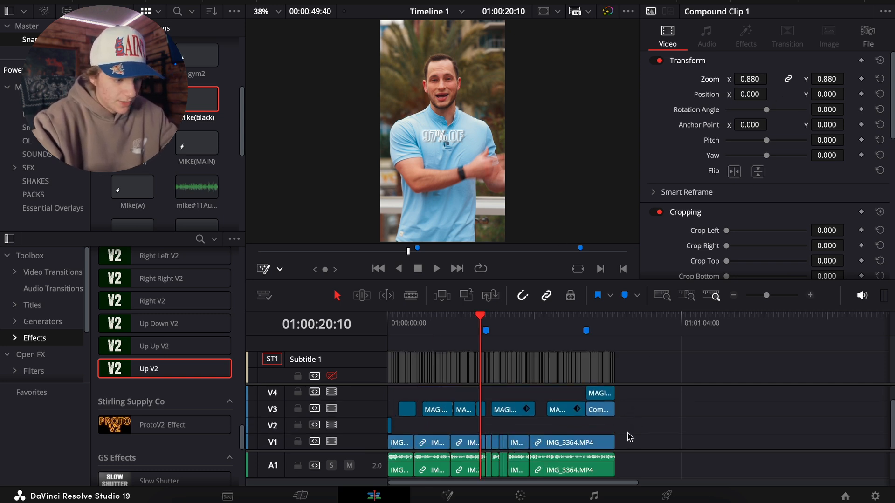
Rearrange the video tracks so the captions compound clip sits on V2, above the footage and beneath the MAGIC ZOOM effects
key("ctrl+z")
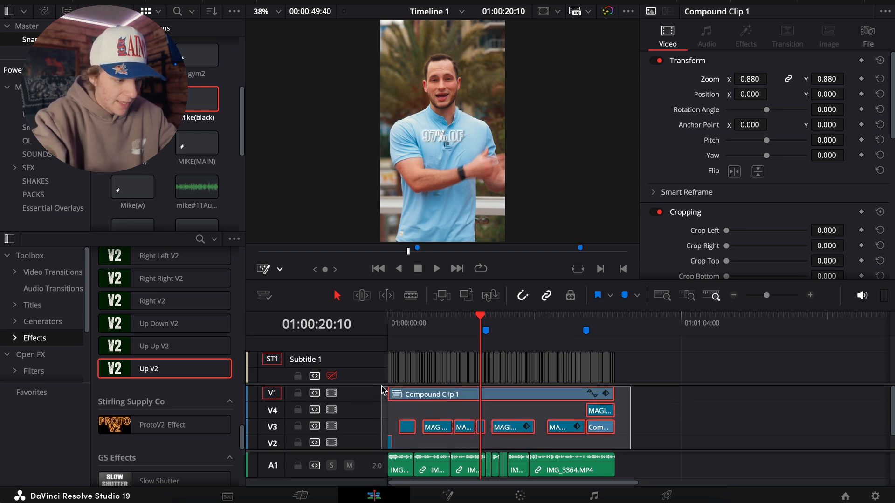
key("ctrl+shift+z")
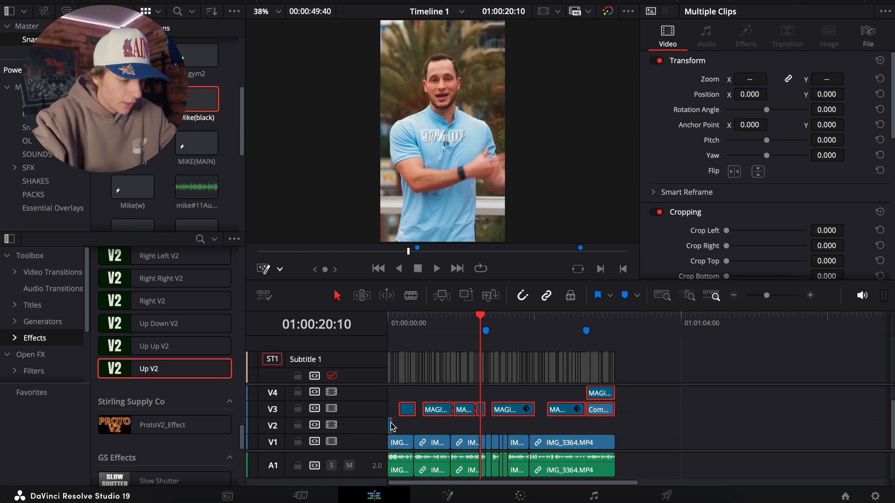
left_click_drag(391, 422, 390, 434)
left_click_drag(567, 420, 539, 440)
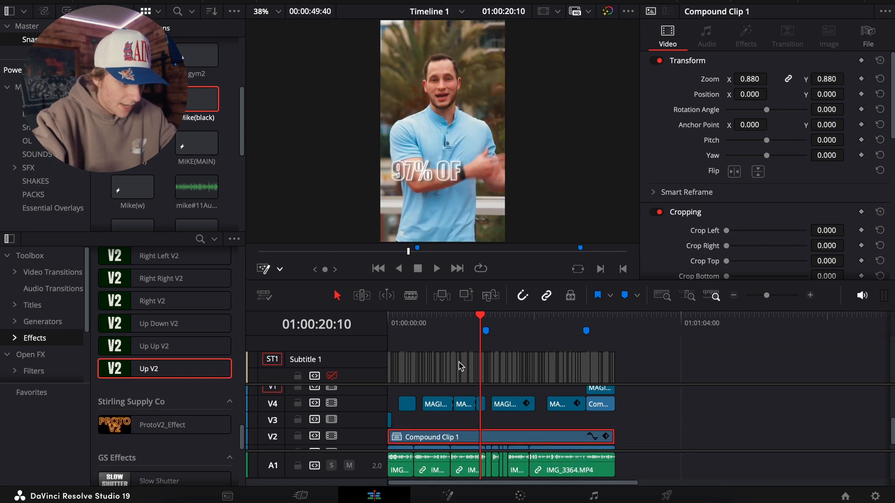
Play the opening seconds of the timeline to check the captions under the zoom effects
left_click(402, 331)
key("space")
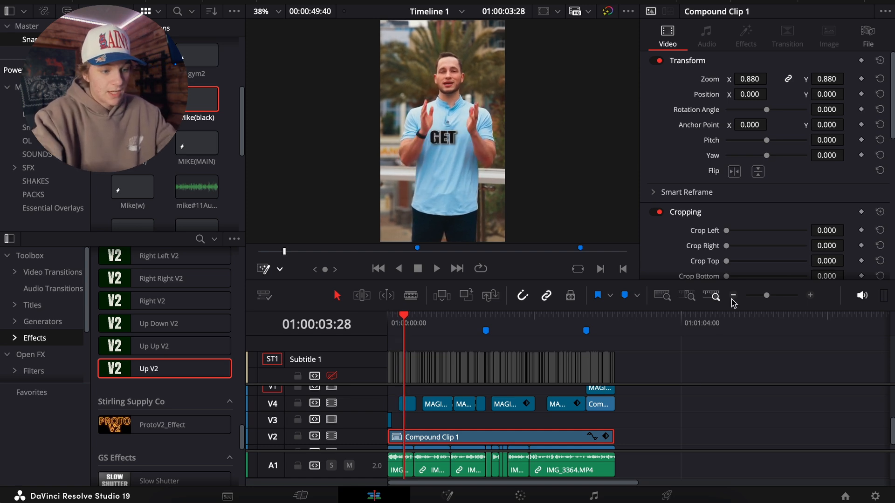
left_click(539, 432)
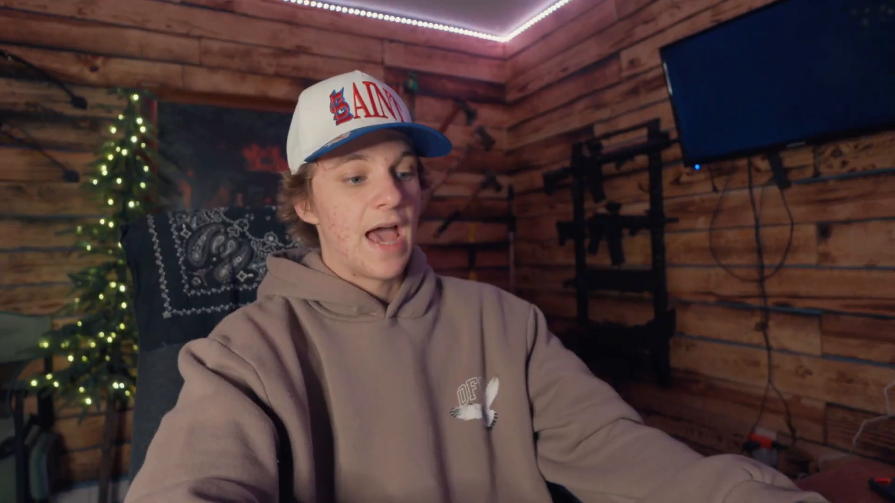
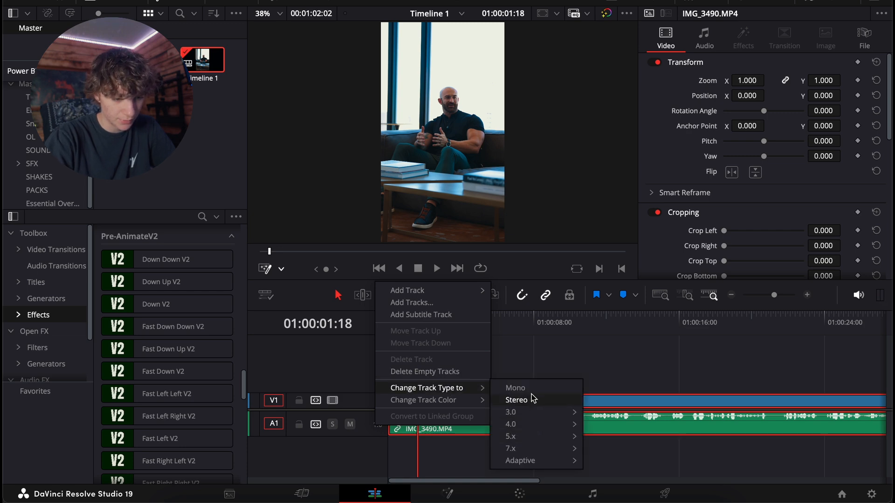
Change audio track A1's type to the 3.0 LRC format
mouse_move(536, 412)
left_click(619, 415)
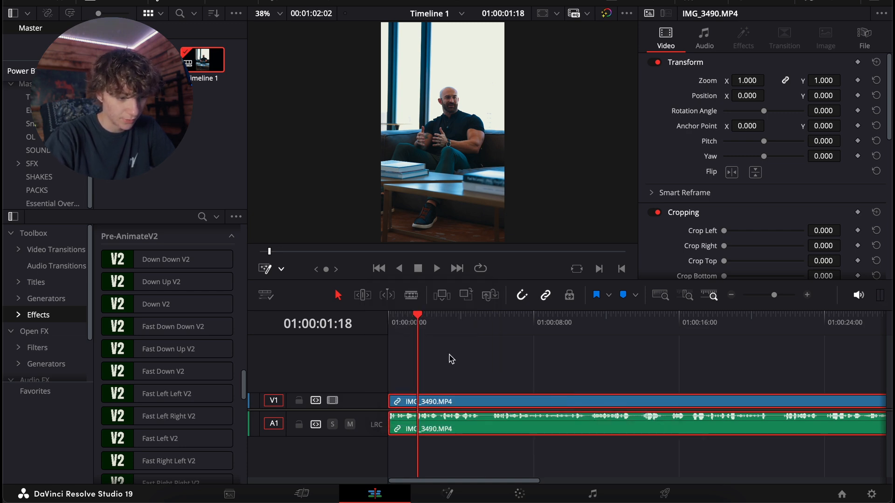
Play IMG_3490.MP4 from its start, split it near 01:00:04:28 and ripple-trim the pause up to 01:00:05:22
left_click(389, 326)
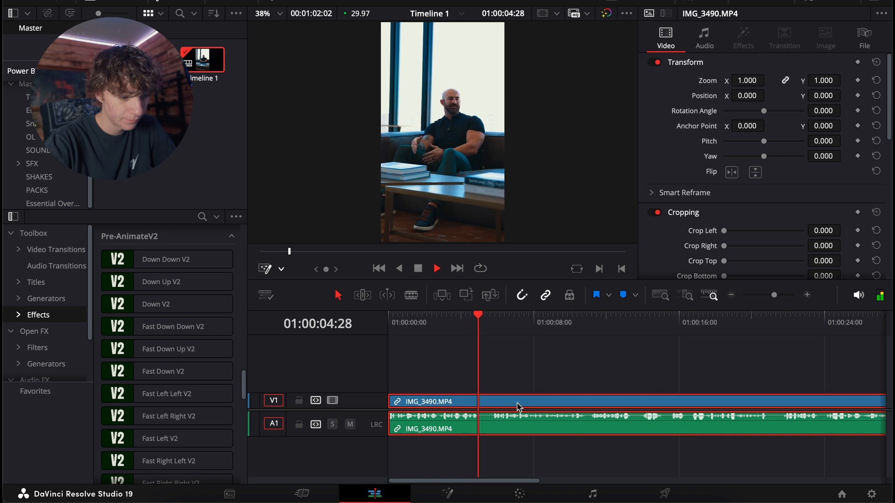
key("ctrl+b")
key("space")
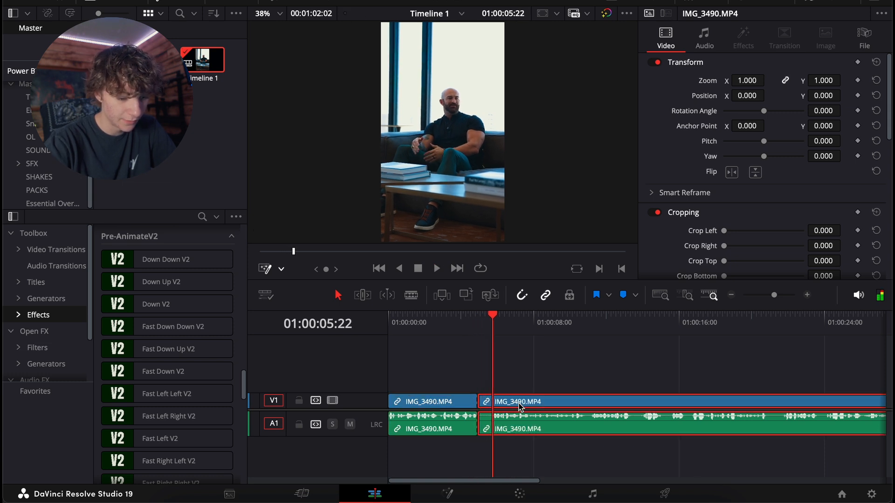
key("Up")
key("Up")
key("space")
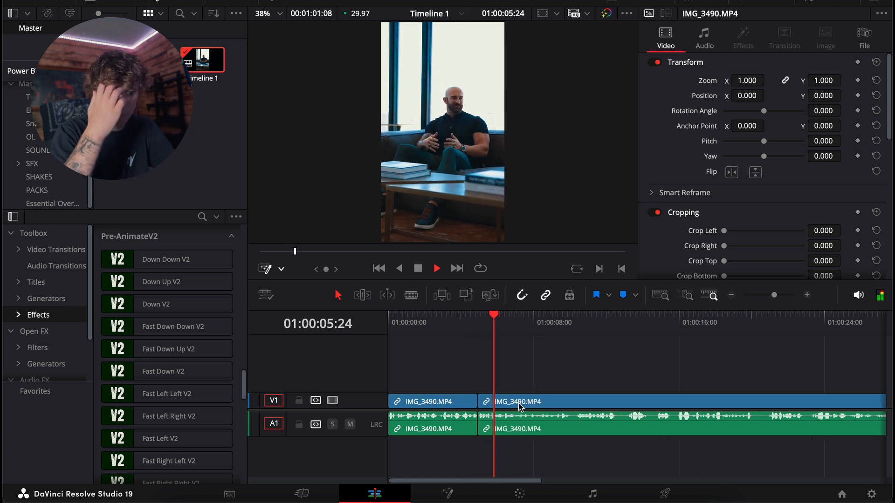
Split the remaining clip just before 01:00:10 and ripple-trim the pause at its start up to 01:00:10:11
left_click(521, 407)
scroll(524, 407, "right", 1)
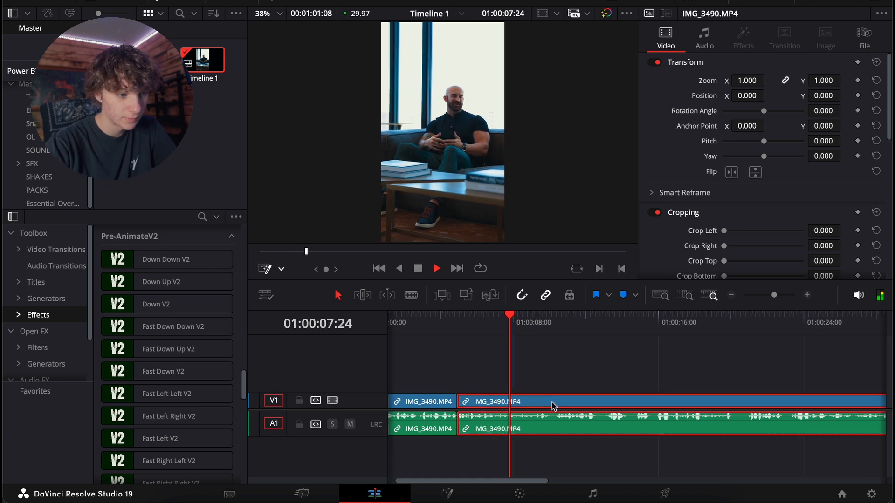
key("space")
key("ctrl+b")
left_click(584, 406)
key("space")
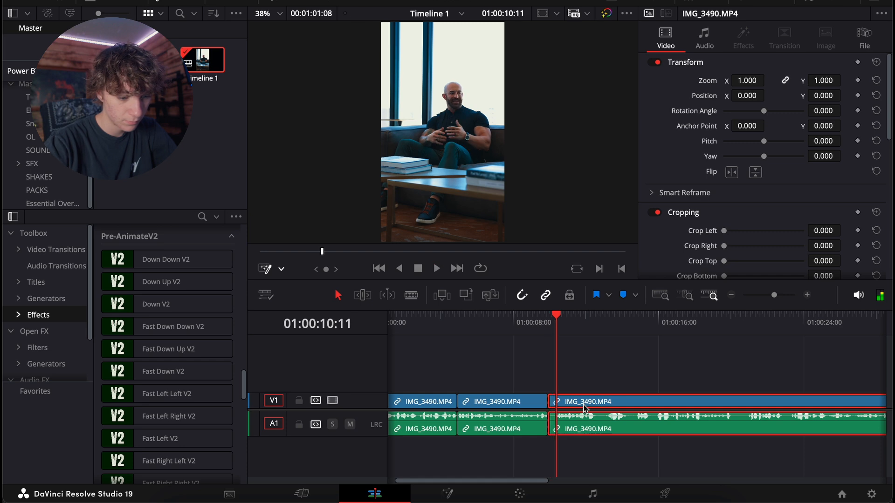
key("Up")
key("space")
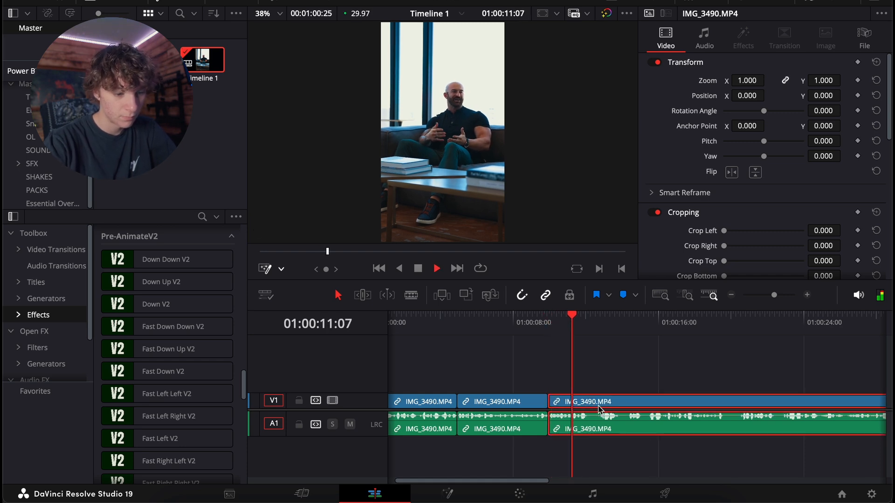
Split the footage near 01:00:12 where the phrase ends and ripple-trim the silence before the next phrase
key("space")
key("Right")
key("Right")
key("ctrl+b")
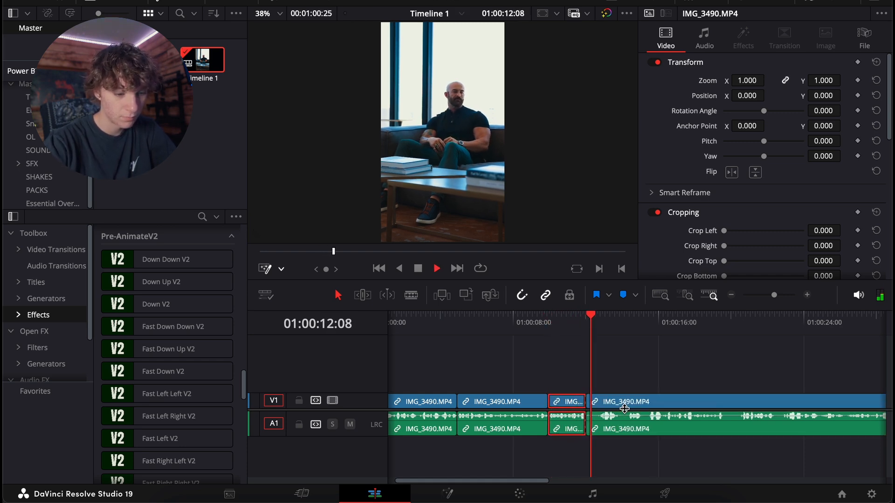
left_click(624, 408)
key("space")
key("Up")
key("space")
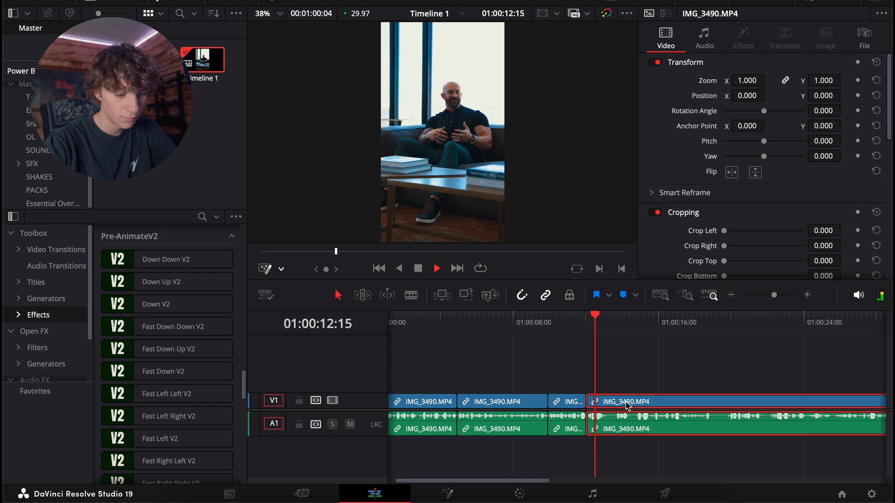
Split the footage near 01:00:13 and ripple-trim the start of the remaining clip up to 01:00:13:17
key("space")
key("ctrl+b")
key("space")
left_click(635, 404)
key("space")
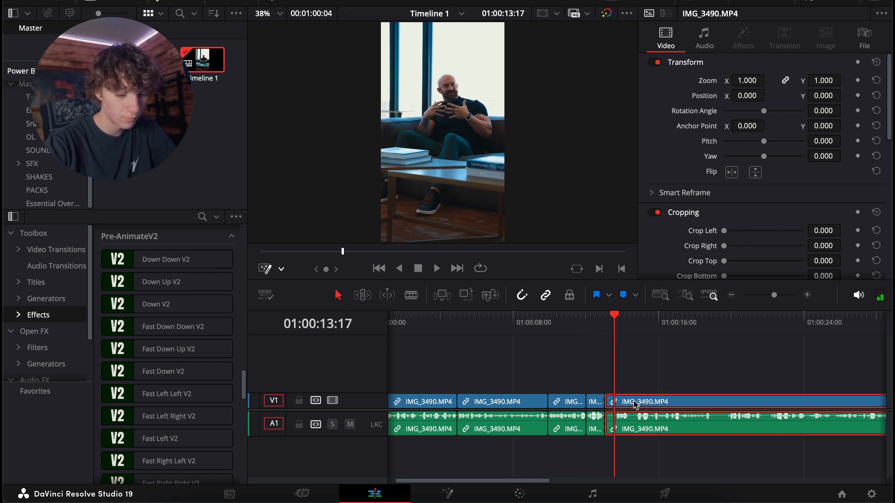
key("ctrl+shift+[")
key("space")
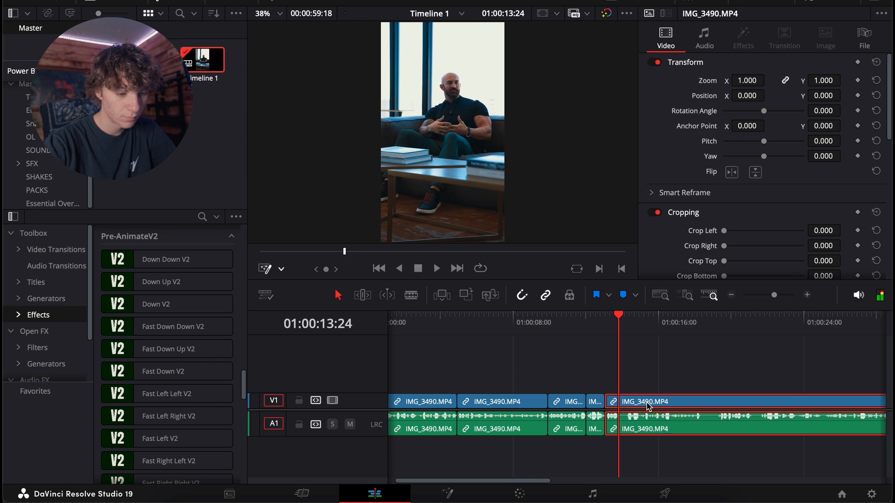
Split the clip at 01:00:13:24 and ripple-trim the pause that follows the cut
key("ctrl+b")
left_click(648, 406)
key("space")
key("space")
key("ctrl+shift+[")
key("space")
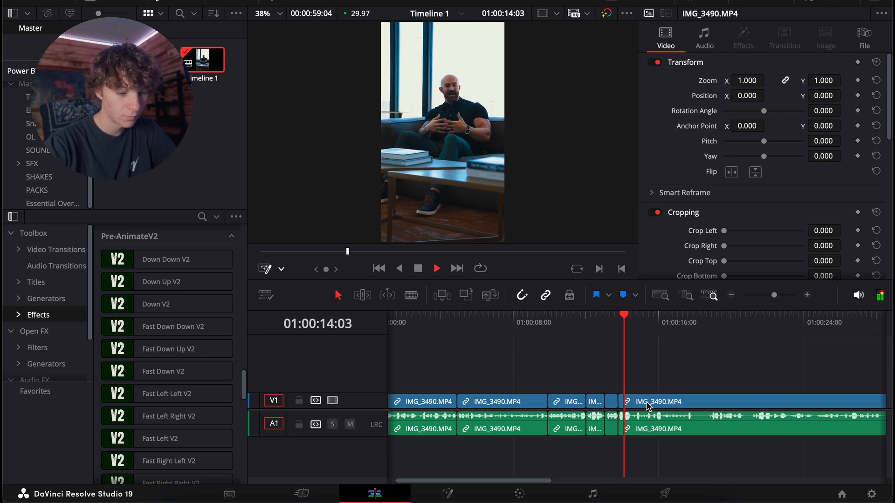
Play on to 01:00:17:25, split the clip there and ripple-trim the gap at the start of the remainder
left_click(665, 405)
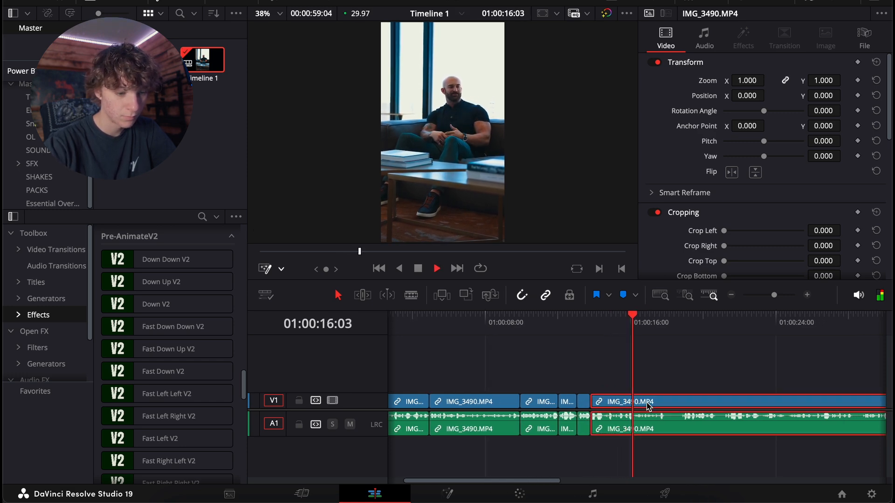
key("space")
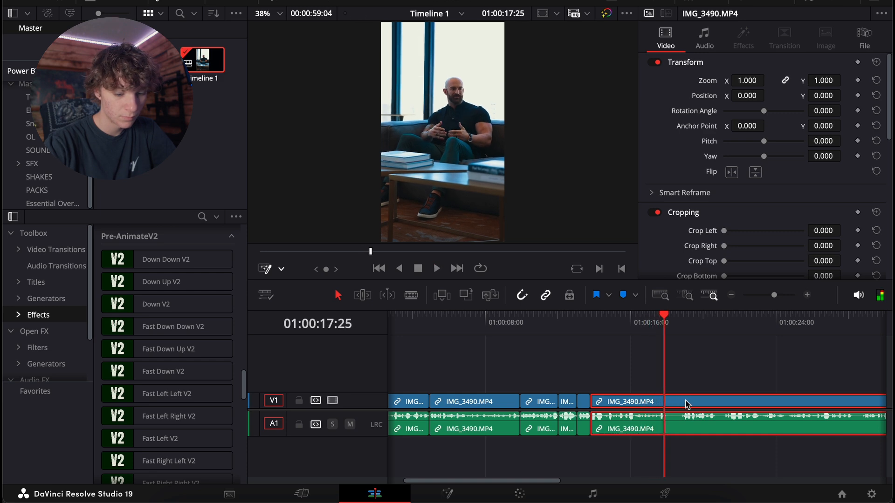
key("ctrl+b")
left_click(687, 403)
key("space")
key("space")
key("ctrl+shift+[")
key("space")
Split the remaining clip just after 01:00:19:13 and ripple-trim the pause following the cut
left_click(695, 404)
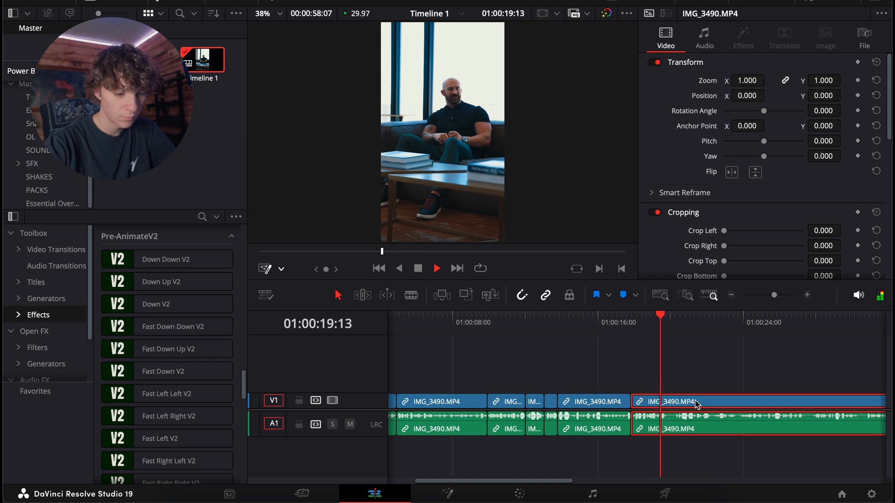
key("ctrl+b")
key("space")
key("space")
key("ctrl+shift+[")
key("space")
Play on in the remaining IMG_3490.MP4 clip, split it near 01:00:21:19 and ripple-trim the pause
left_click(698, 404)
key("space")
key("space")
key("ctrl+b")
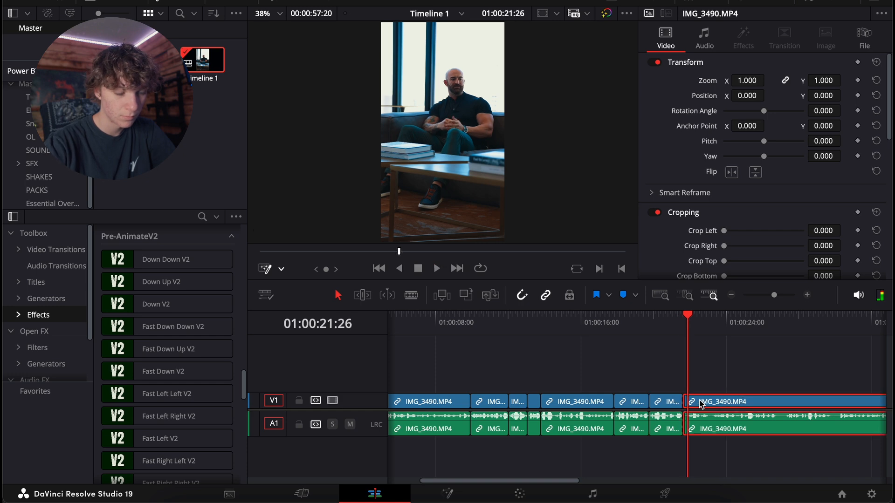
Split the remaining clip near 01:00:22:29 and ripple-trim the pause that follows
key("space")
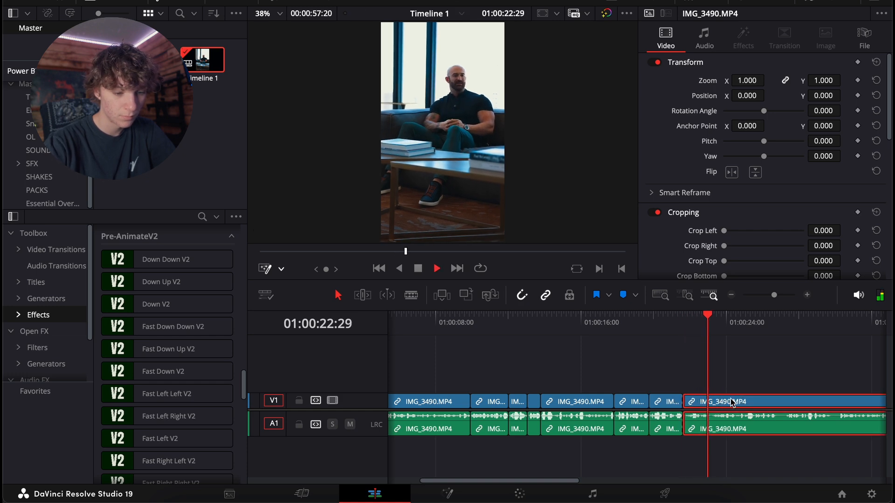
key("ctrl+b")
key("space")
key("Up")
key("space")
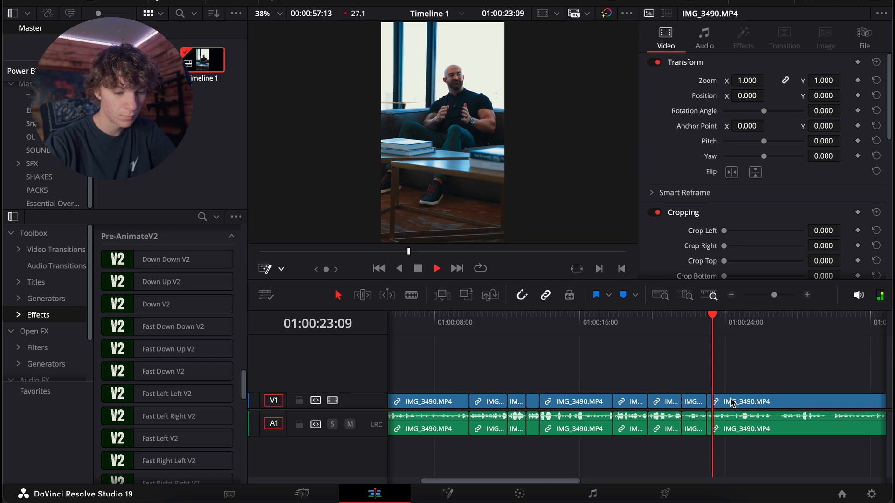
Play on past 01:00:25:09, split the remaining clip just before 01:00:26:19 and ripple-trim the pause after the cut
scroll(731, 402, "right", 2)
scroll(731, 401, "right", 1)
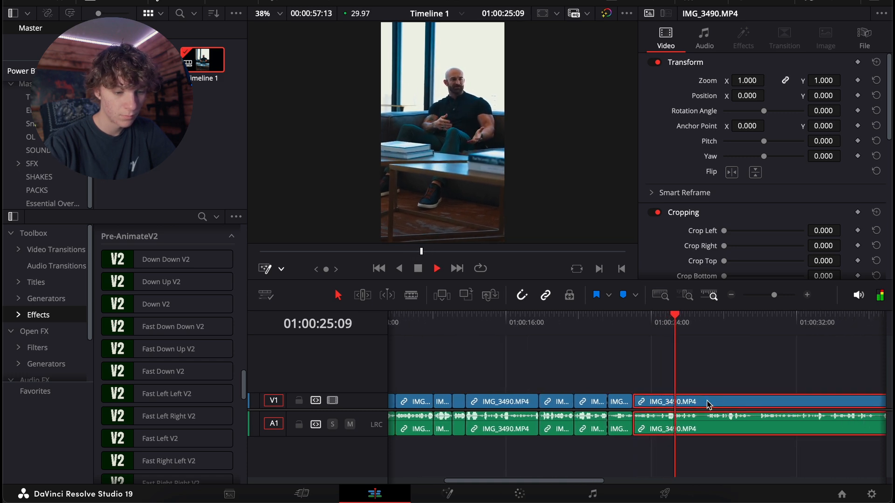
key("ctrl+b")
key("space")
key("space")
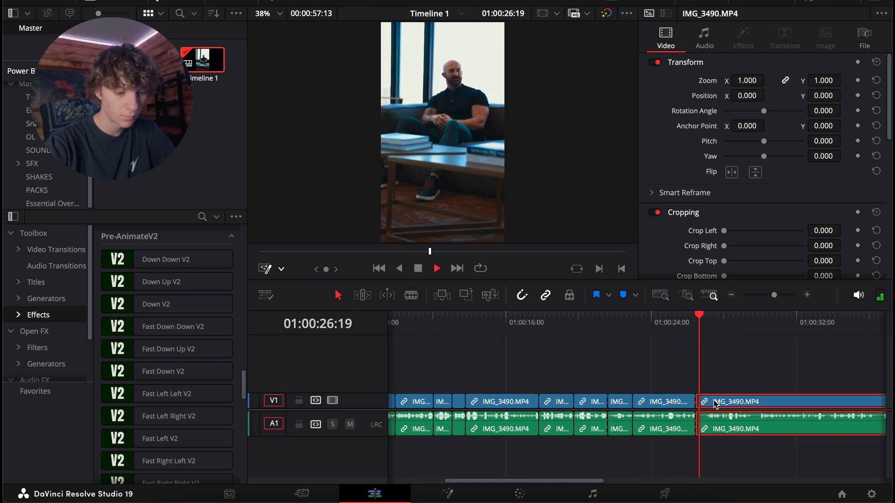
key("space")
key("Up")
key("space")
Split the remaining clip just after 01:00:28:27 and again at 01:00:29:15, and ripple-delete the short pause between the cuts
left_click(723, 403)
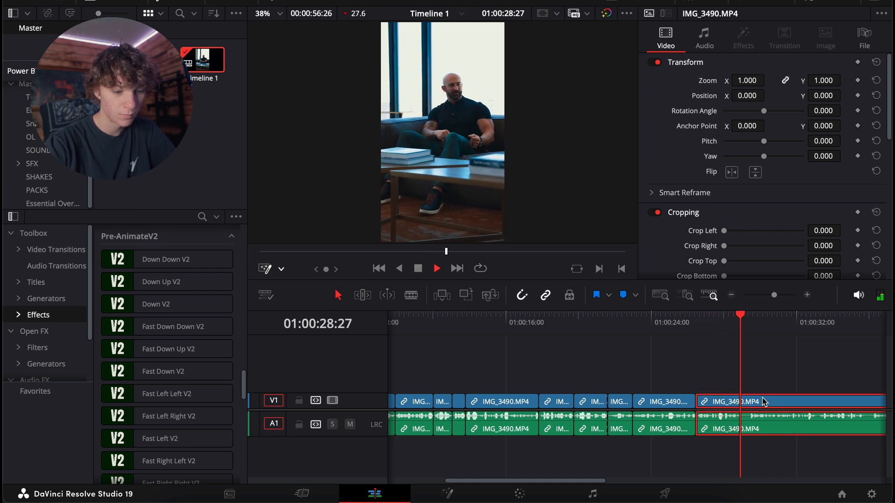
key("space")
key("ctrl+b")
key("space")
key("space")
key("ctrl+b")
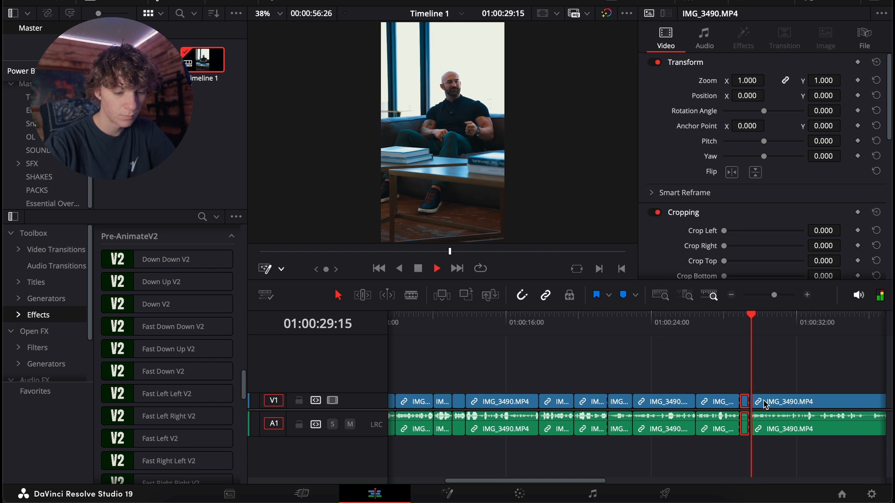
key("Delete")
Split the remaining clip at 01:00:32:09 and ripple-delete the pause that follows the cut
key("space")
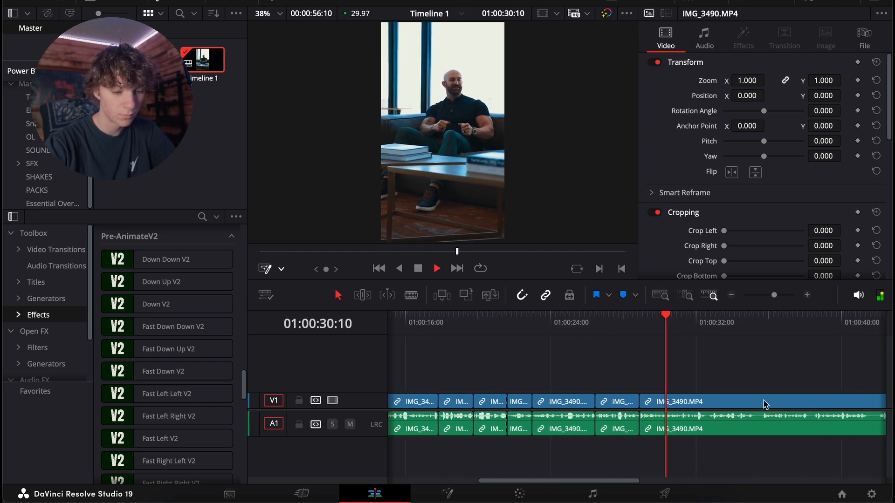
left_click(686, 404)
key("space")
key("ctrl+b")
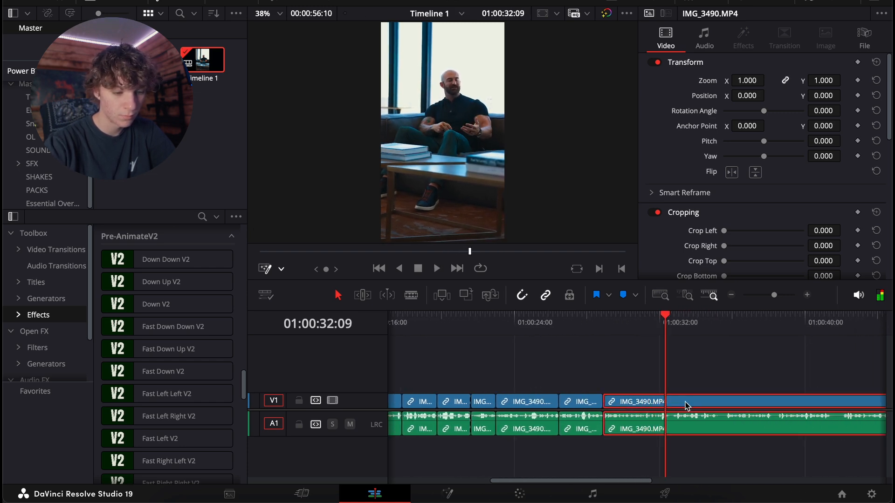
key("ctrl+b")
key("space")
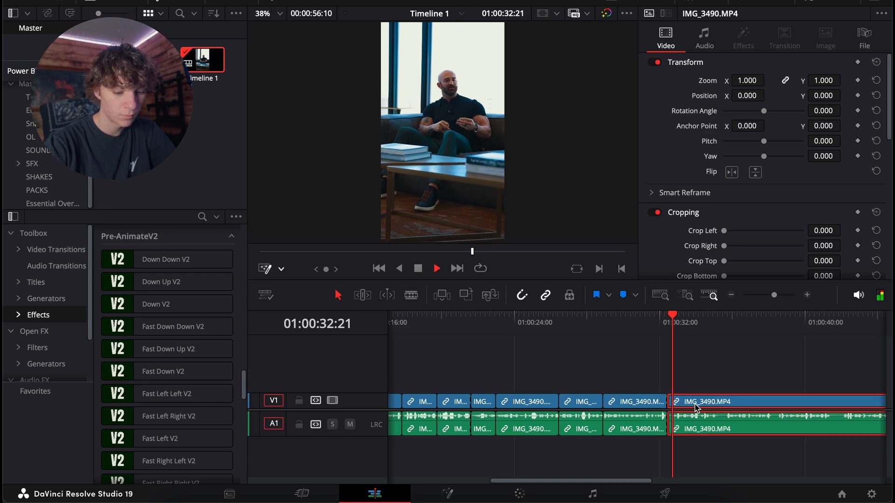
key("ctrl+b")
key("Delete")
Play on to 01:00:34:29, split the remaining clip there and ripple-delete the pause that follows
key("space")
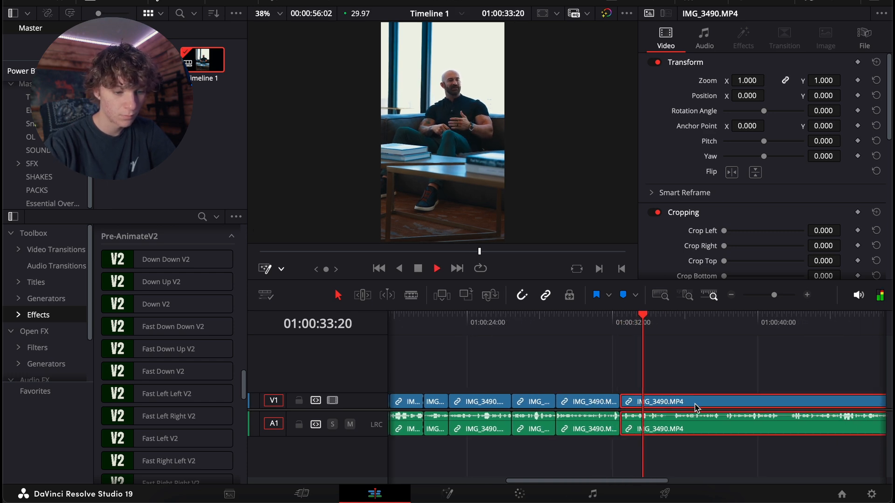
key("space")
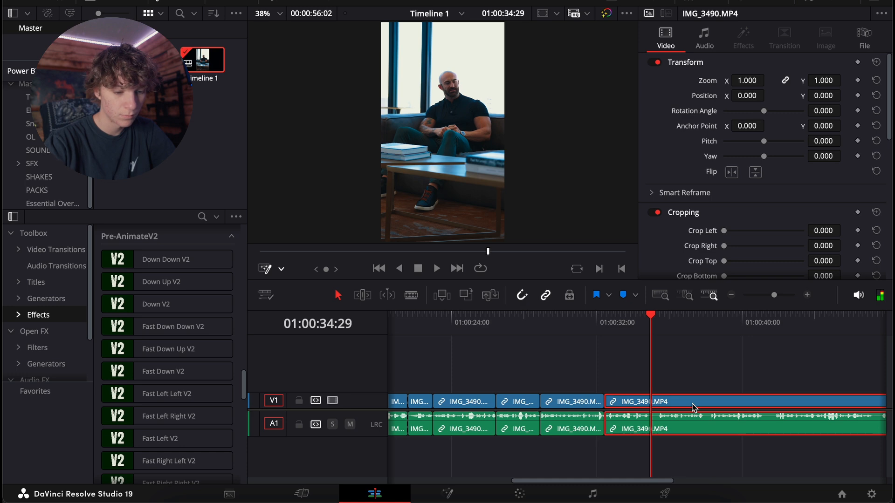
key("ctrl+b")
key("space")
key("space")
key("ctrl+b")
key("Delete")
Split the remaining clip at 01:00:37:10 and after the pause, and ripple-delete the gap between the cuts
key("space")
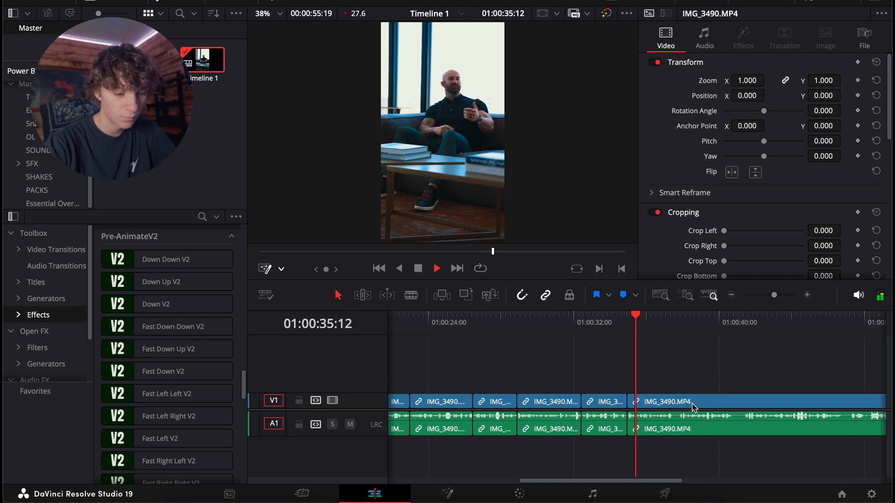
key("space")
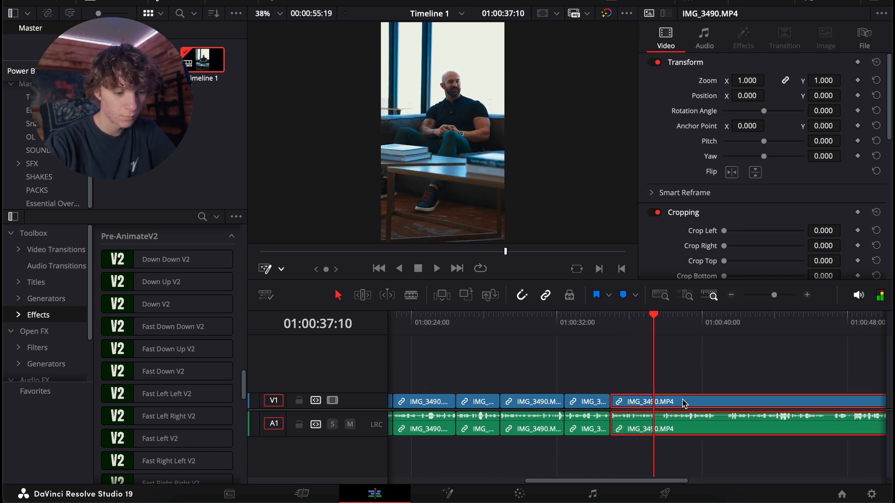
key("ctrl+b")
key("space")
key("space")
key("ctrl+b")
key("Delete")
Play past 01:00:39:07, split the remaining clip around the pause near 01:00:40 and ripple-delete the pause
key("space")
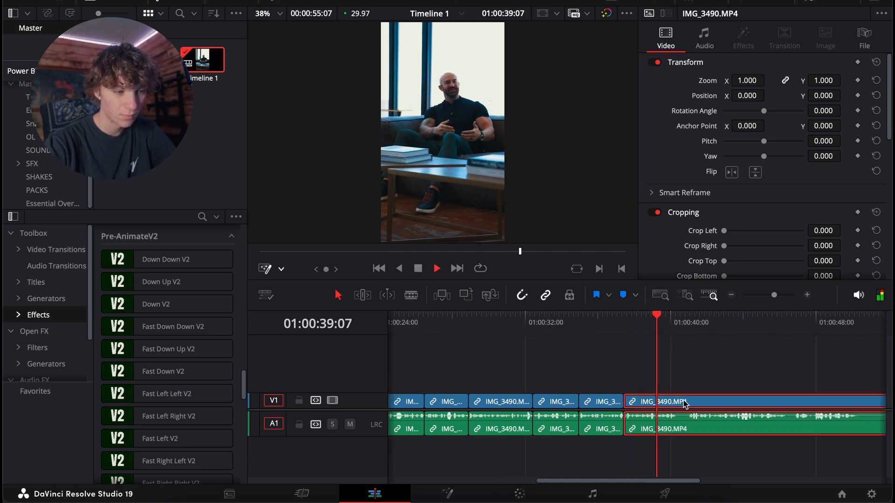
key("ctrl+b")
key("space")
key("space")
key("ctrl+b")
key("Delete")
Play past 01:00:44:10, split around the pause near 01:00:45:17 and ripple-delete it
key("space")
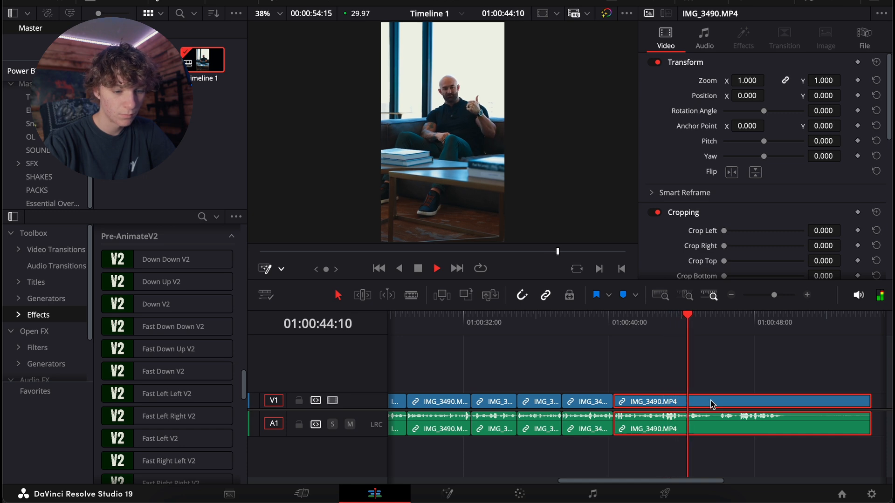
key("space")
key("ctrl+b")
key("space")
key("space")
key("ctrl+b")
key("Delete")
Find the end of the next short phrase by shuttling through the footage and split the clip at 01:00:46:10
key("space")
left_click(736, 403)
key("space")
key("j")
key("l")
key("k")
key("ctrl+b")
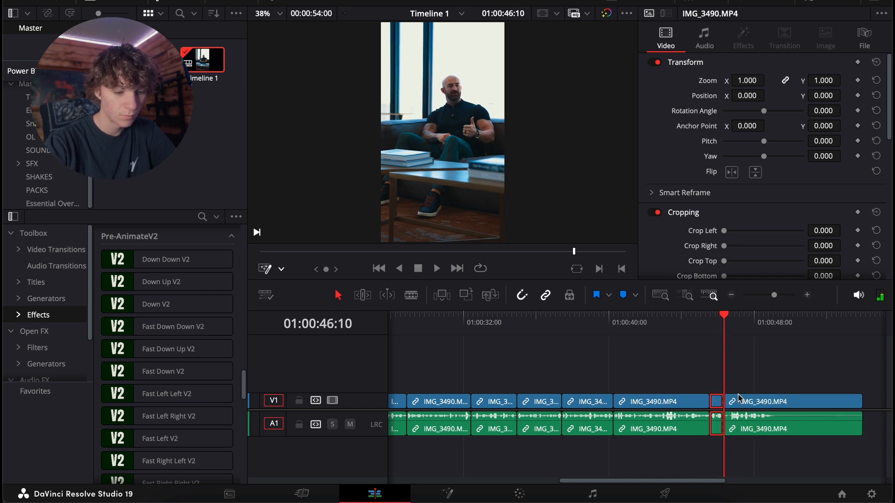
Ripple-trim ten frames off the start of the last clip, after the 01:00:46:10 cut, and play the join
left_click(748, 403)
key("Right")
key("Right")
key("Right")
key("Right")
key("Right")
key("Right")
key("Right")
key("Right")
key("Right")
key("Right")
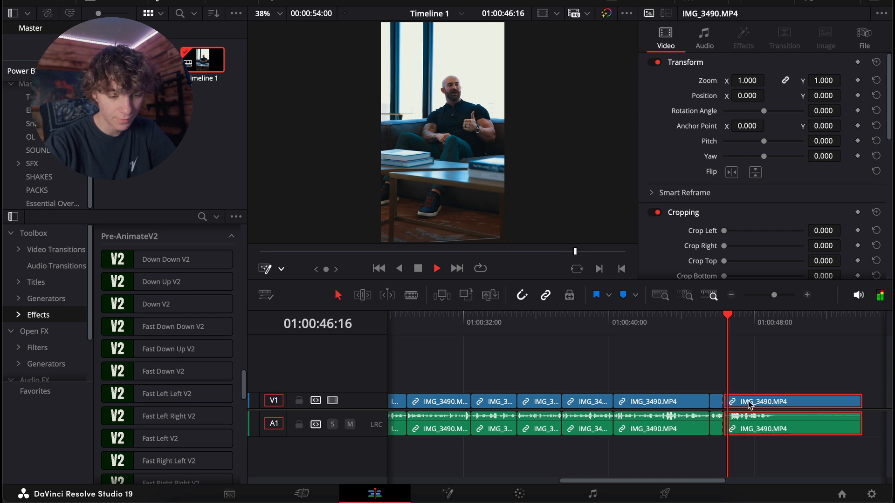
left_click(725, 344)
key("ctrl+shift+[")
key("space")
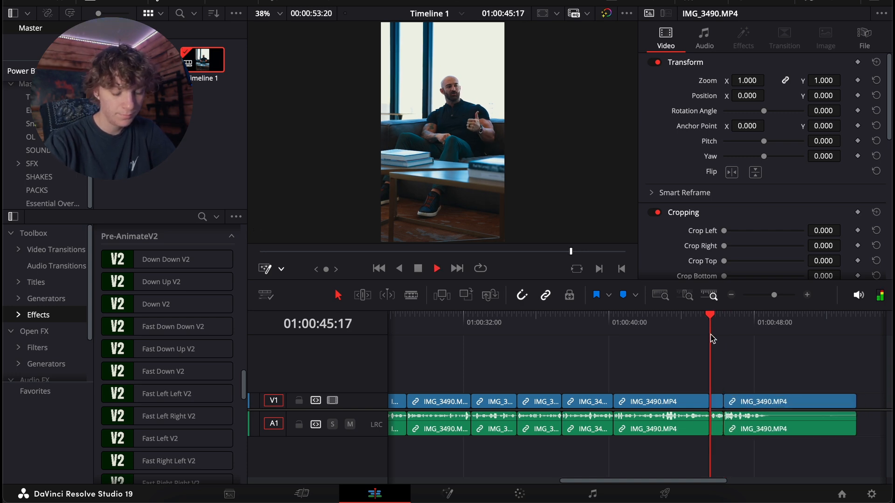
Split the last clip at 01:00:48:24 and remove the leftover footage after it so the timeline ends there
left_click(756, 404)
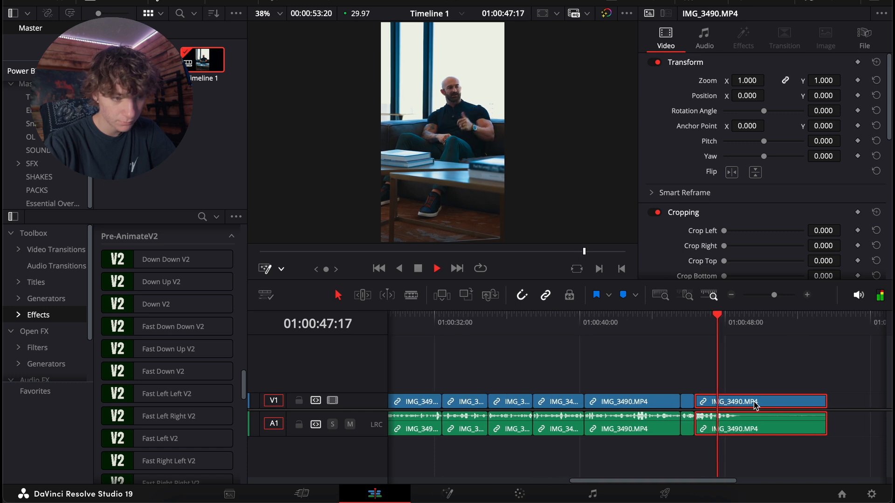
key("space")
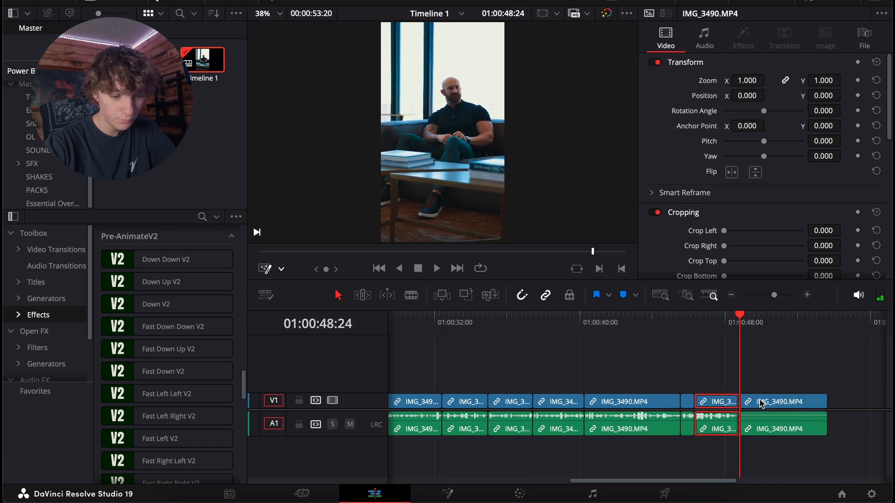
key("ctrl+shift+]")
left_click(731, 296)
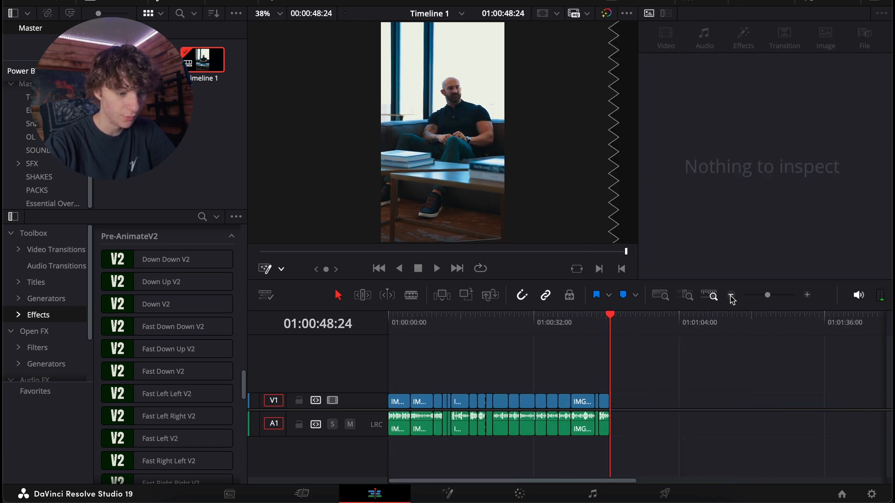
Place the saved HOLD effect at the start of the timeline above the footage and move it up to track V3
key("Home")
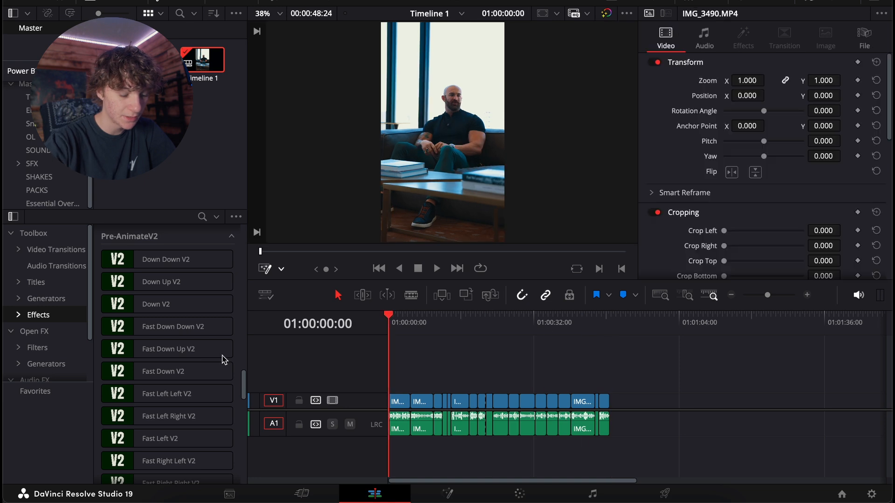
left_click(807, 296)
left_click(27, 110)
left_click_drag(199, 59, 397, 387)
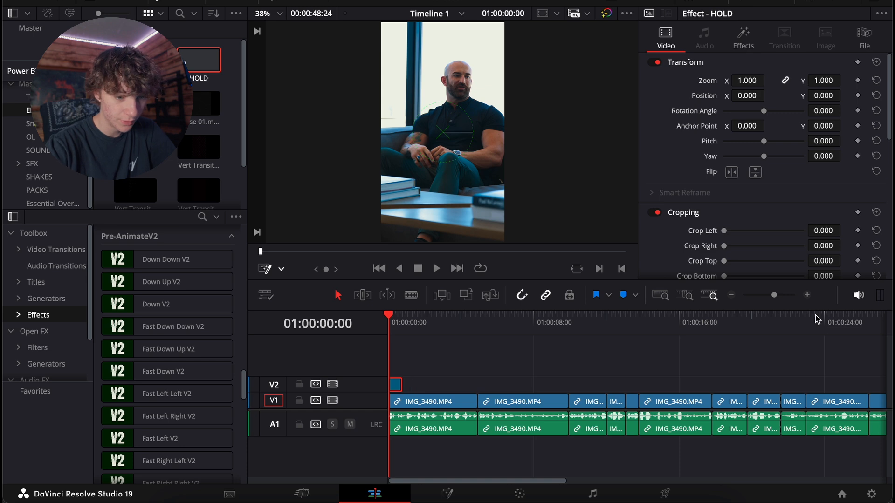
left_click(807, 296)
left_click_drag(403, 390, 403, 373)
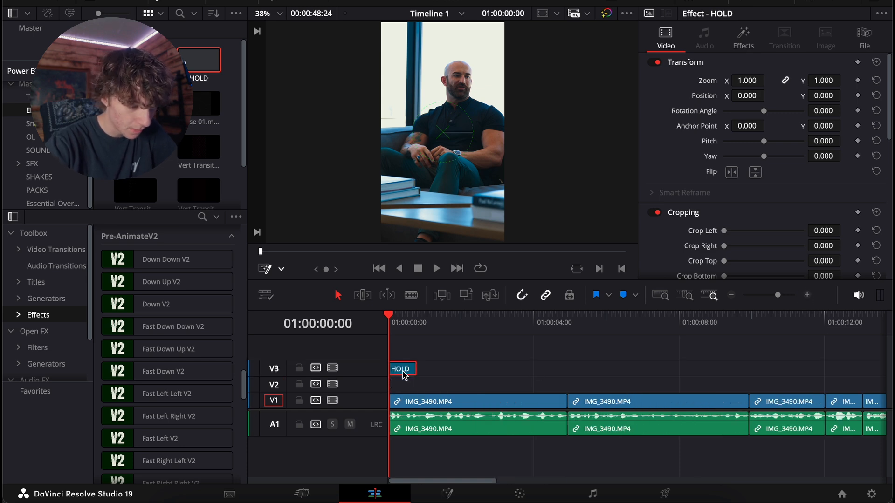
Add a Text+ title on track V2 at the start of the timeline, beneath the HOLD effect
left_click(51, 97)
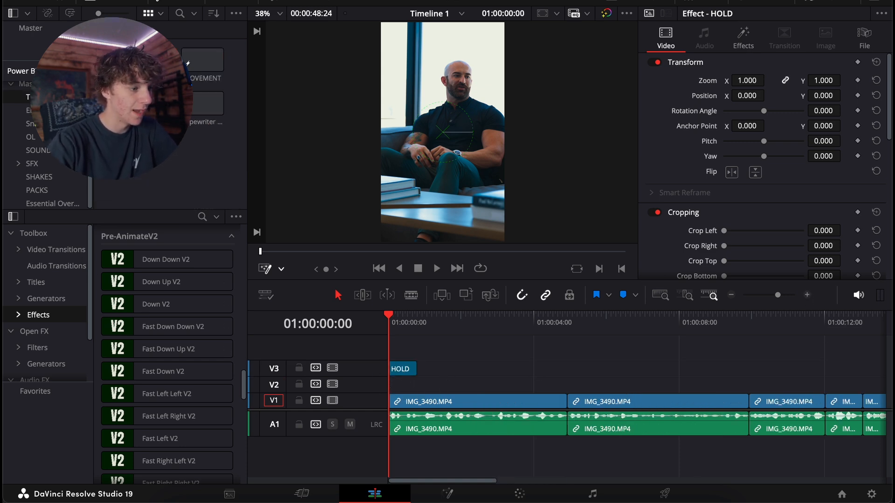
left_click(36, 282)
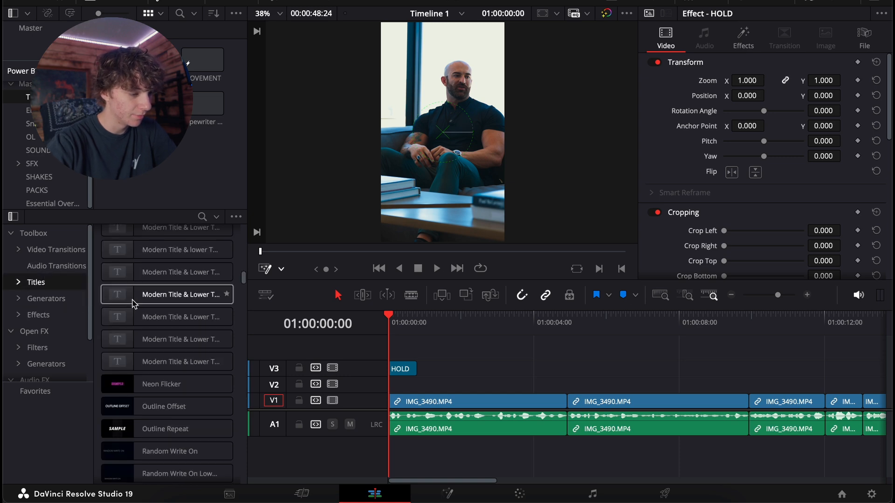
scroll(134, 303, "up", 5)
left_click_drag(150, 368, 380, 388)
left_click(440, 362)
key("space")
Listen to the opening line and replace the title's text with THE BEST WAY / TO ATTRACT / IDEAL CLIENT on three lines
left_click(438, 382)
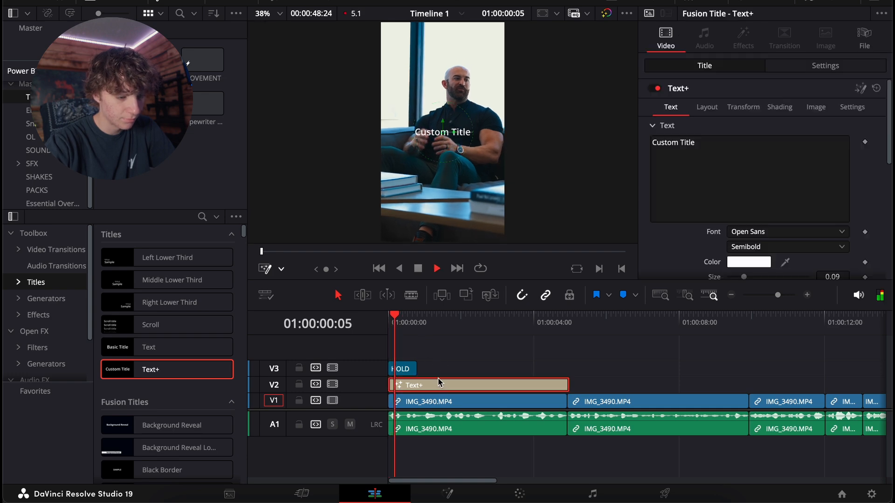
left_click(732, 294)
key("space")
left_click(741, 144)
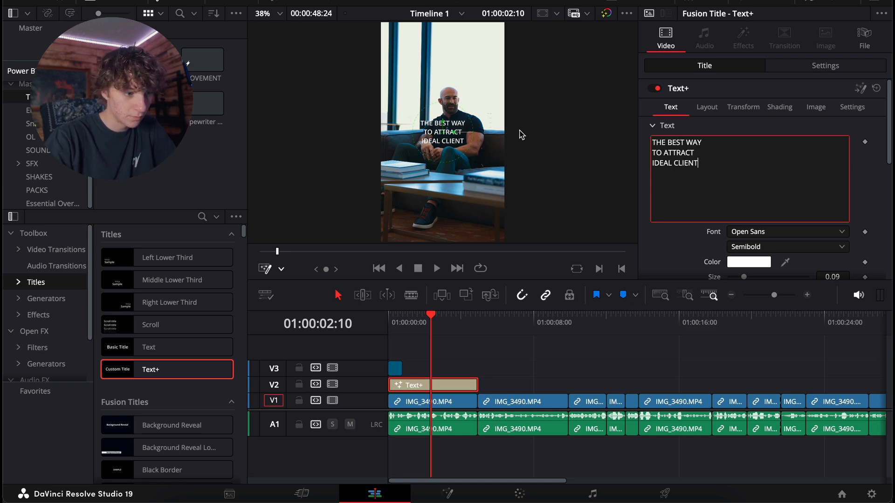
Try the title in the Extenda 40 Hecto font at size 0.2559
left_click_drag(746, 278, 756, 279)
left_click(754, 233)
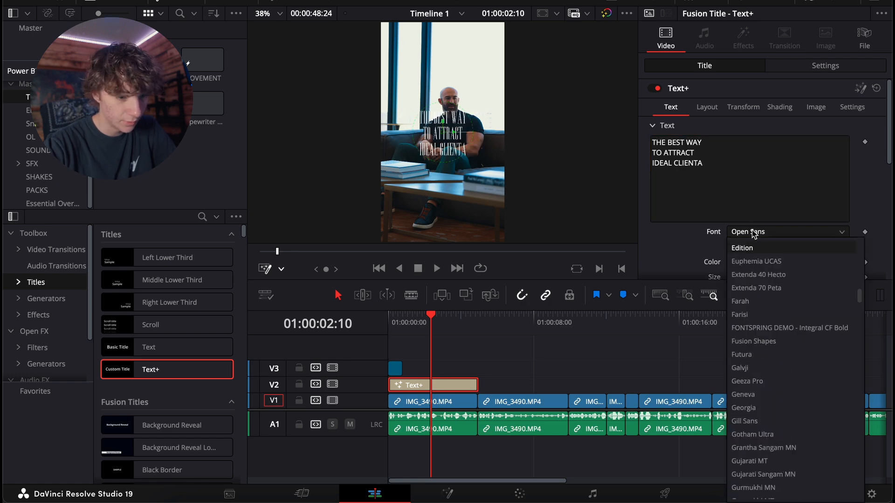
left_click(752, 262)
left_click_drag(757, 277, 772, 279)
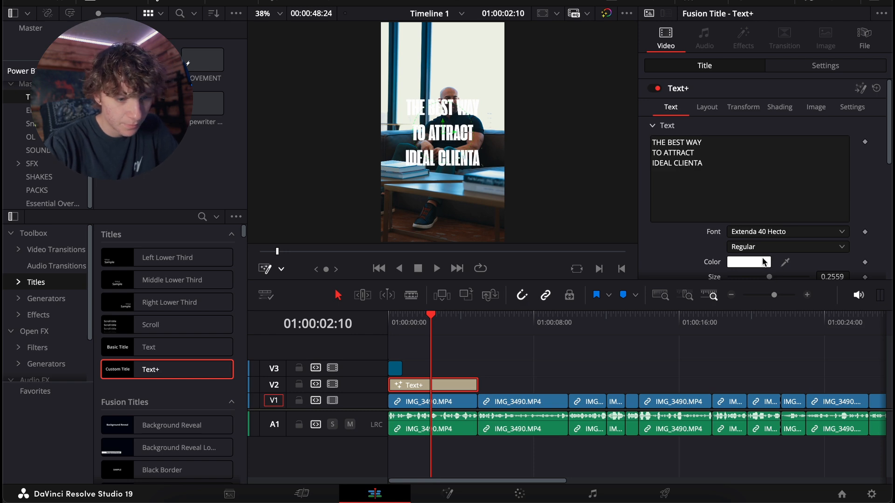
Set the title's font to Gotham Ultra Italic and its size to 0.122
left_click(761, 233)
left_click(746, 394)
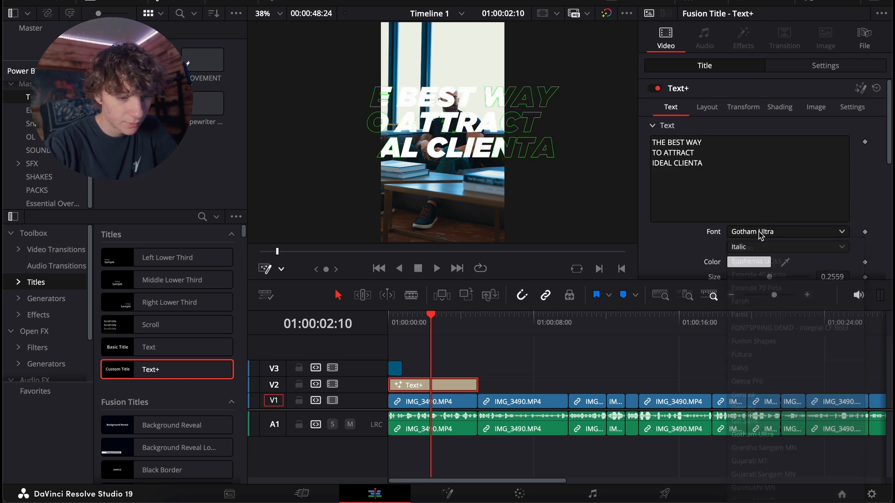
left_click_drag(769, 278, 749, 281)
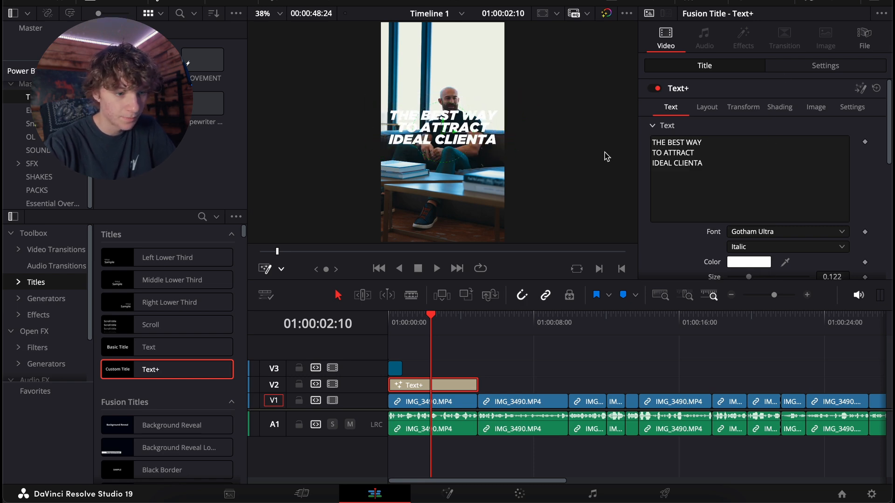
Correct the title's last line to IDEAL CLIENTS and copy the entire title text
left_click(725, 176)
left_click_drag(703, 164, 695, 166)
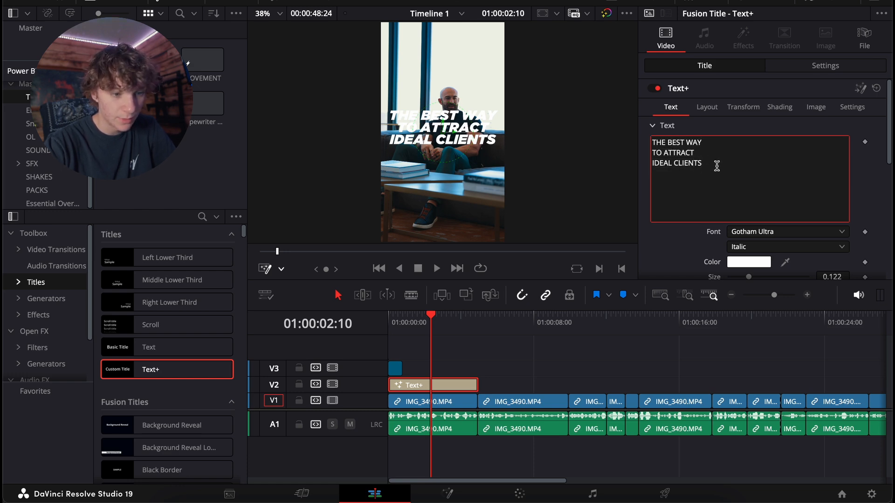
key("ctrl+a")
key("ctrl+c")
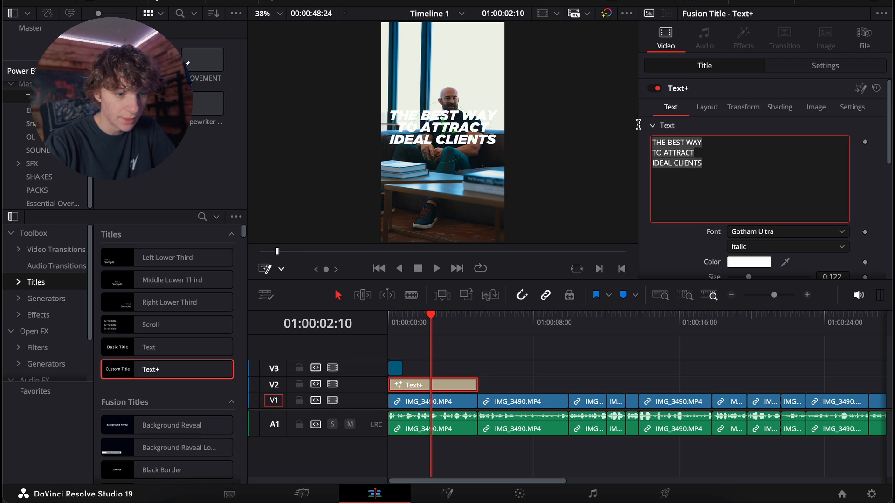
Replace the title clip on V2 with the YOUTUBE title preset and paste the copied three-line text into it
left_click(456, 388)
key("Delete")
key("ctrl+z")
left_click_drag(462, 385, 373, 383)
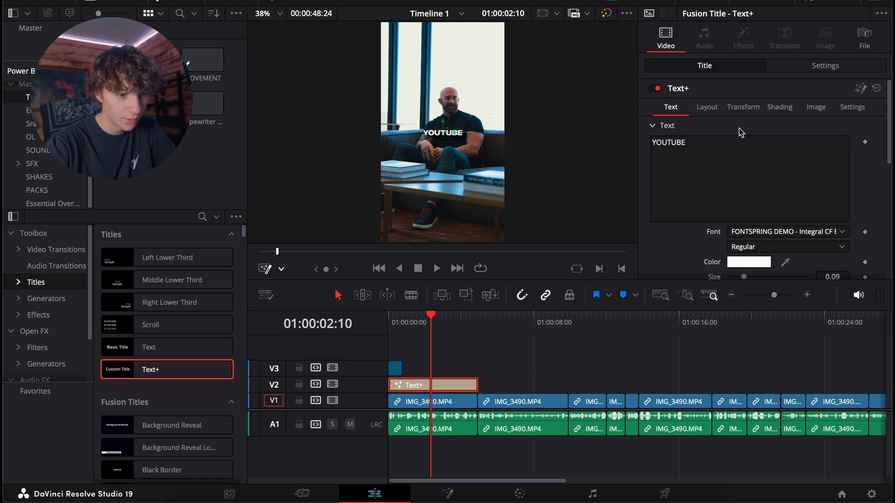
left_click(749, 147)
key("ctrl+a")
key("ctrl+v")
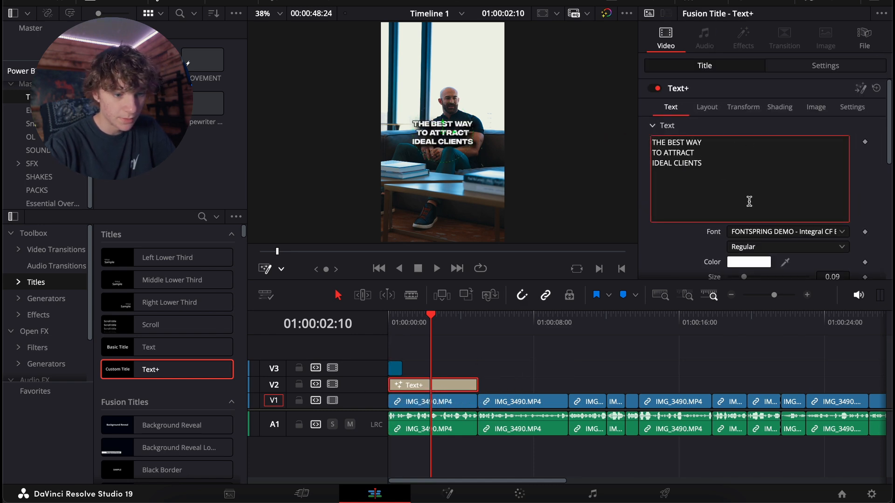
Set the new title's font to Gotham Ultra Italic, its size to 0.122 and its layout center Y to 0.351
left_click(767, 232)
scroll(767, 327, "down", 5)
left_click(767, 236)
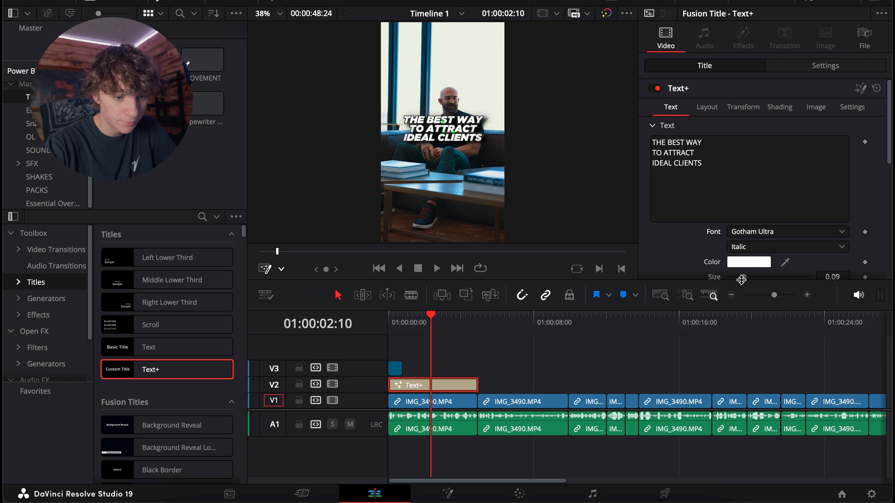
left_click_drag(748, 280, 750, 278)
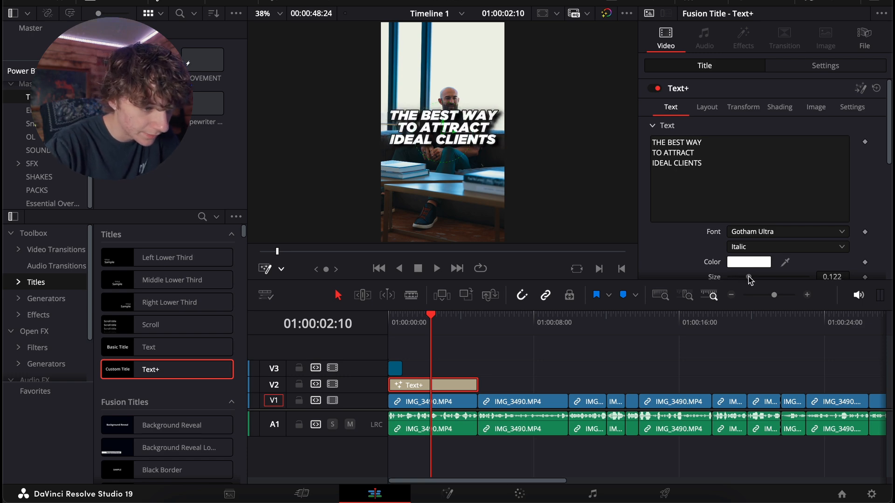
left_click(707, 107)
left_click_drag(840, 156, 844, 158)
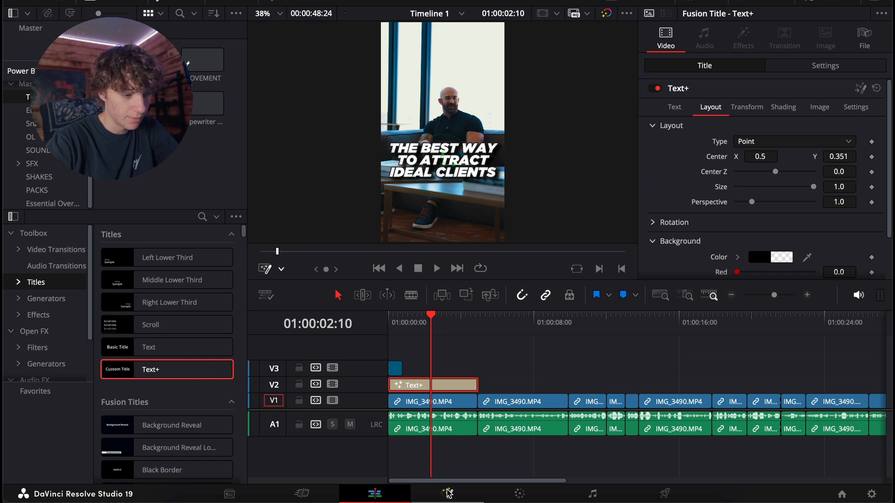
Convert the title on V2 into a new compound clip with the suggested name
left_click(41, 315)
right_click(422, 390)
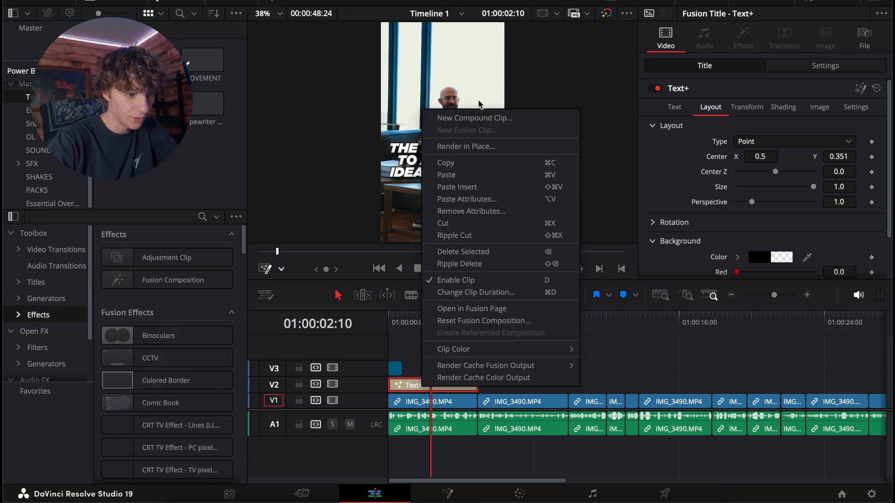
left_click(474, 118)
left_click(529, 294)
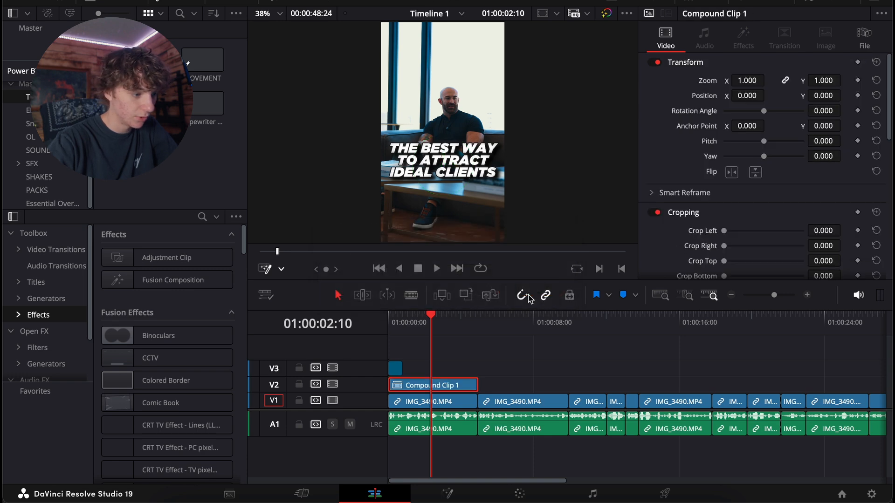
Apply the Right Left V2 effect to the title's compound clip and play its movement from the start
scroll(147, 383, "down", 10)
scroll(147, 381, "down", 8)
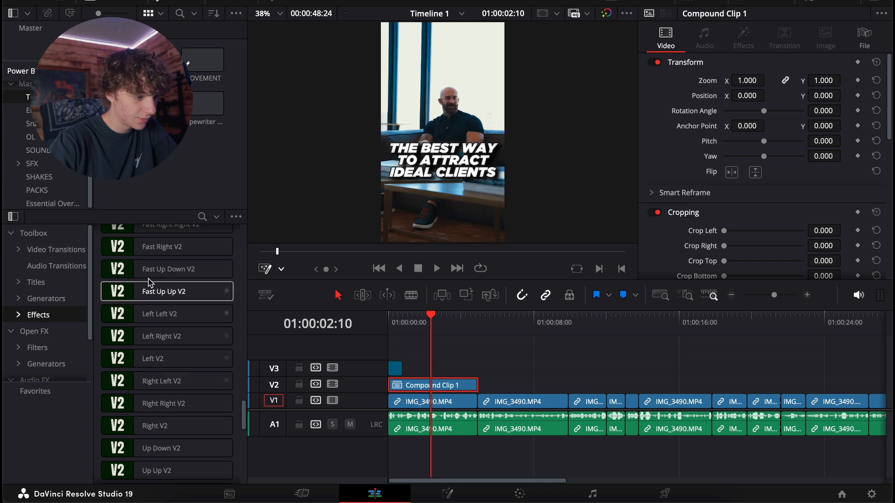
left_click_drag(153, 381, 425, 385)
key("Home")
key("space")
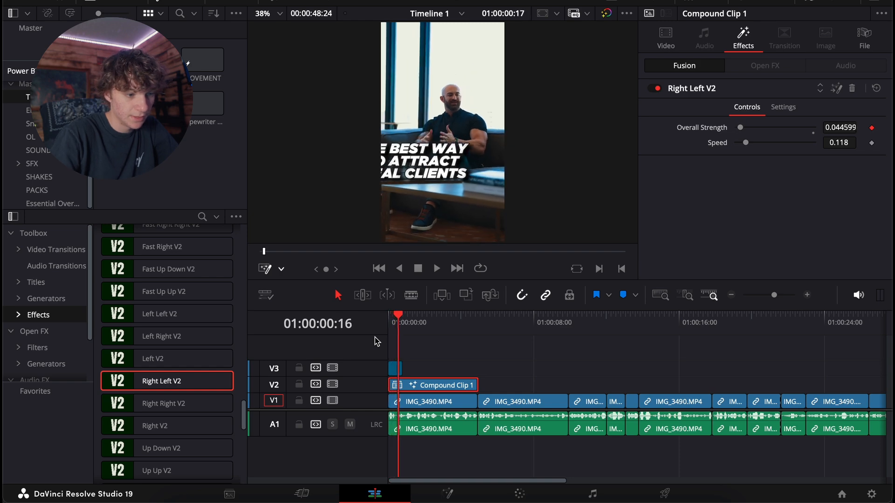
key("space")
left_click_drag(464, 325, 465, 325)
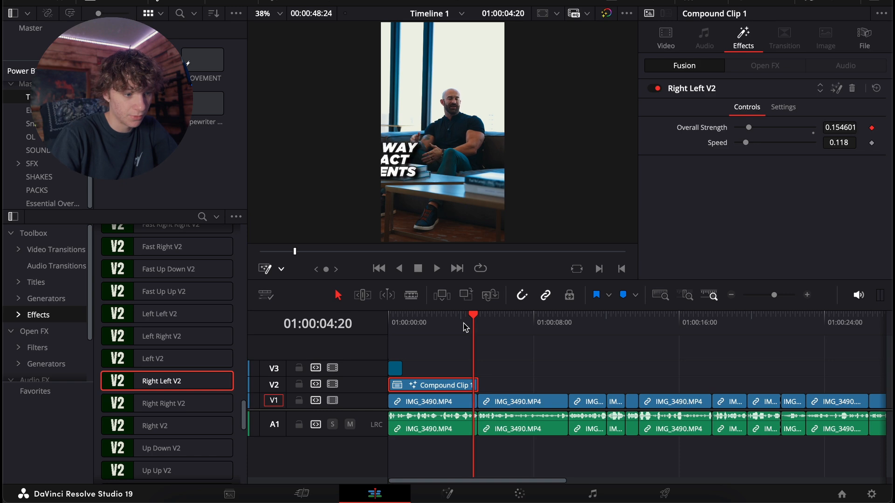
Nest the animated title into another new compound clip, keeping the suggested name, with the playhead at 01:00:02:20
left_click(436, 322)
right_click(437, 386)
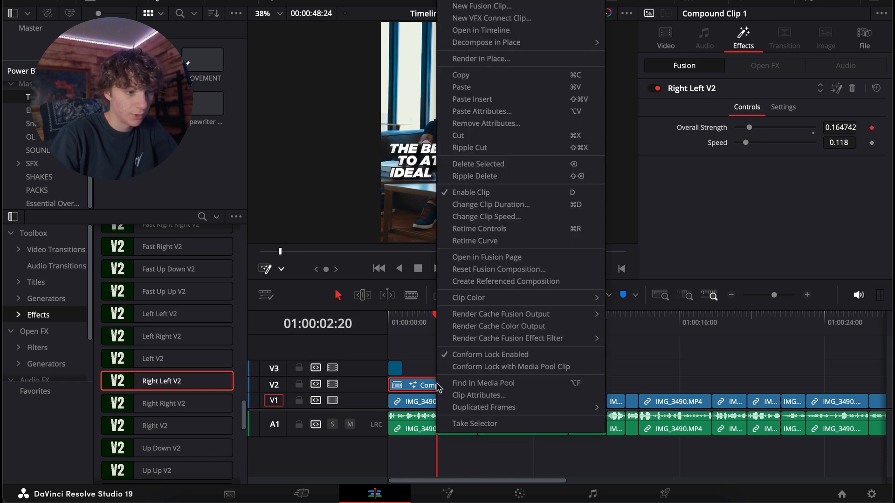
left_click(482, 6)
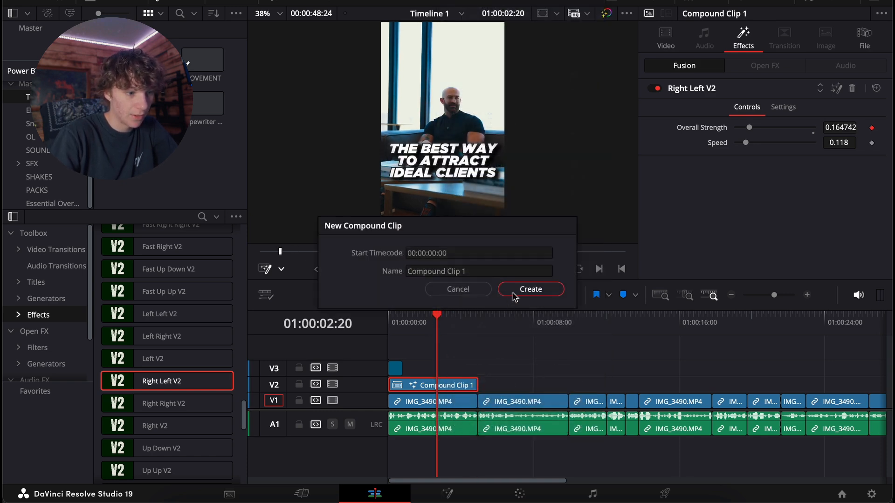
left_click(515, 293)
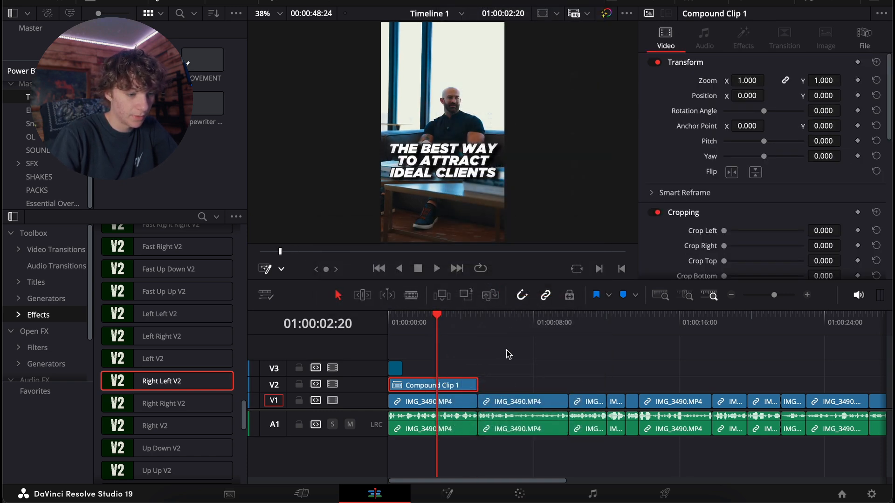
In the compound clip's Fusion composition, add a Glow node after MediaIn1 and set Glow Size to 31.5
left_click(445, 493)
key("shift+space")
type("glow")
key("Return")
left_click_drag(751, 153, 761, 153)
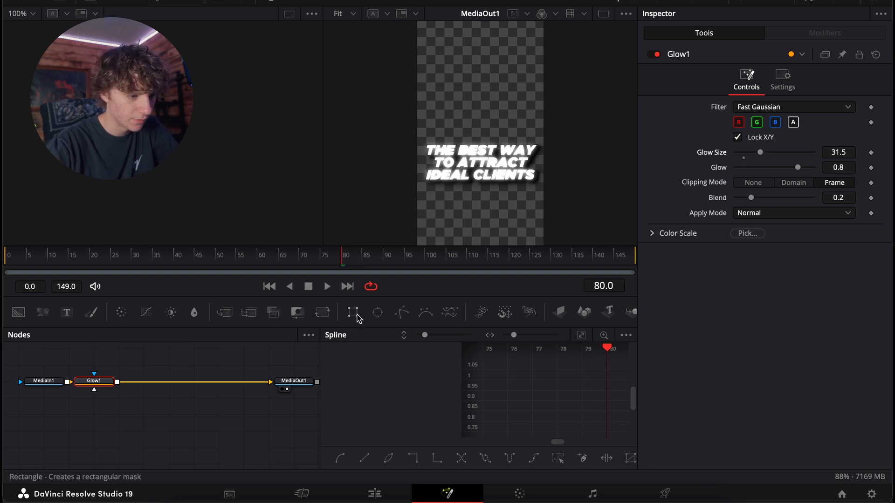
Mask the glow at frame 40 with a thin rectangle about 0.116 wide and 0.484 high, center Y 0.377, angle -31.5
left_click(353, 311)
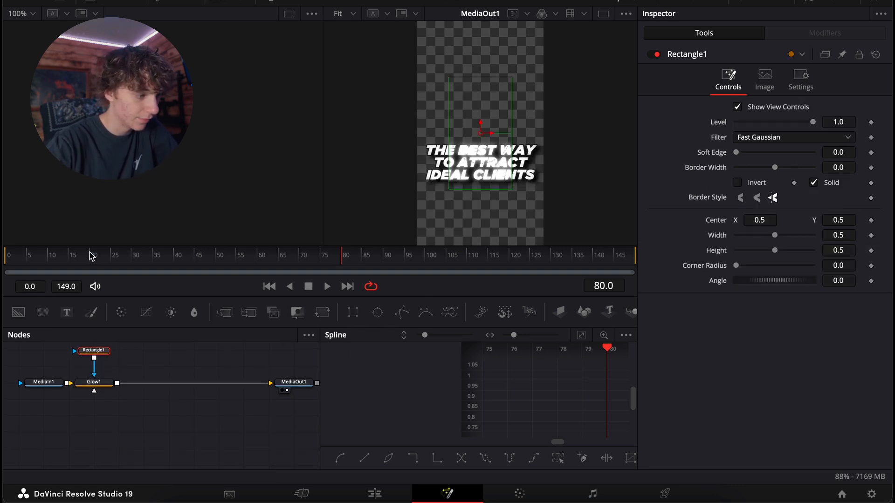
left_click(9, 255)
left_click(33, 256)
left_click_drag(36, 255, 177, 266)
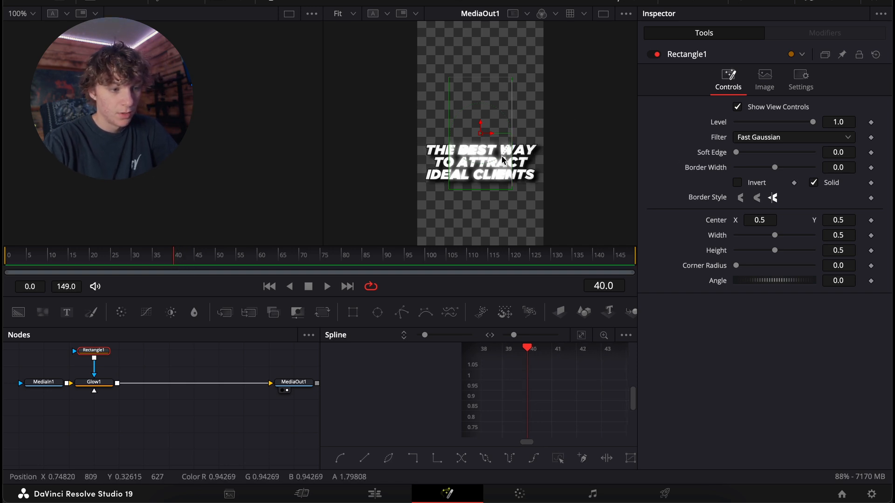
left_click_drag(510, 81, 488, 83)
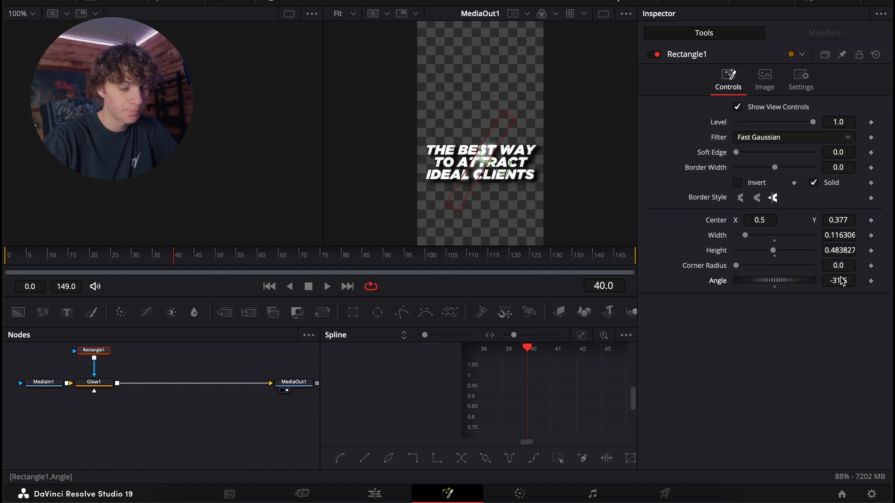
Keyframe the mask's center from about X 0.049, Y 0.490 at frame 40 to X 0.960, Y 0.277 at frame 75, and play it
left_click_drag(482, 164, 425, 136)
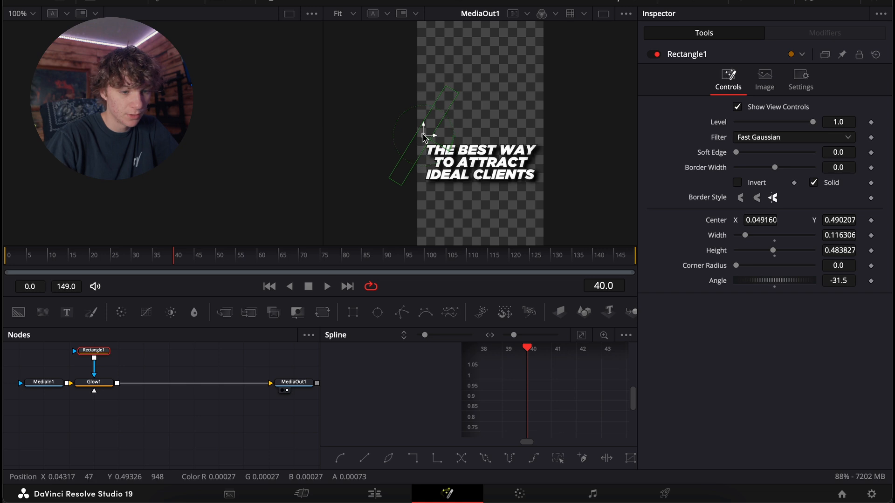
left_click(872, 220)
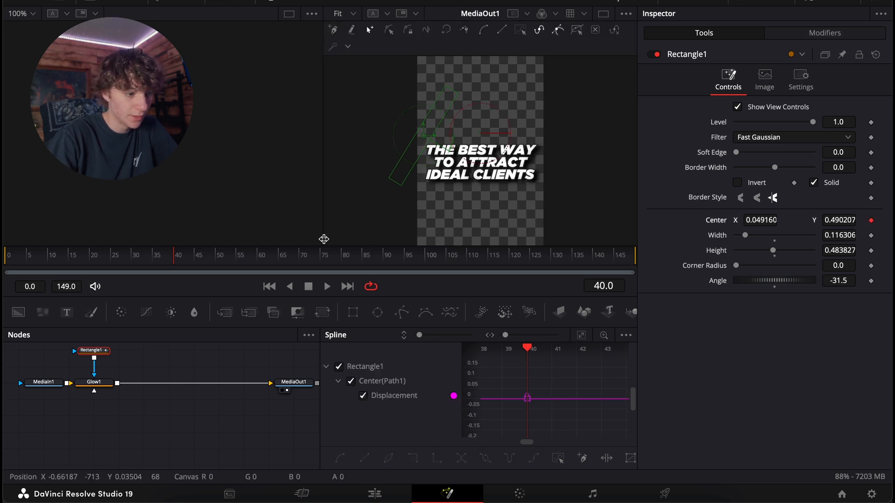
left_click(320, 261)
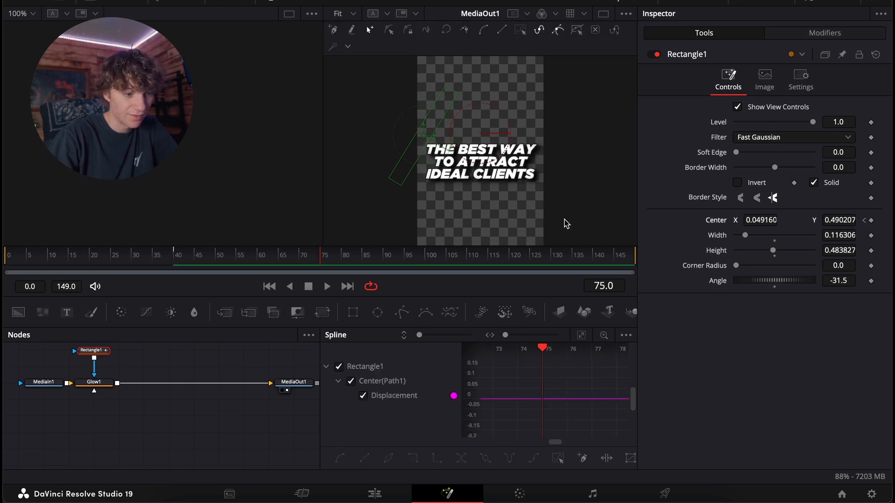
left_click_drag(425, 138, 494, 187)
left_click(265, 258)
left_click(158, 257)
key("space")
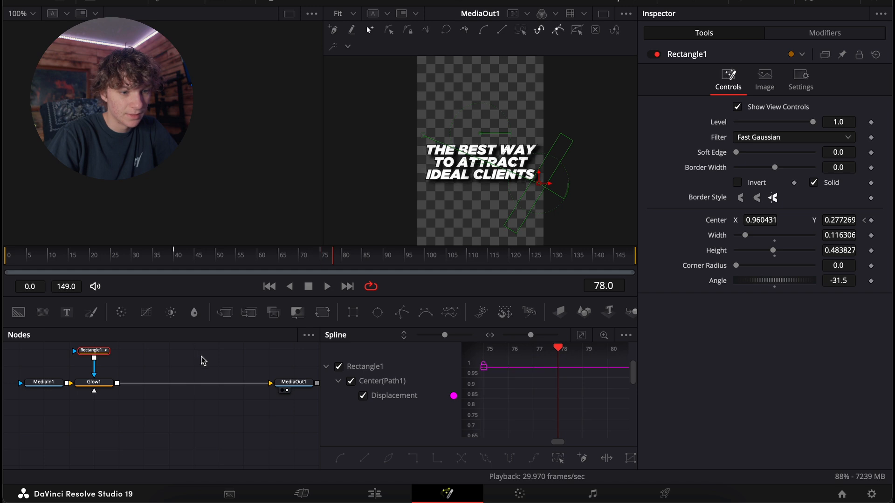
Smooth the mask's Displacement spline into an ease between both keyframes and play the sweep
left_click(583, 336)
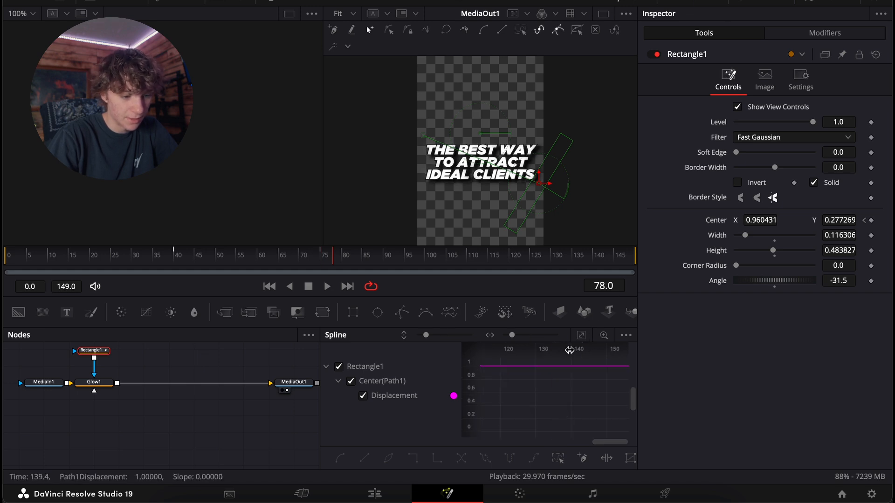
left_click(583, 337)
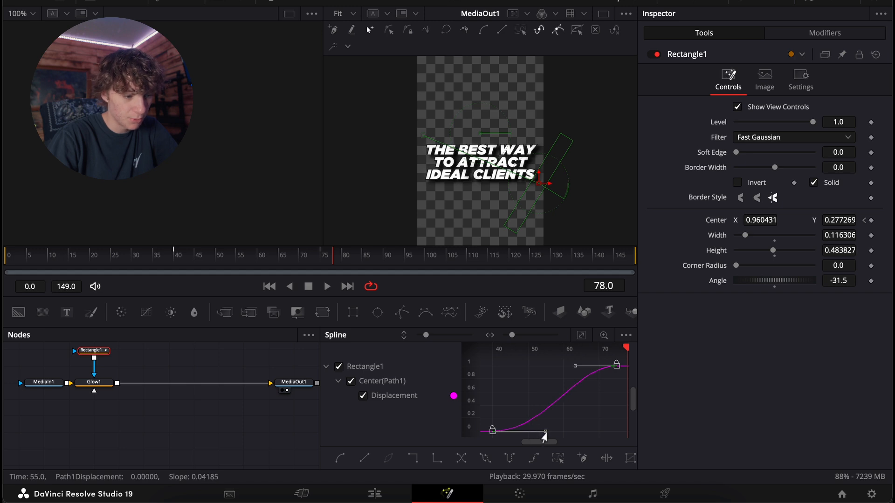
left_click_drag(343, 260, 176, 264)
key("space")
key("space")
Soften the rectangle mask's edge to 0.0756 and scrub through the glow sweep
left_click(244, 264)
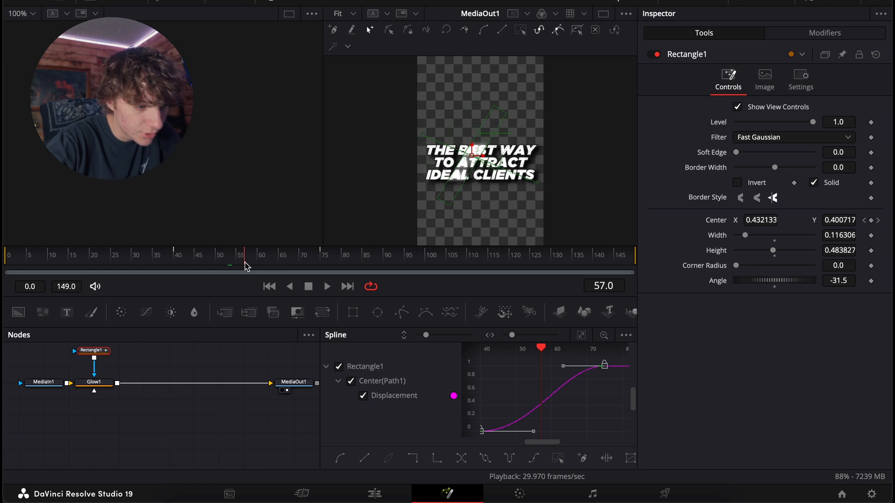
left_click_drag(738, 156, 741, 153)
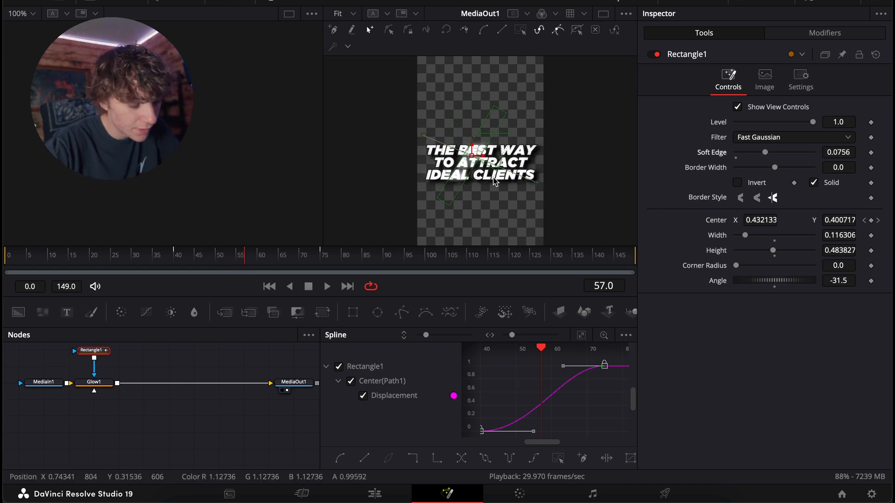
left_click(196, 367)
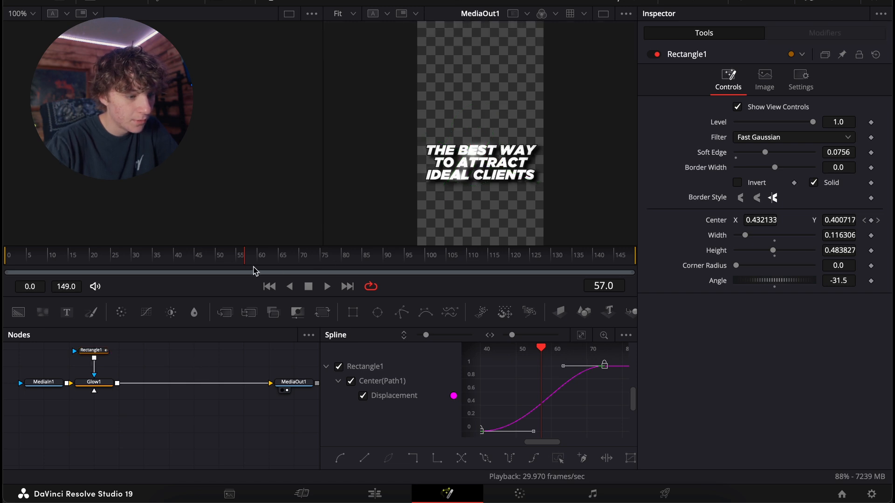
left_click_drag(255, 271, 362, 280)
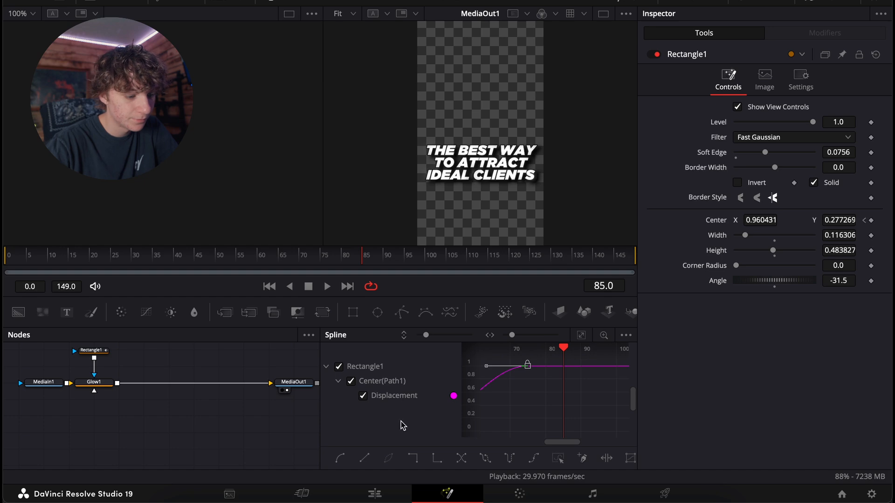
Return to the Edit page and play and step through the opening to review the title's glow sweep and exit
left_click(385, 491)
left_click_drag(449, 327, 406, 326)
key("space")
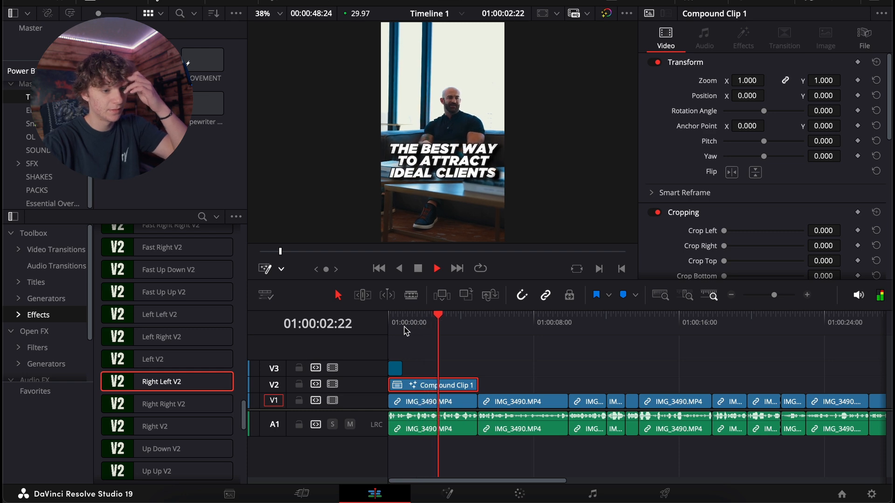
key("space")
key("Right")
key("Right")
key("Right")
key("Right")
key("Right")
key("Right")
key("Right")
key("Right")
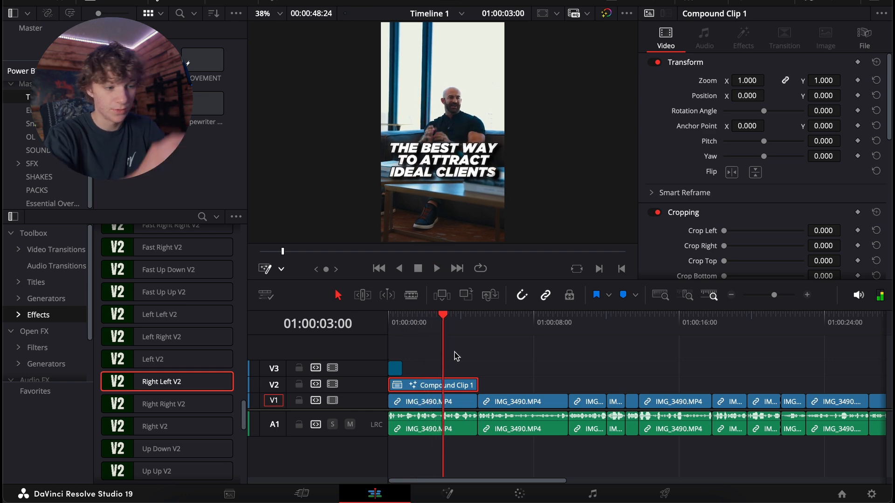
right_click(450, 385)
left_click(432, 380)
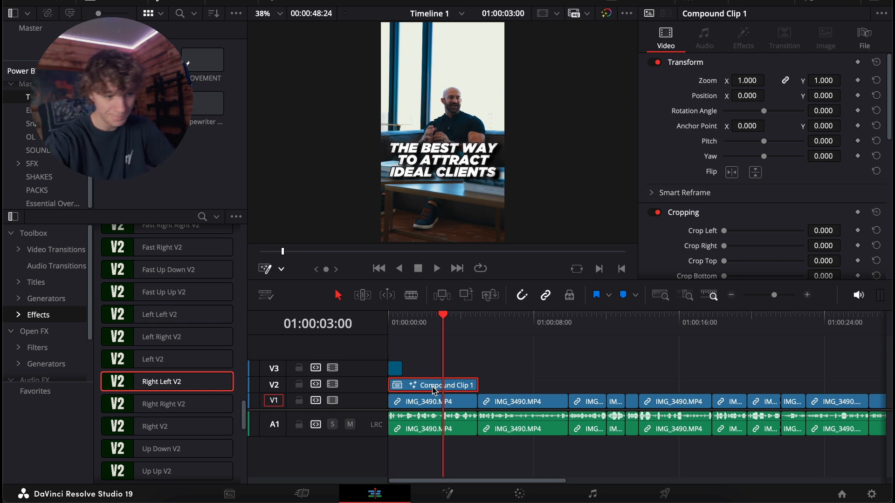
key("space")
left_click(486, 365)
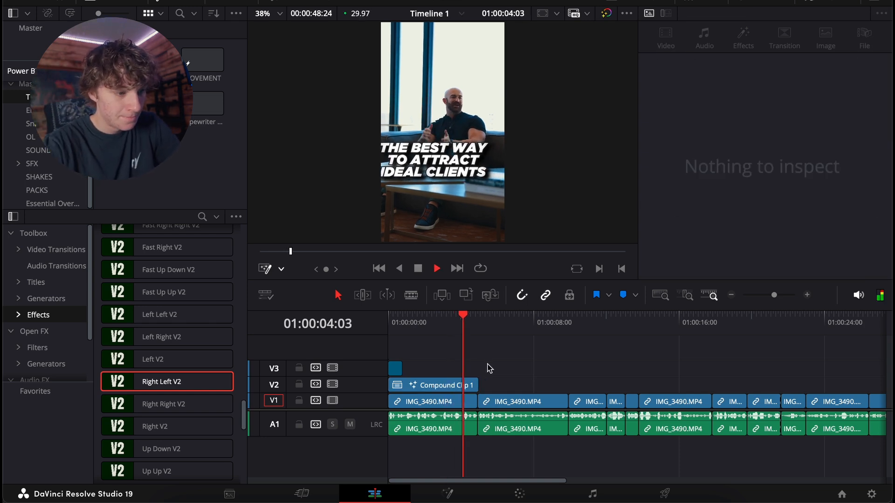
Place the MAGIC ZOOM effect from the Power Bin on V3, starting at 01:00:04:13 near the first cut
key("ctrl+equal")
left_click(28, 111)
left_click_drag(135, 145, 572, 373)
mouse_move(550, 320)
left_mouse_down()
mouse_move(560, 321)
mouse_move(550, 322)
left_mouse_up()
Add Vert Transition 1.mov on V4 and position it across the first cut between the IMG_3490.MP4 clips
left_click_drag(207, 146, 573, 352)
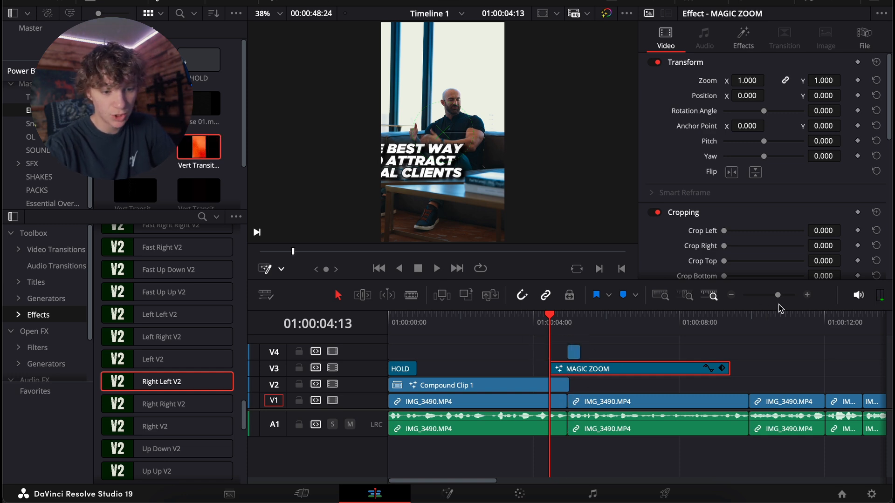
left_click(809, 296)
left_click_drag(731, 352, 708, 356)
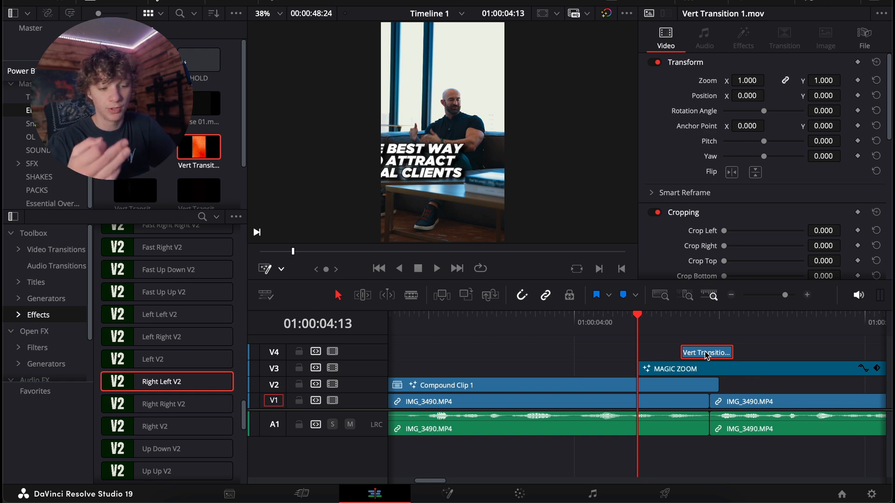
Set the composite mode of Vert Transition 1.mov on V4 to Screen so it blends over the cut
left_click(699, 317)
scroll(771, 182, "down", 7)
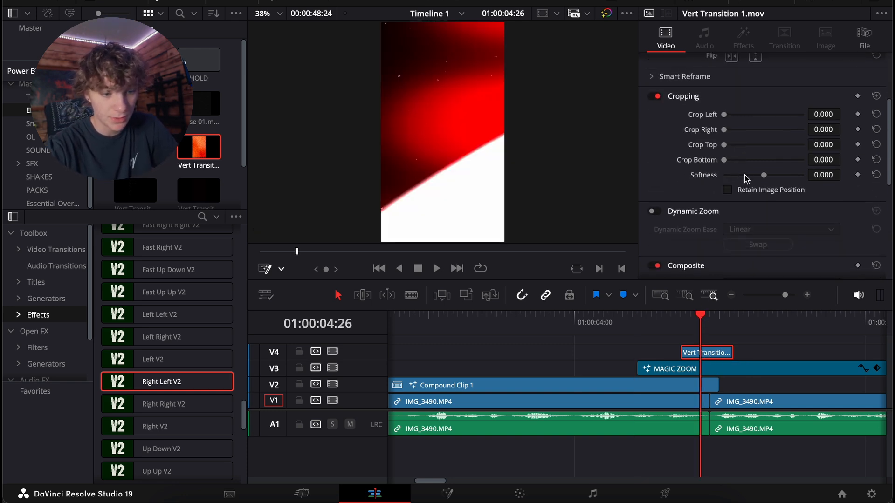
left_click(773, 181)
scroll(755, 210, "down", 6)
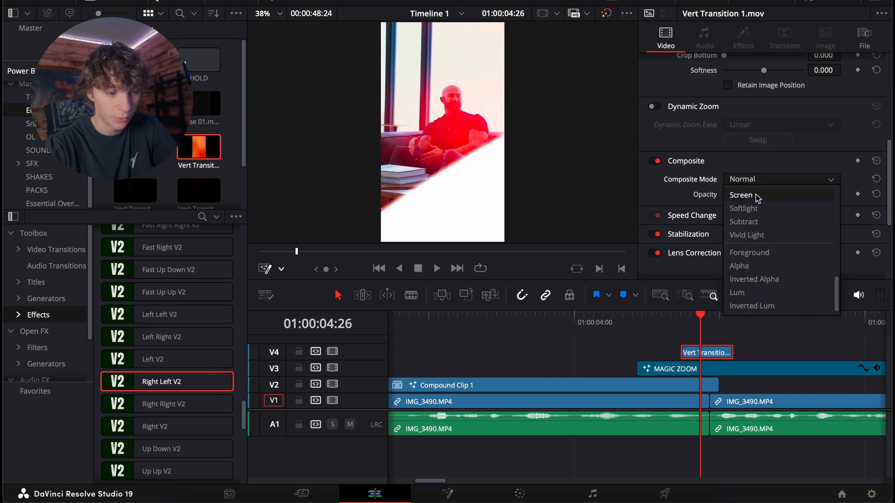
left_click(746, 194)
Add the RH-CAMERA4.wav sound effect from the SFX Power Bin on A2 beneath the Vert Transition 1.mov clip
left_click(29, 163)
scroll(196, 154, "down", 3)
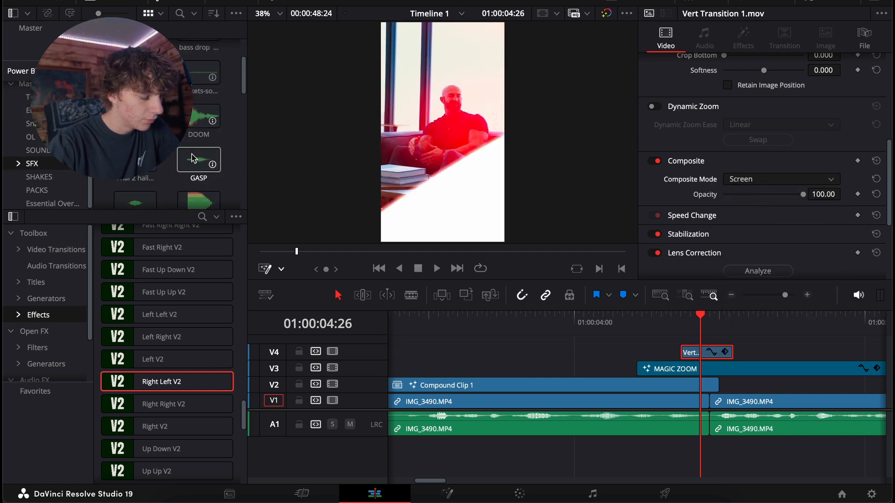
left_click_drag(203, 127, 655, 462)
left_click(808, 295)
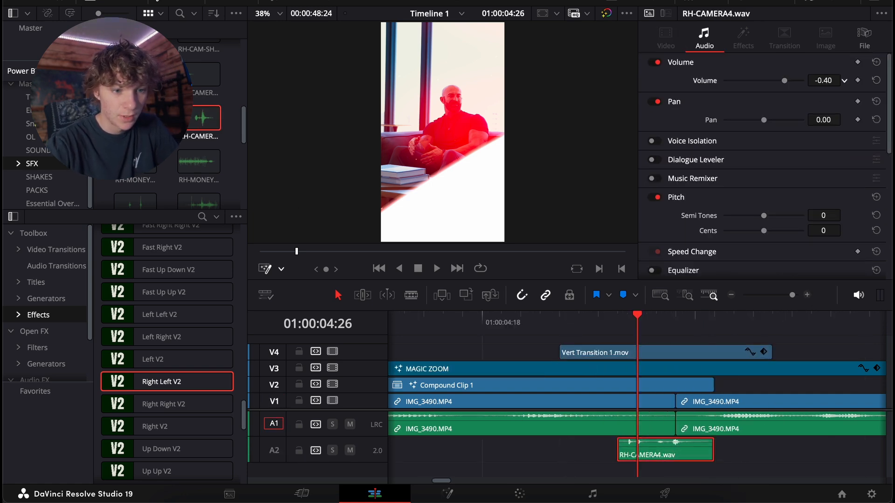
Lower the volume of RH-CAMERA4.wav to -18.80 and change track A2 to Mono
left_click_drag(844, 80, 642, 201)
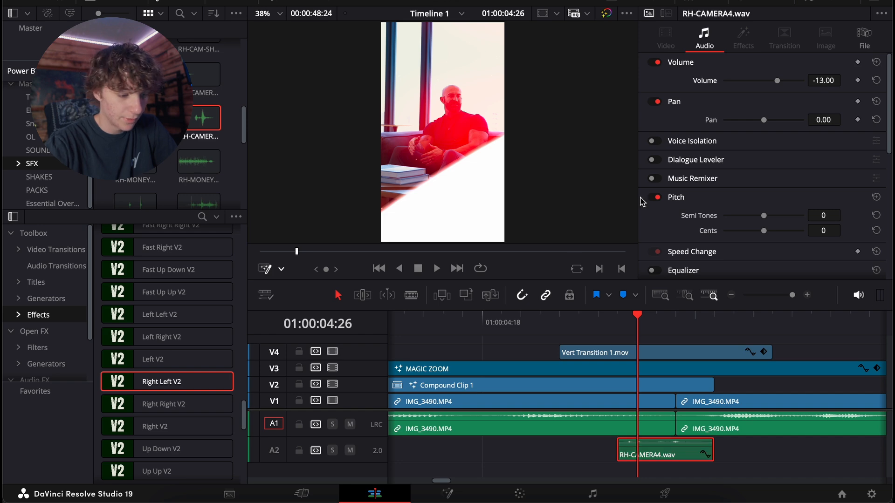
right_click(377, 456)
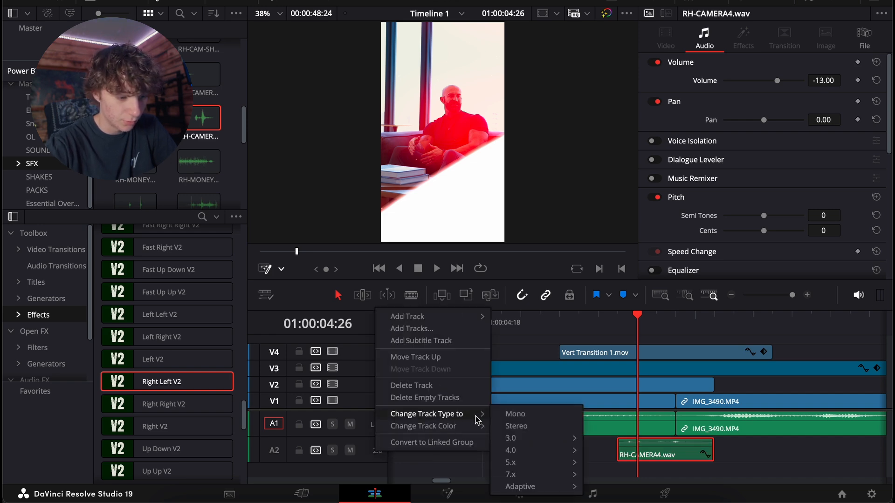
left_click(513, 415)
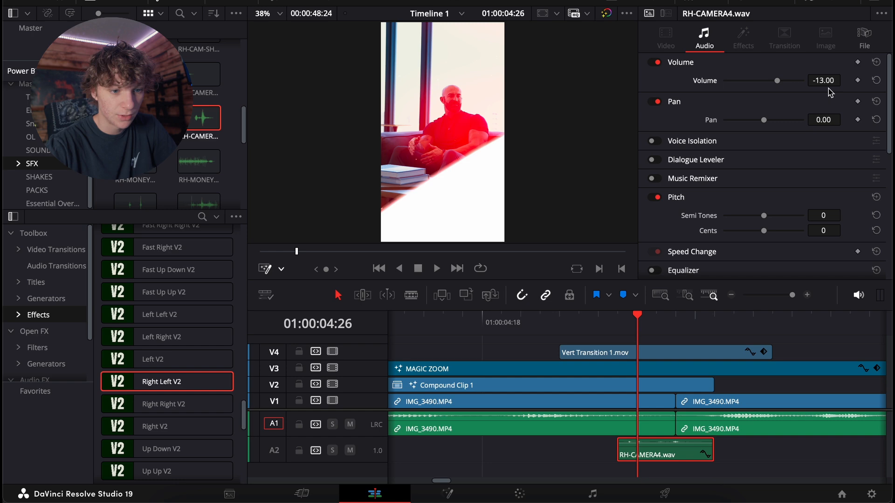
left_click(541, 326)
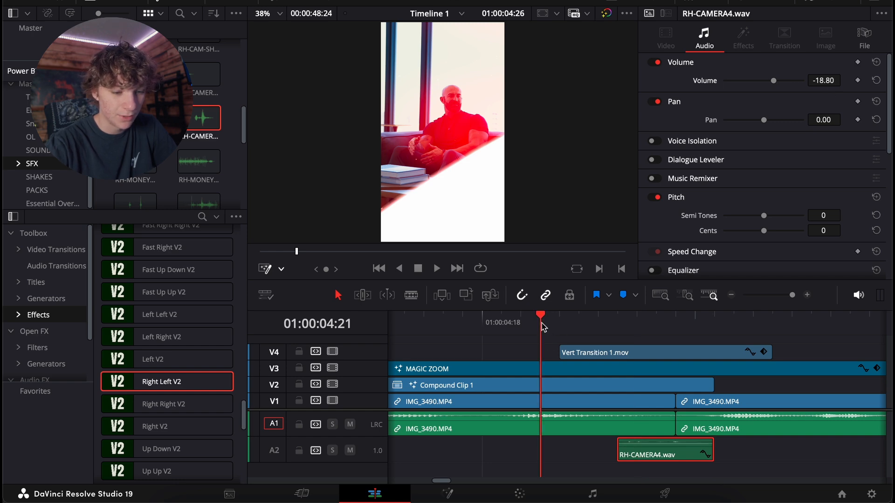
key("space")
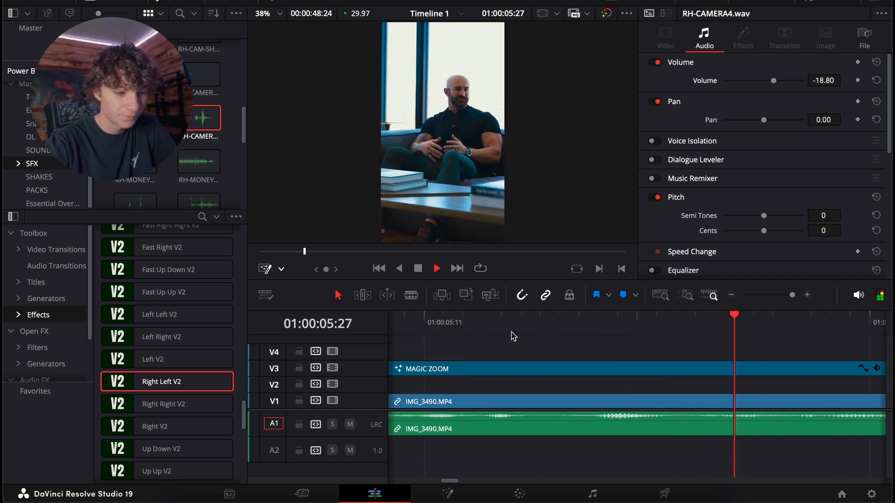
Duplicate the MAGIC ZOOM effect onto V2 at the cut near 01:00:12
left_click(732, 295)
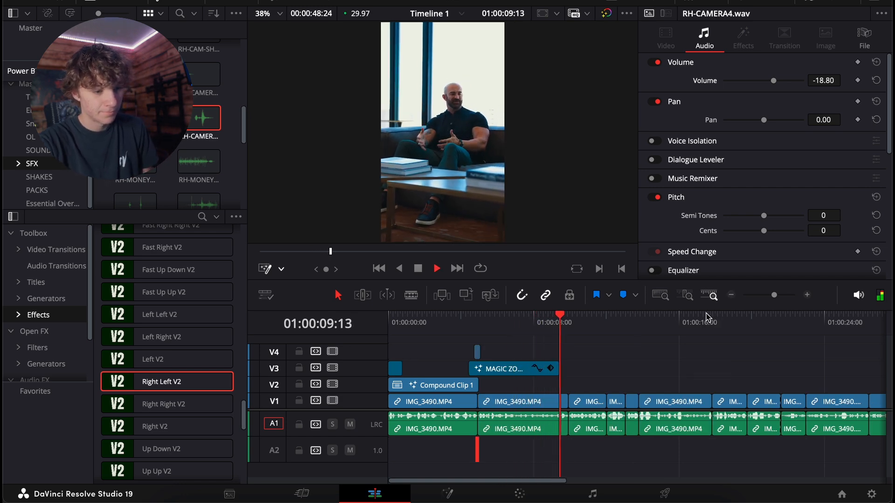
left_click(732, 295)
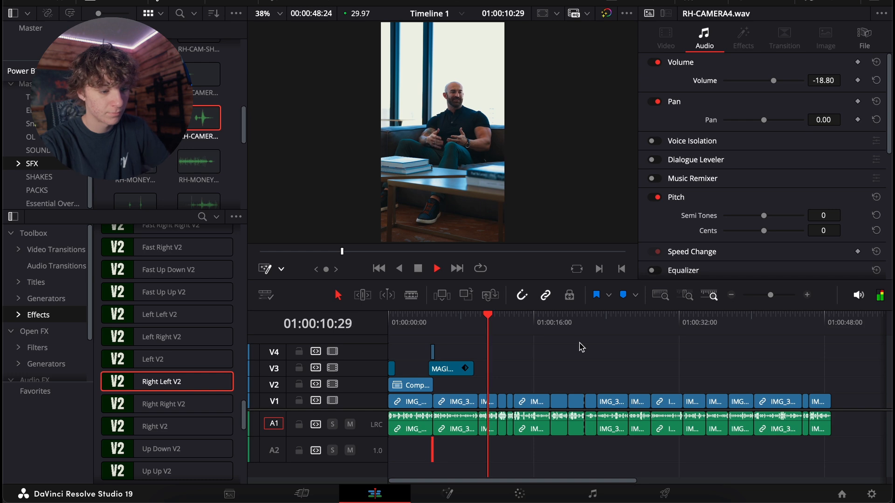
left_click(461, 368)
key("ctrl+v")
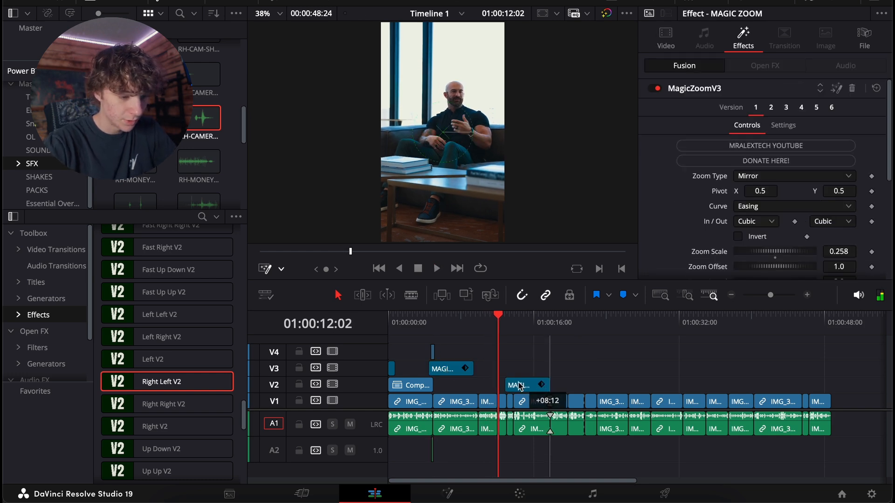
key("space")
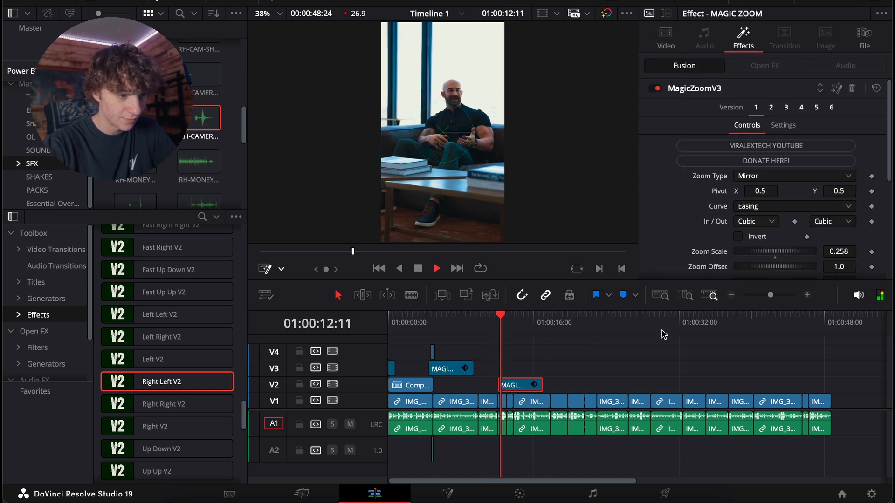
Duplicate the MAGIC ZOOM effect onto V3, starting at about 01:00:18
left_click(807, 294)
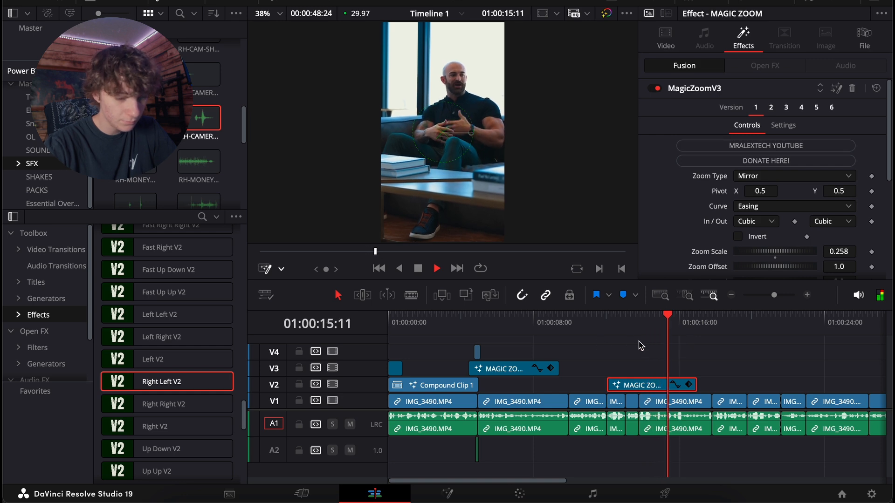
key("ctrl+minus")
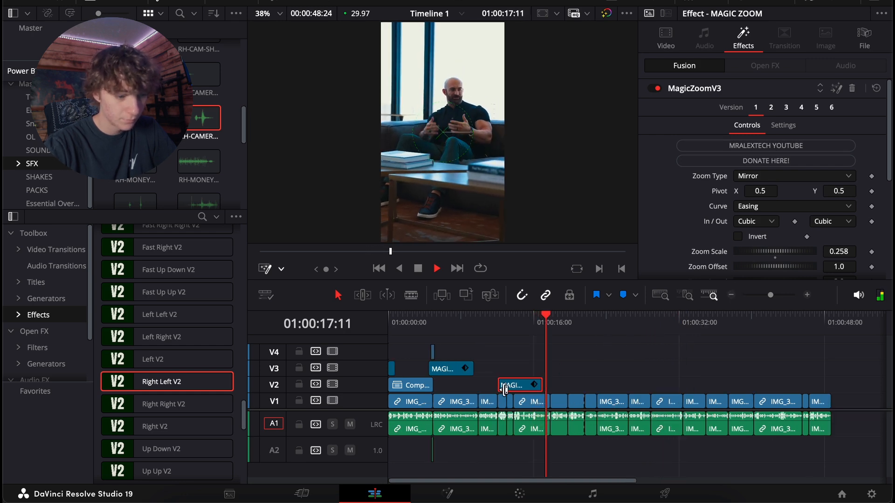
left_click_drag(519, 390, 577, 372)
key("space")
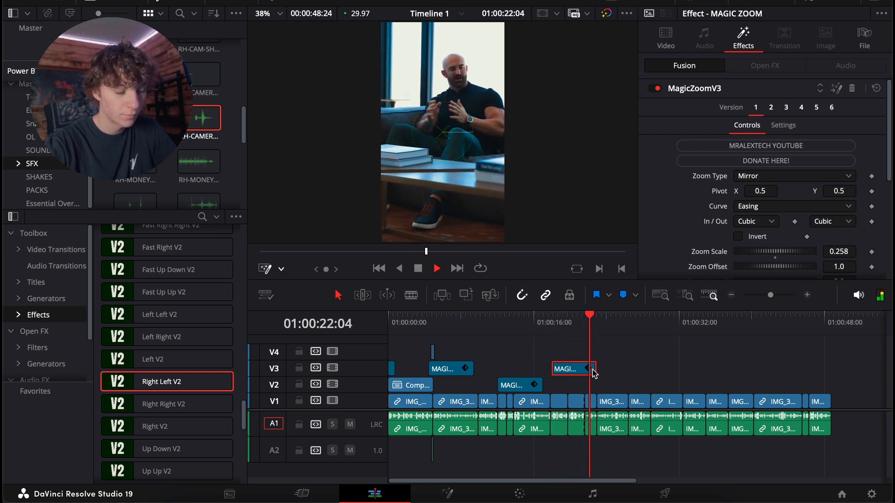
Duplicate the MAGIC ZOOM effect onto V2, starting at the cut near 01:00:26
left_click_drag(573, 369, 641, 394)
key("space")
key("space")
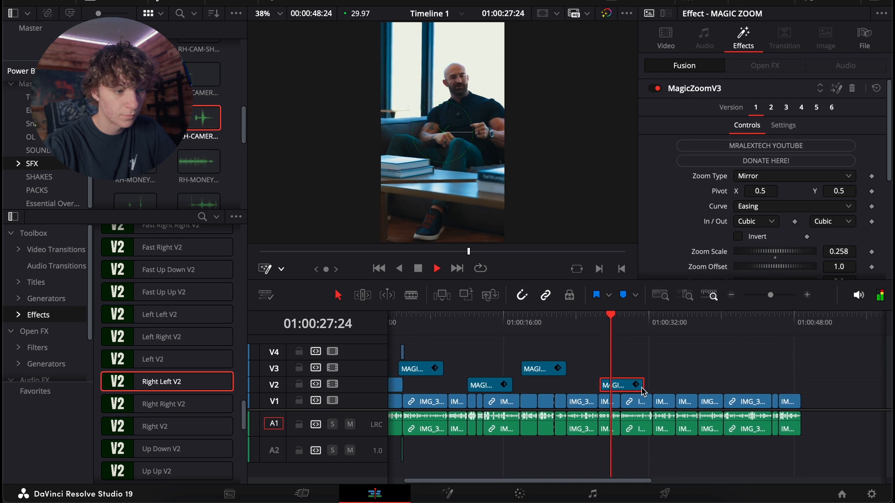
Place another MAGIC ZOOM copy on V2 from about 01:00:34 and stretch it to the cut near 01:00:45
scroll(641, 387, "right", 2)
left_click(639, 372)
left_click_drag(601, 385, 738, 379)
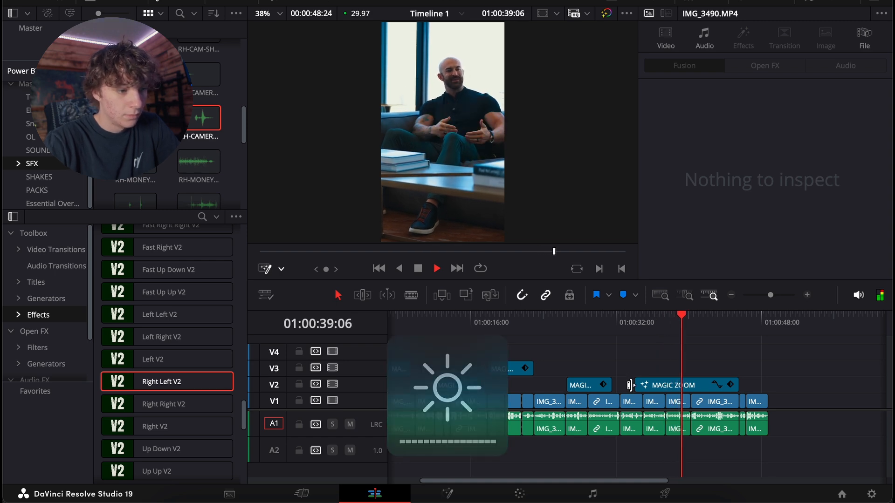
scroll(603, 391, "up", 1)
left_click(807, 295)
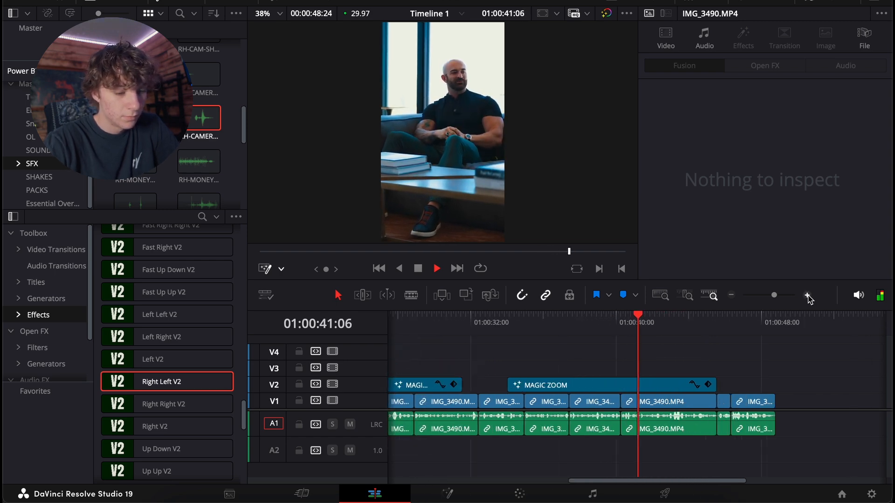
left_click(731, 295)
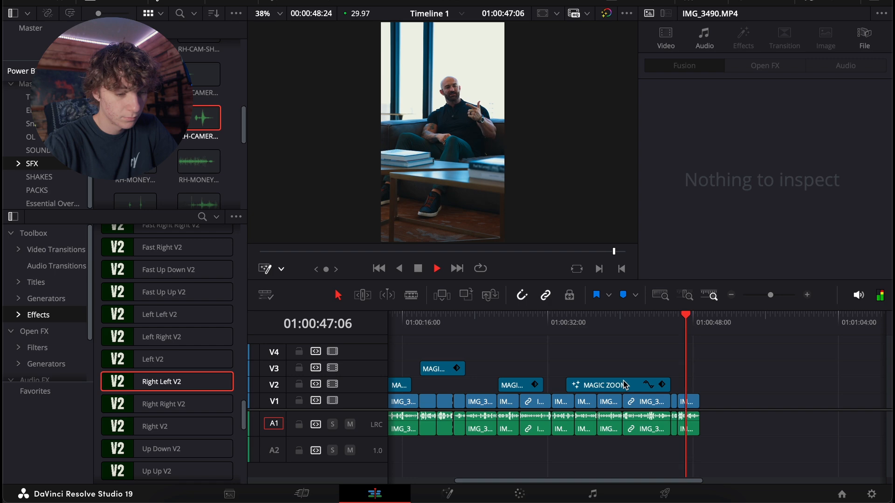
Replay the opening and create subtitles from the audio with the Subtitle Default preset, maximum 8 characters per line, Single lines and 0-frame gaps
left_click(731, 295)
key("Home")
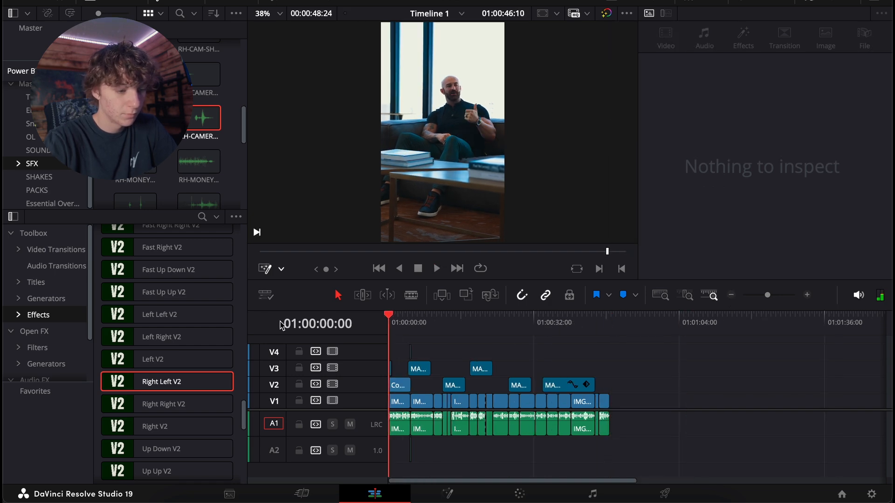
left_click(807, 295)
left_click(806, 295)
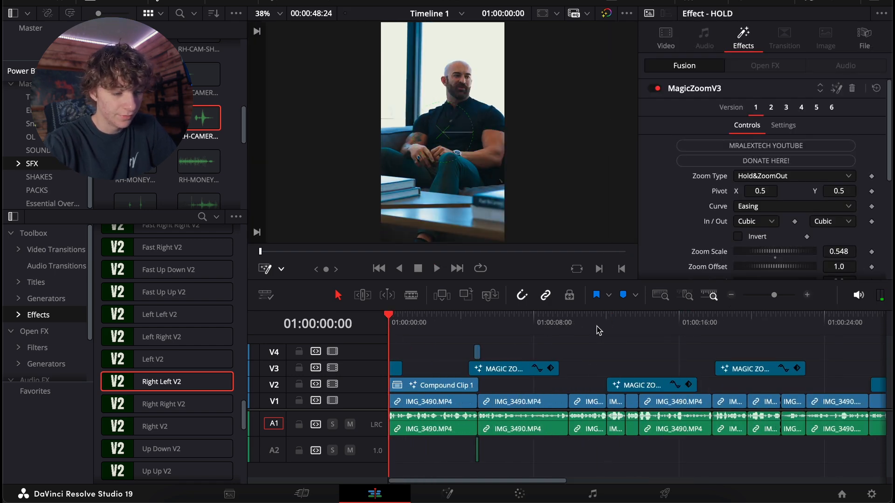
left_click(807, 295)
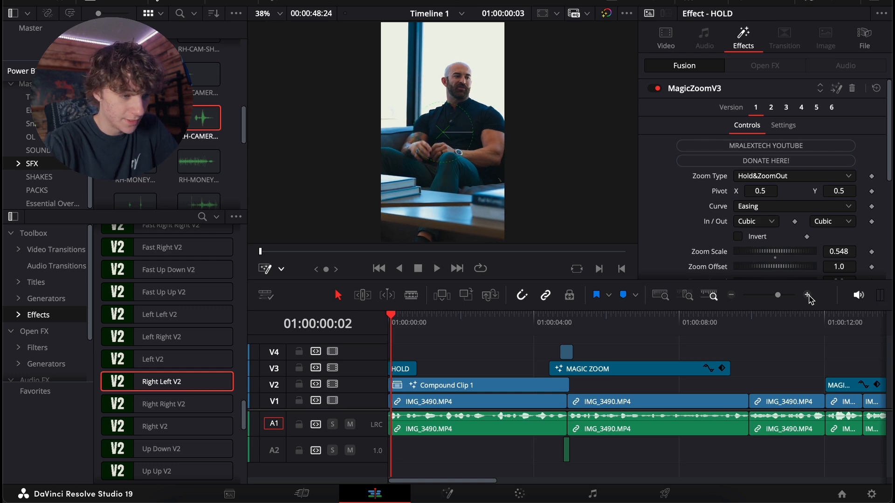
key("space")
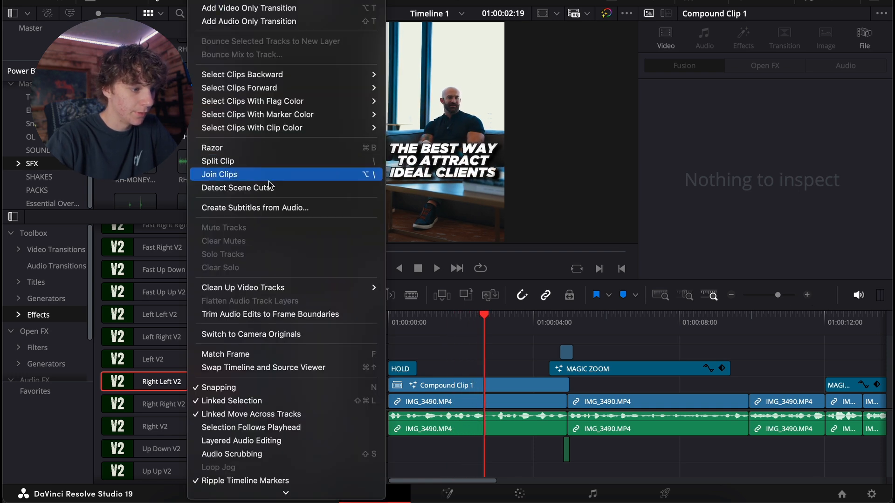
left_click(263, 208)
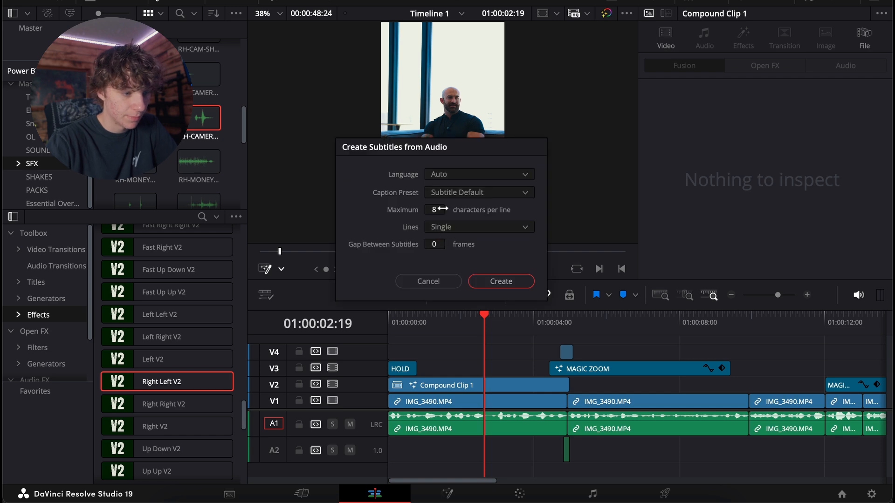
left_click(497, 284)
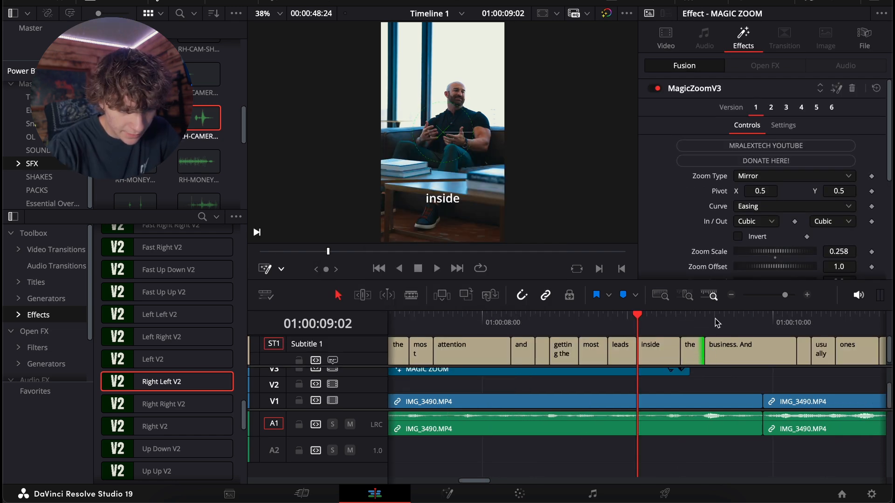
Close the subtitle gaps after "niche," near 01:00:28 and between "people." and "Think about" near 01:00:31
left_click(731, 295)
left_click(732, 295)
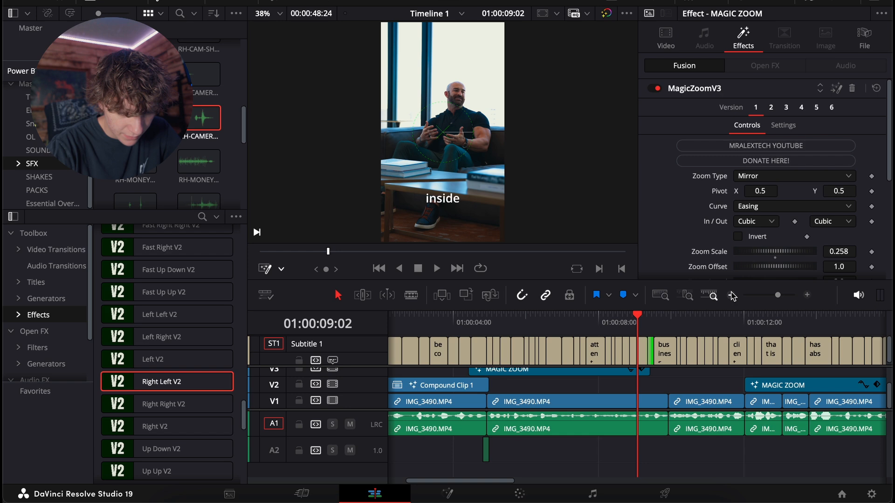
left_click(732, 295)
left_click(732, 294)
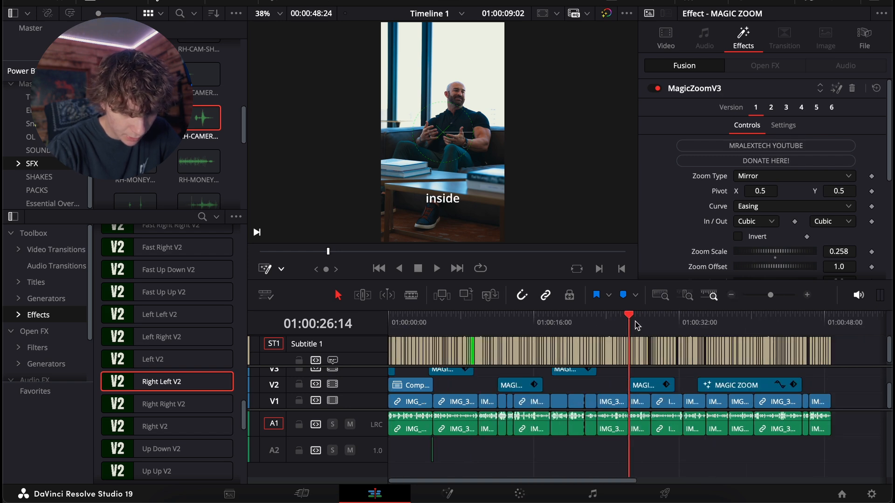
left_click(807, 294)
left_click(807, 294)
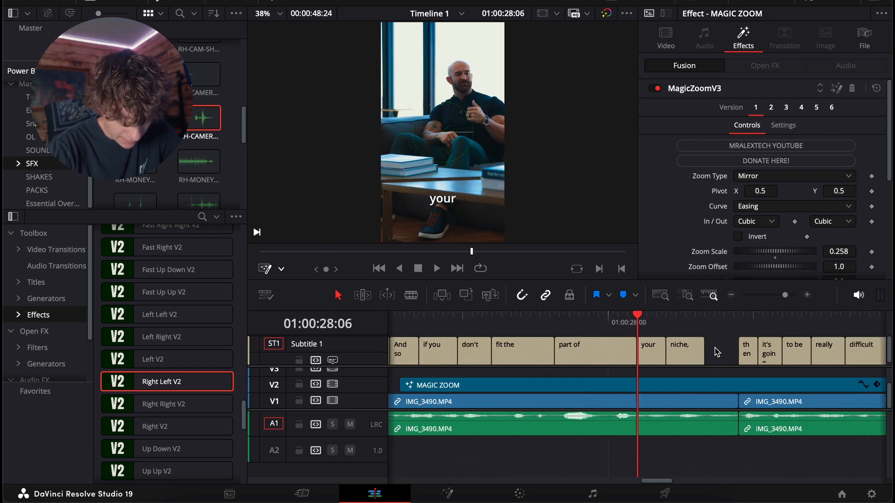
scroll(740, 354, "right", 5)
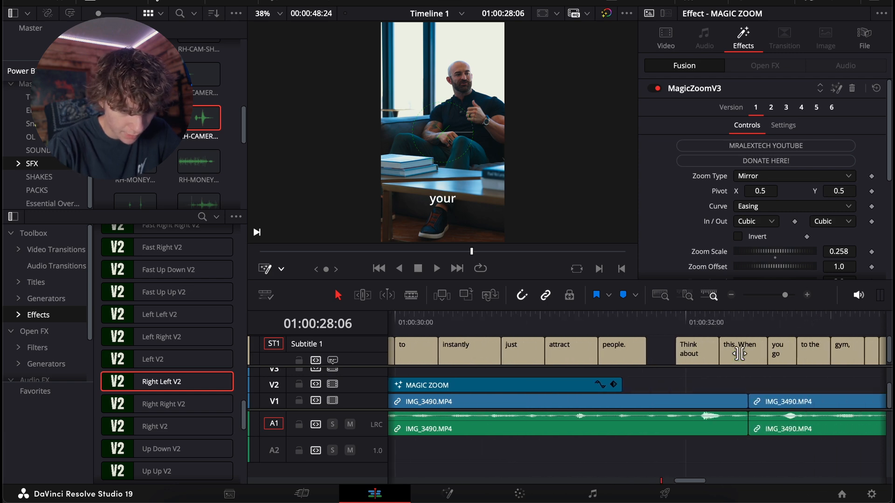
left_click_drag(646, 353, 675, 353)
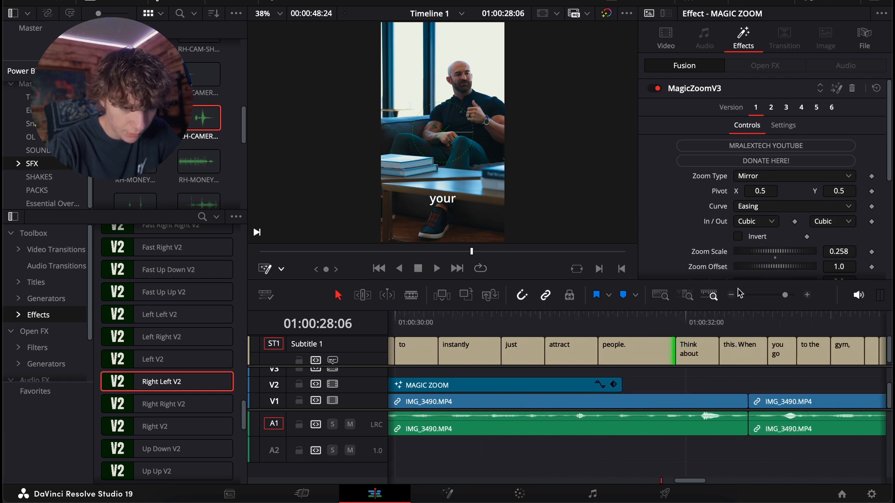
Close the gap between the "bench?" and "What it" subtitles near 01:00:34
left_click(731, 295)
left_click(749, 321)
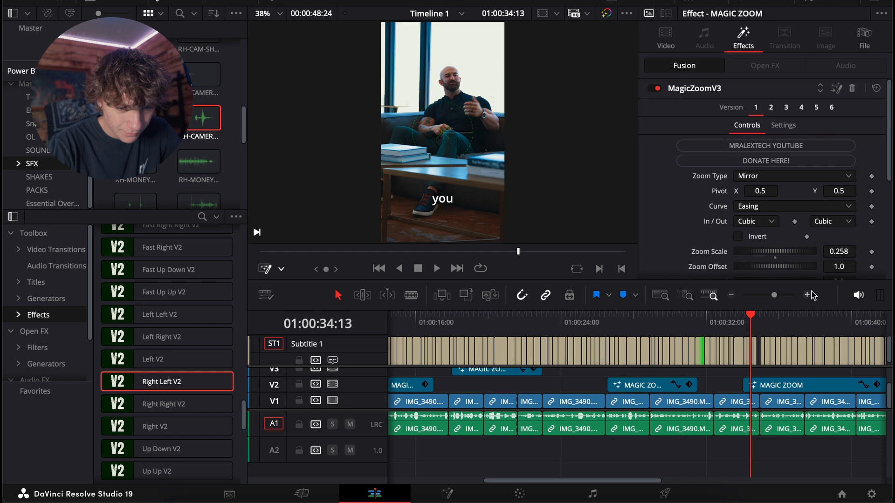
scroll(700, 341, "up", 3)
left_click_drag(691, 345, 720, 346)
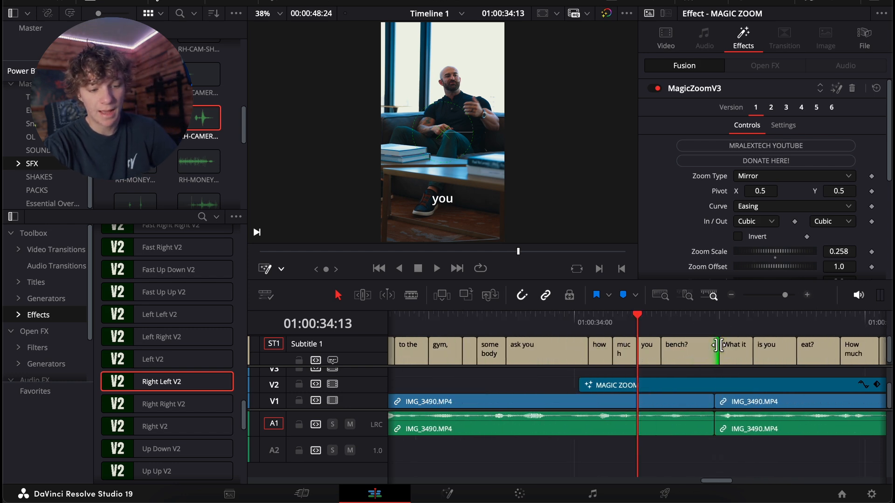
Close the remaining subtitle gap around "Or two," near 01:00:46
left_click(732, 295)
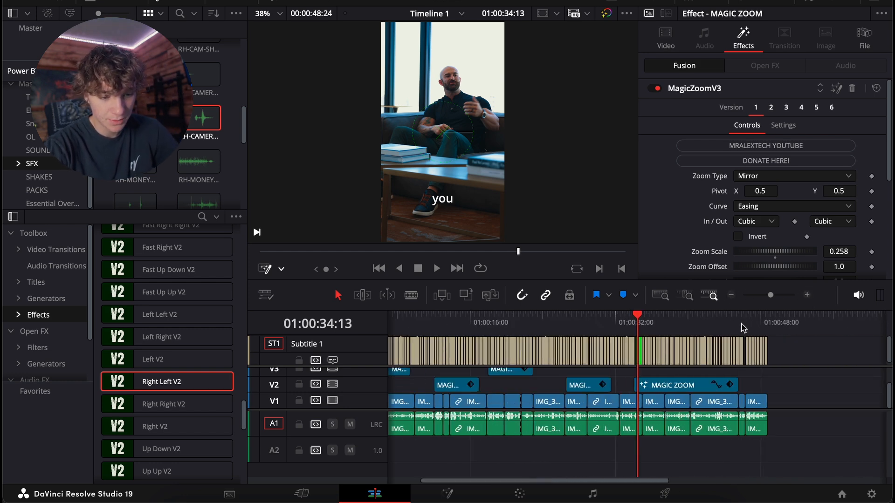
left_click(743, 326)
left_click(807, 295)
left_click_drag(630, 353, 674, 353)
left_click(729, 296)
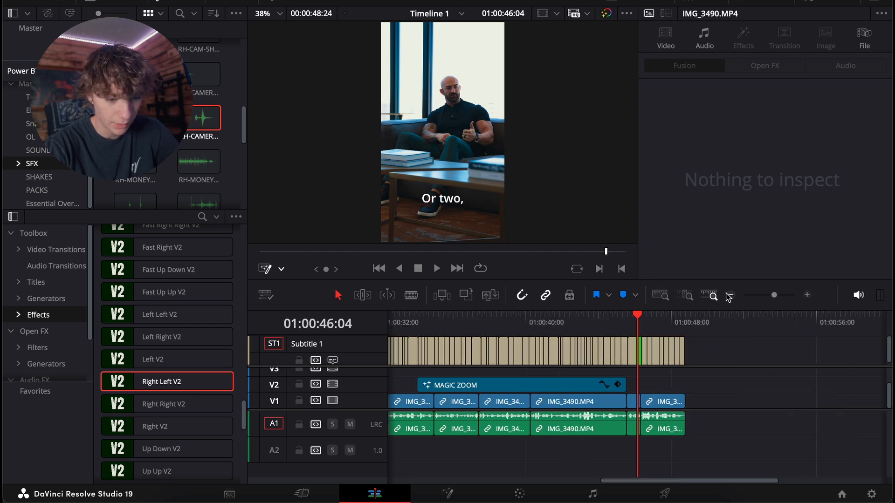
Open the Snap Captions script from the timeline start and choose the MIKE(MAIN) Text+ template for Subtitle 1
left_click(731, 296)
left_click(582, 320)
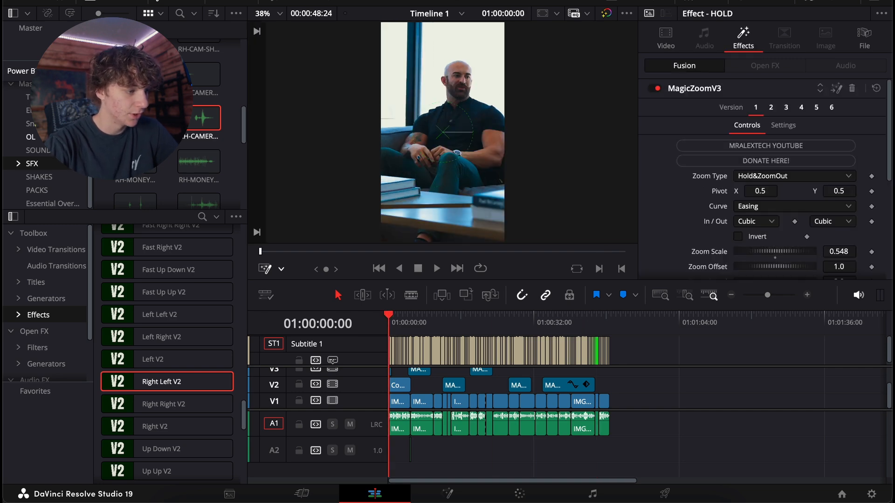
left_click(30, 123)
left_click(37, 29)
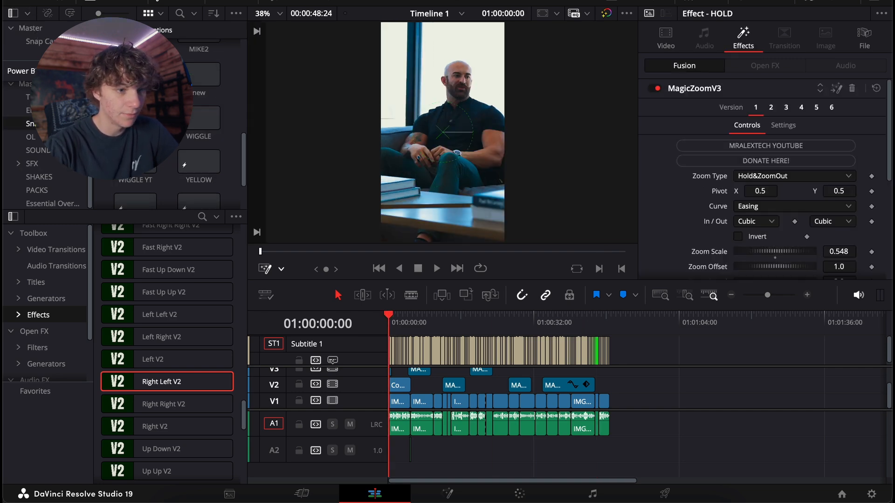
left_click(643, 1)
mouse_move(653, 375)
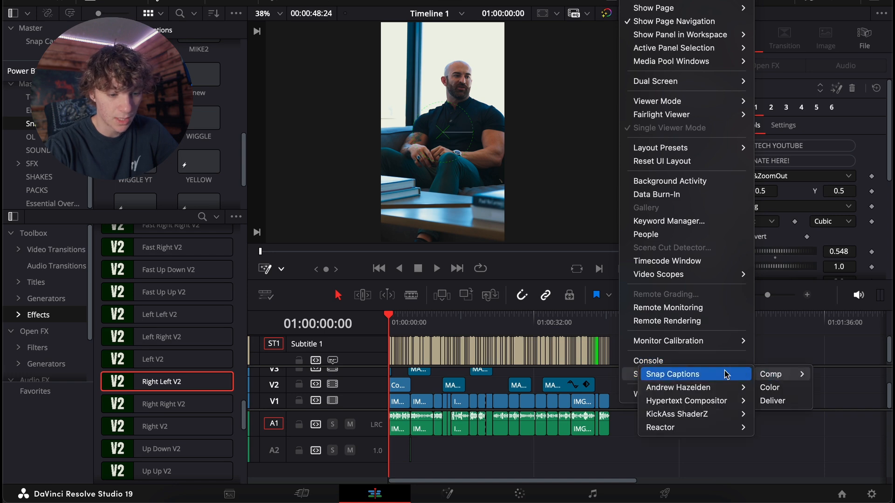
left_click(673, 375)
left_click(438, 197)
scroll(404, 368, "down", 5)
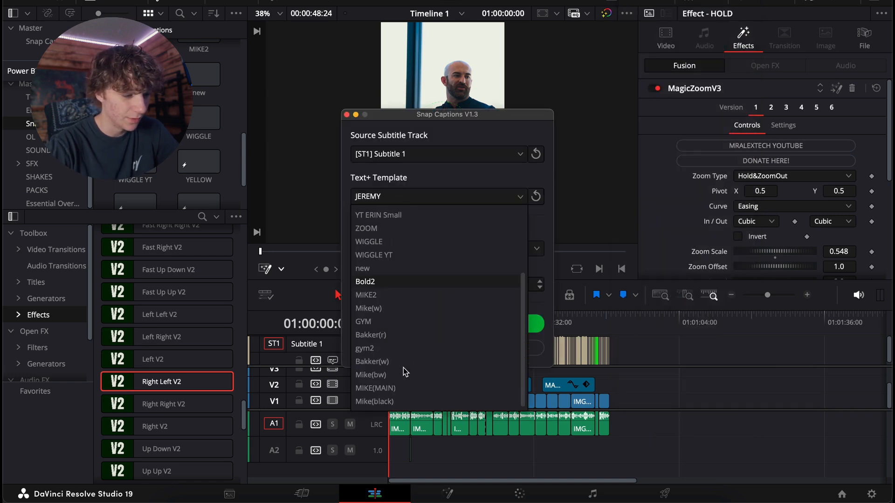
left_click(387, 389)
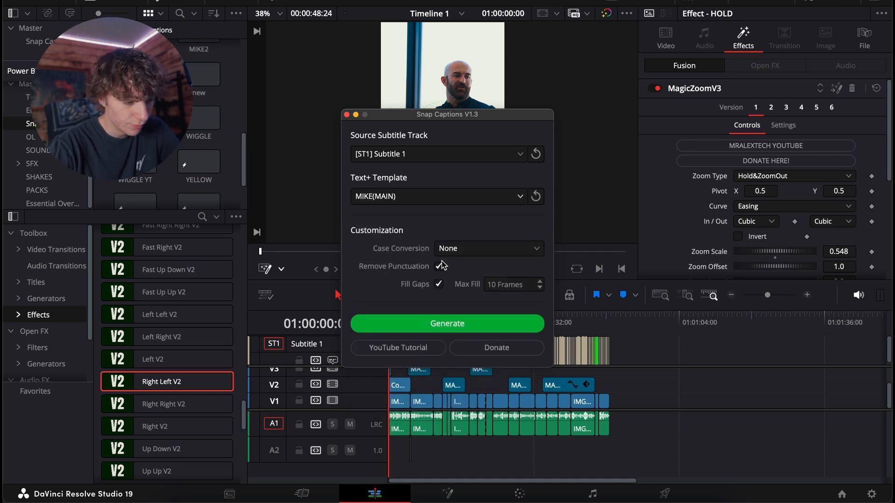
Generate the captions in uppercase with punctuation kept and gaps filled up to 10 frames, then move the script window aside
left_click(458, 253)
left_click(460, 295)
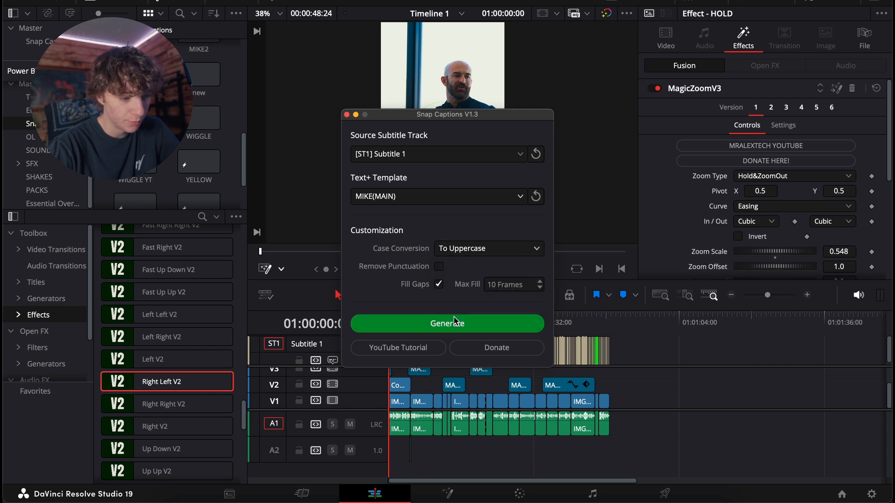
left_click(448, 323)
left_click_drag(488, 114, 777, 34)
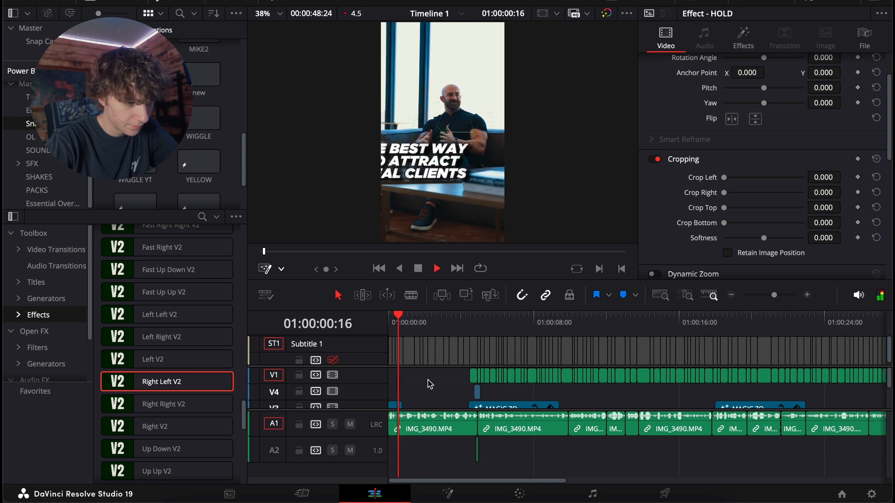
Delete the first generated caption overlapping the end of the opening title, and play the captions from the cut just before 01:00:05
left_click(458, 319)
key("space")
left_click(807, 294)
left_click(663, 381)
key("BackSpace")
left_click(670, 326)
key("space")
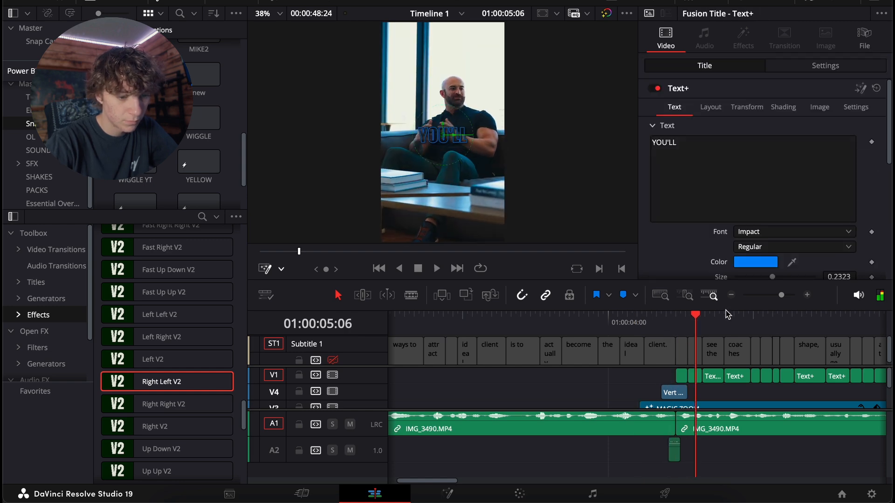
left_click(730, 295)
left_click(730, 296)
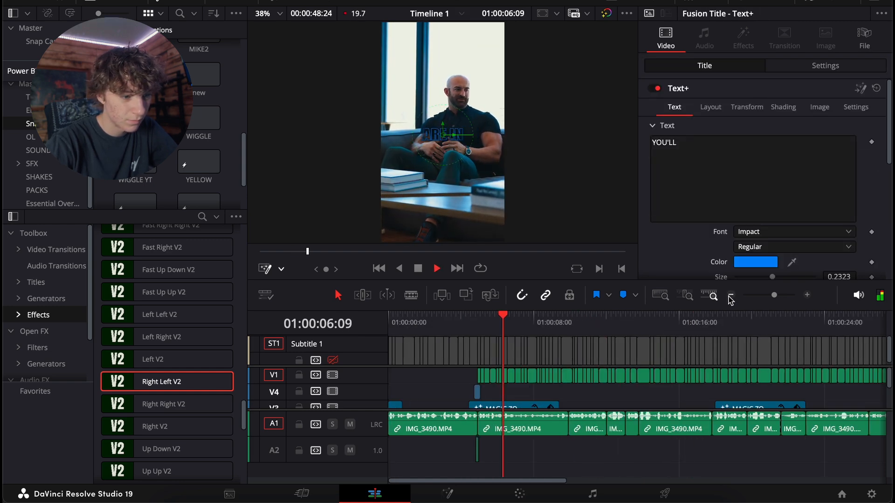
left_click(730, 295)
key("space")
Select the opening IMG_3490.MP4 clip on V1 and examine its audio settings
scroll(502, 407, "up", 3)
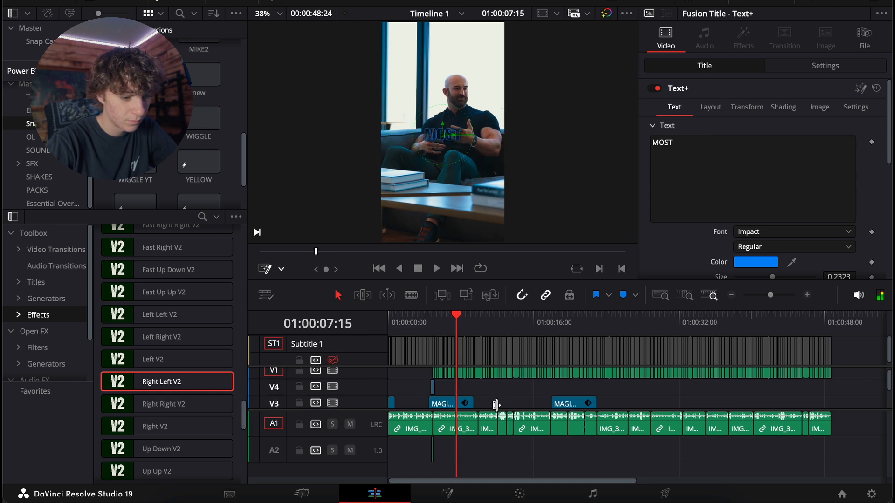
left_click(411, 402)
left_click(412, 327)
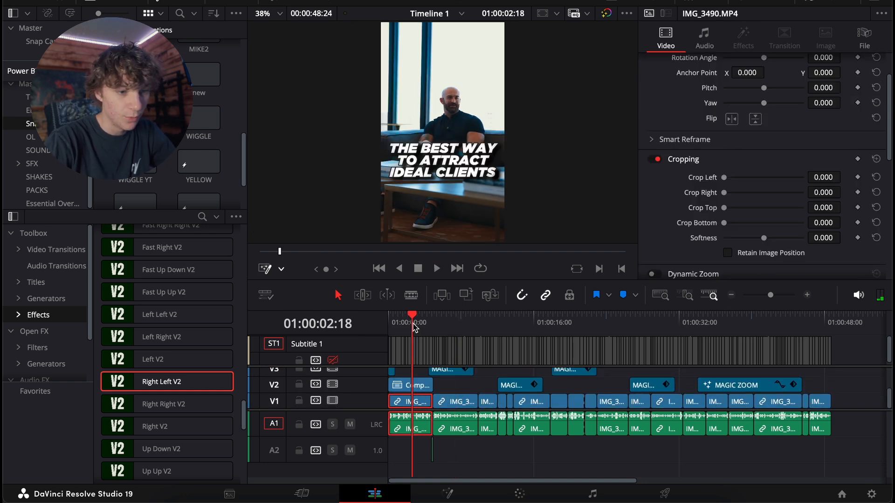
left_click(704, 37)
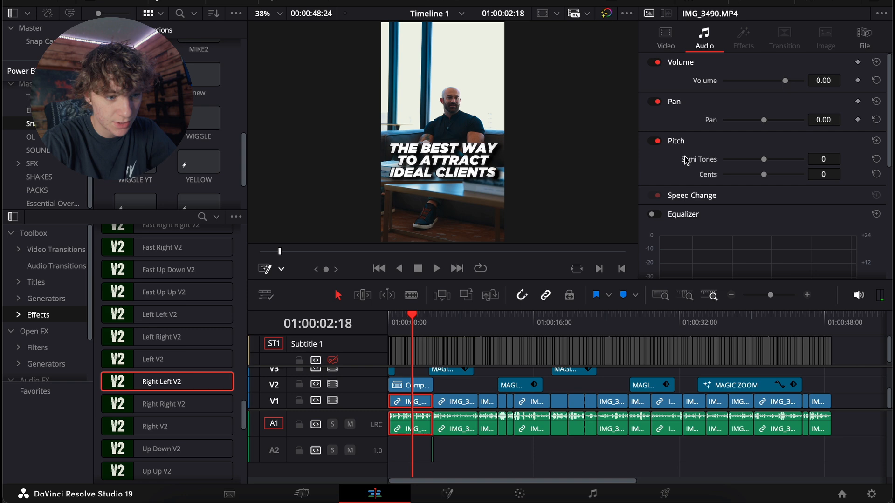
scroll(686, 161, "down", 5)
scroll(686, 161, "up", 5)
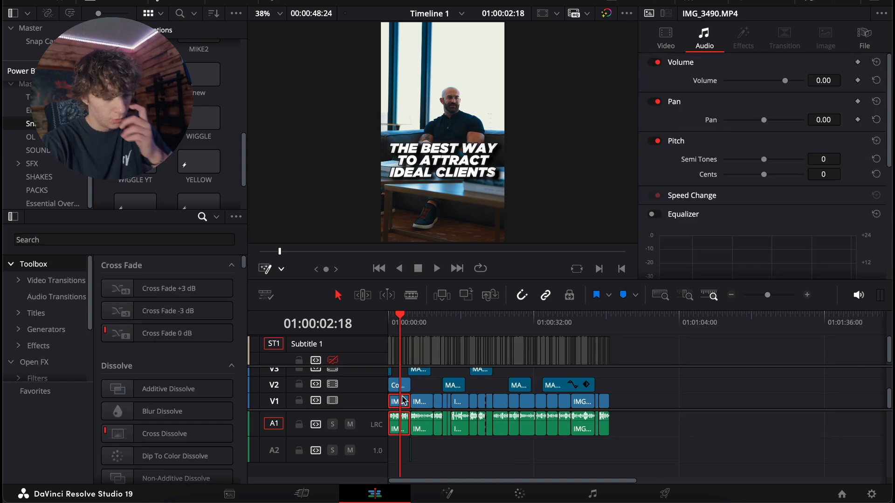
scroll(708, 196, "down", 5)
scroll(708, 197, "up", 5)
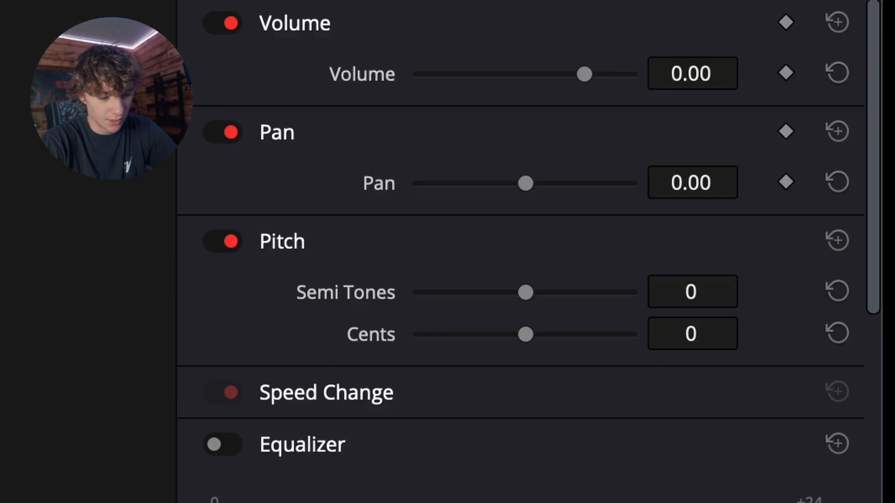
Combine all IMG_3490.MP4 clips on V1 and A1 into one compound clip, keeping the suggested name
key("ctrl+shift+a")
right_click(408, 410)
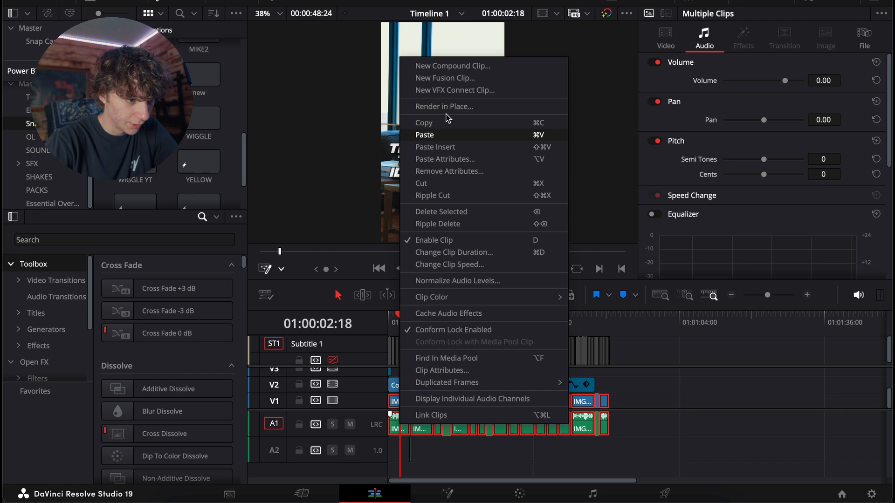
left_click(425, 66)
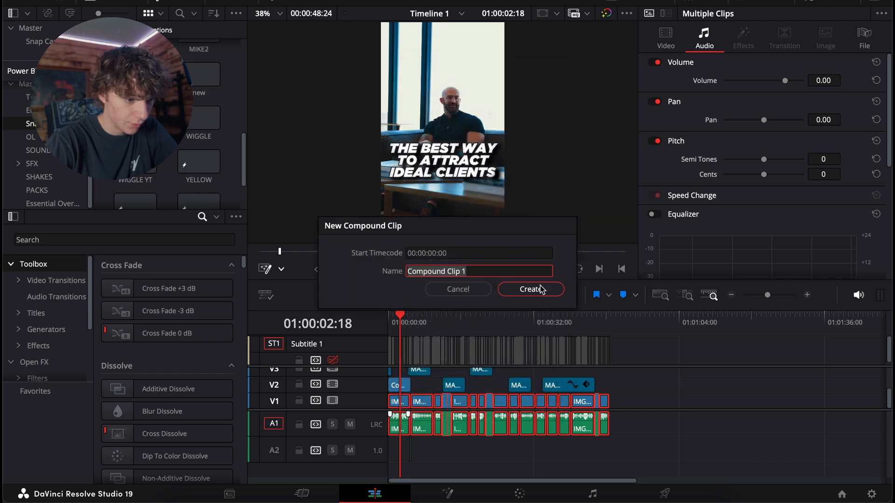
left_click(541, 289)
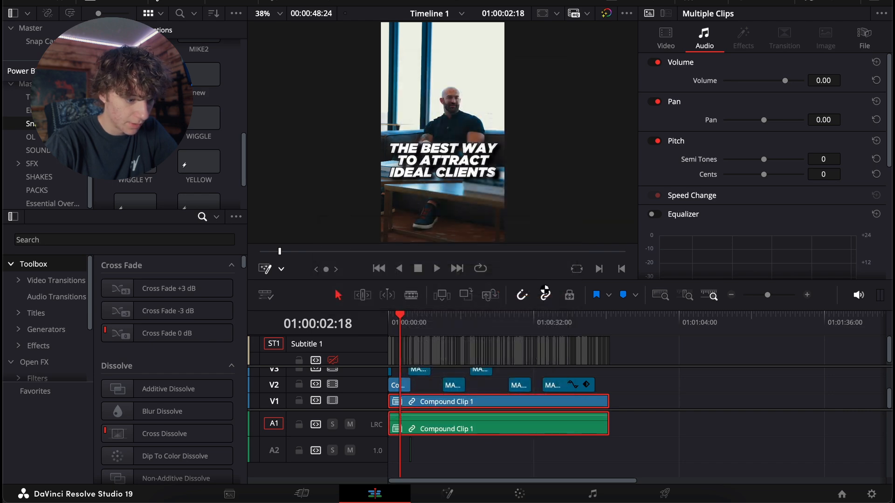
Switch to the Fairlight page and export the compound clip's audio as 24-bit WAV files to the Downloads folder
left_click(592, 494)
right_click(210, 218)
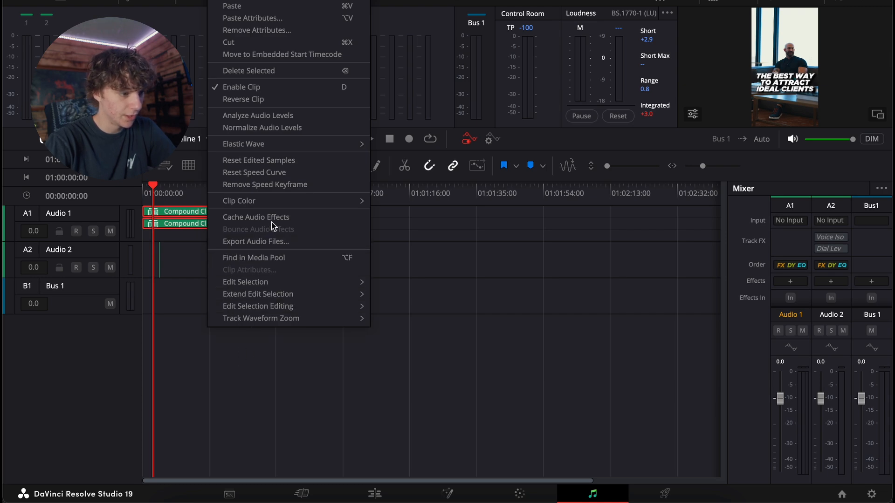
left_click(264, 243)
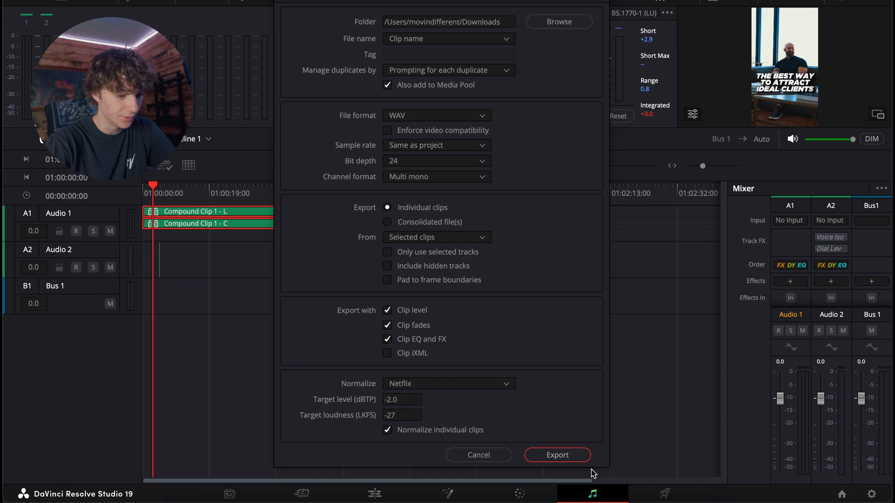
left_click(558, 455)
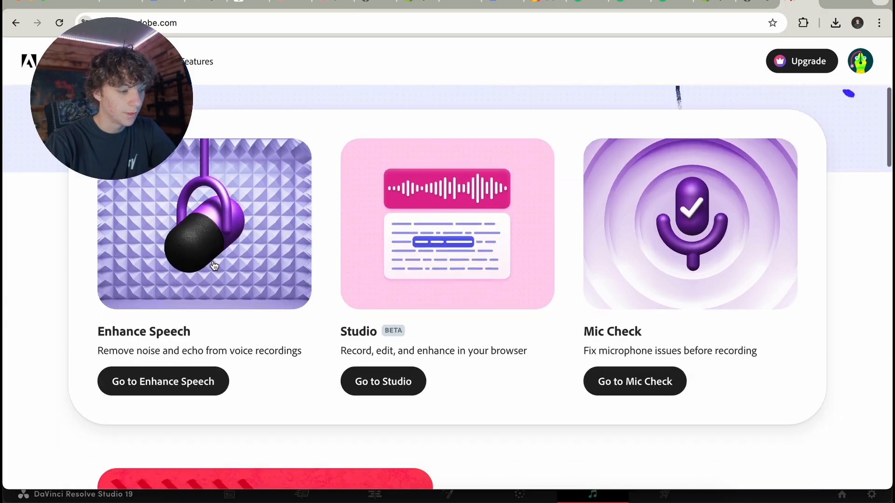
Open Adobe's Enhance Speech tool in the browser and upload the exported compound clip audio
scroll(180, 374, "down", 1)
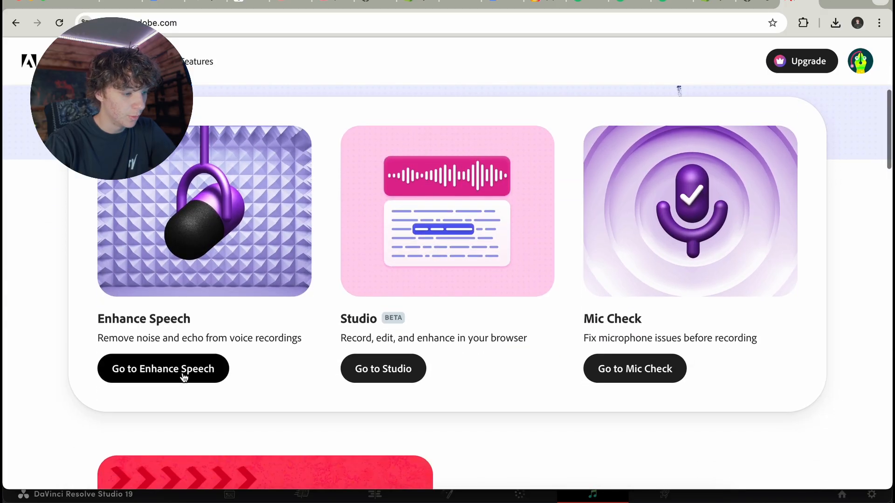
left_click(185, 375)
scroll(196, 366, "down", 3)
left_click_drag(177, 479, 197, 279)
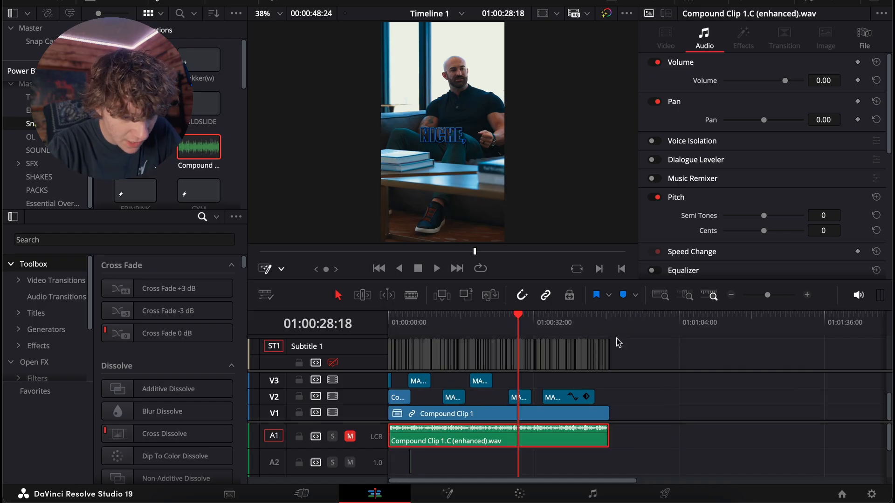
Return to the timeline start, change the Audio 1 track type to mono and unmute the track
key("j")
key("j")
key("j")
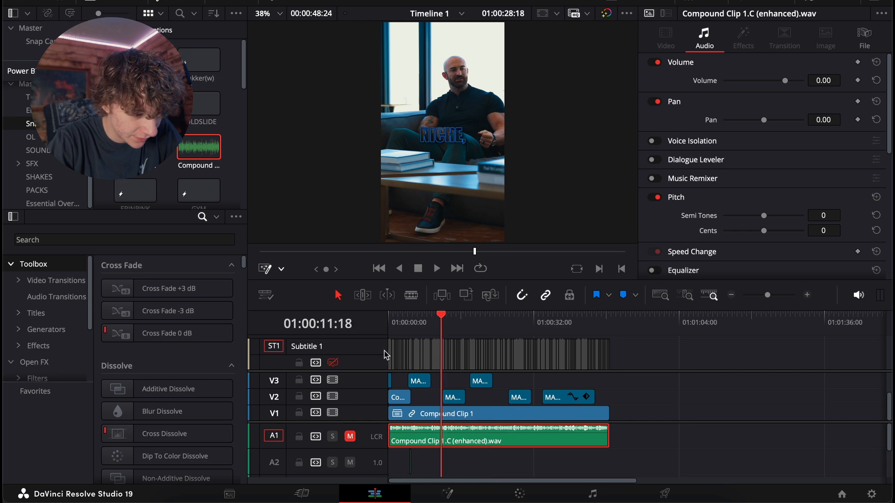
left_click(352, 440)
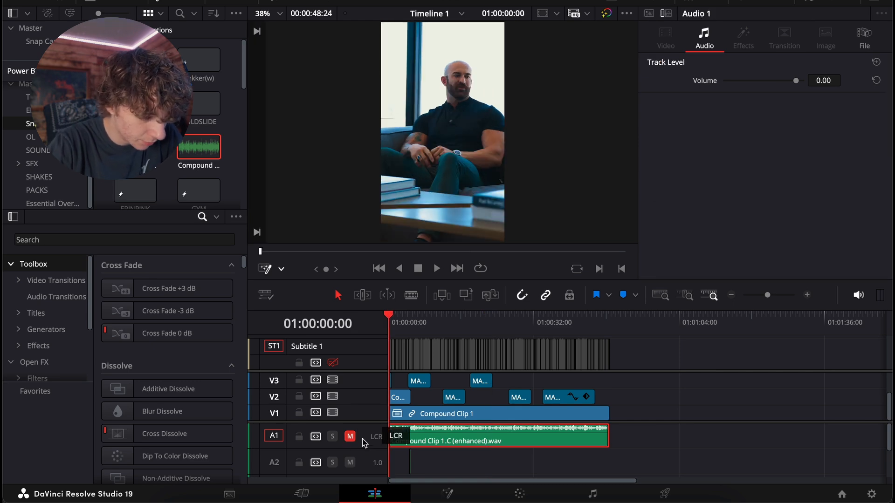
right_click(376, 440)
mouse_move(459, 400)
left_click(513, 346)
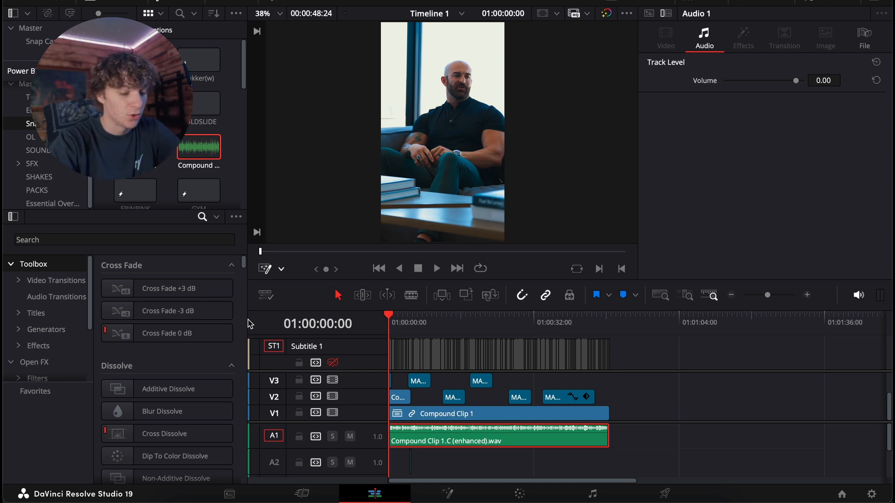
Play the opening seconds of the timeline to check the enhanced audio together with the title and captions
left_click(808, 295)
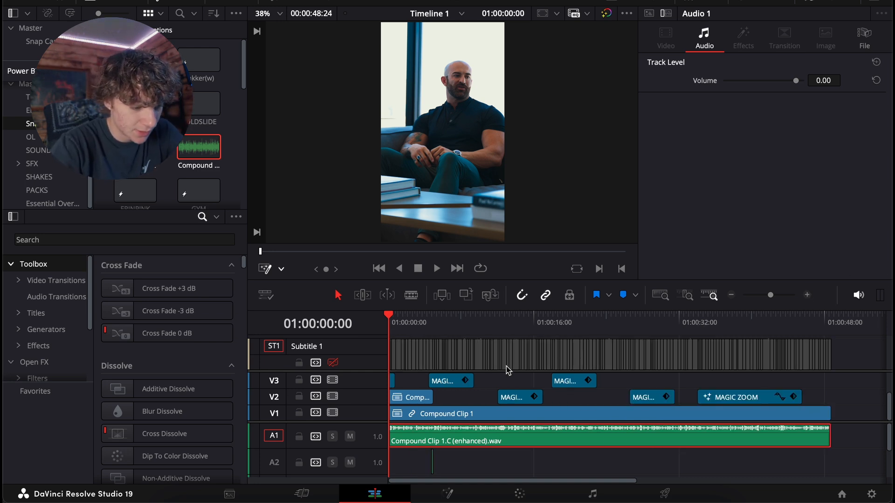
key("space")
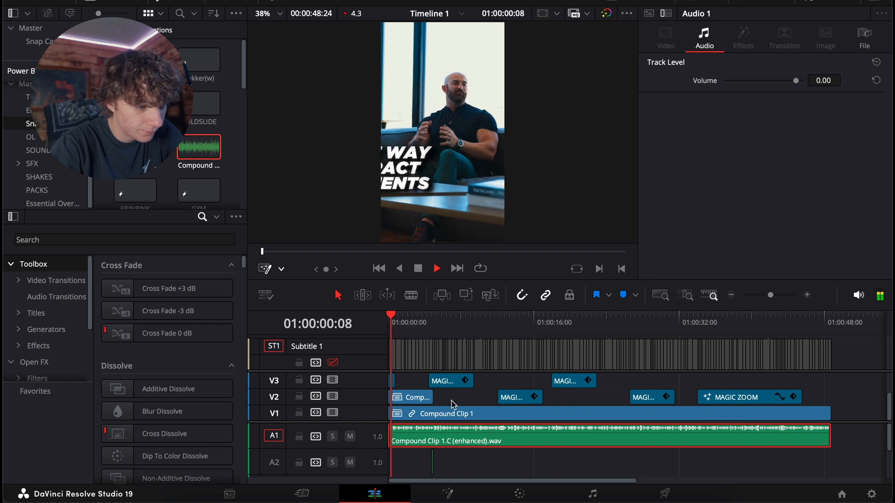
key("ctrl+minus")
left_click_drag(391, 325, 398, 331)
key("space")
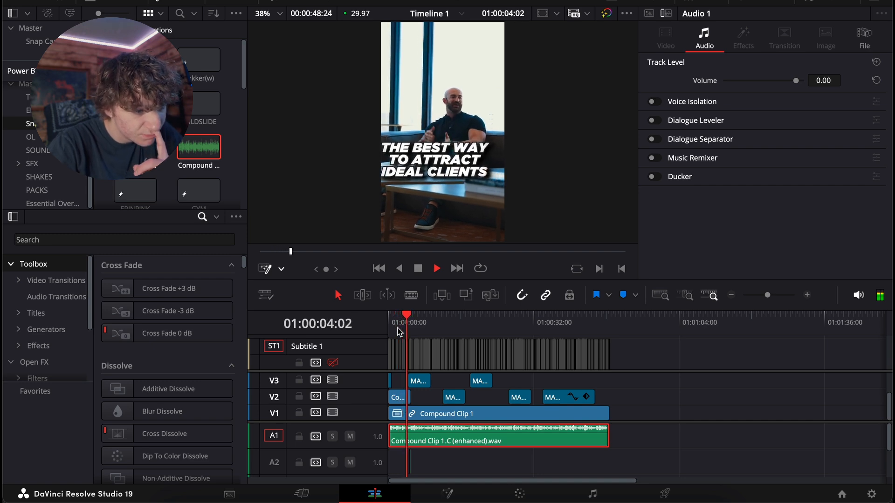
key("space")
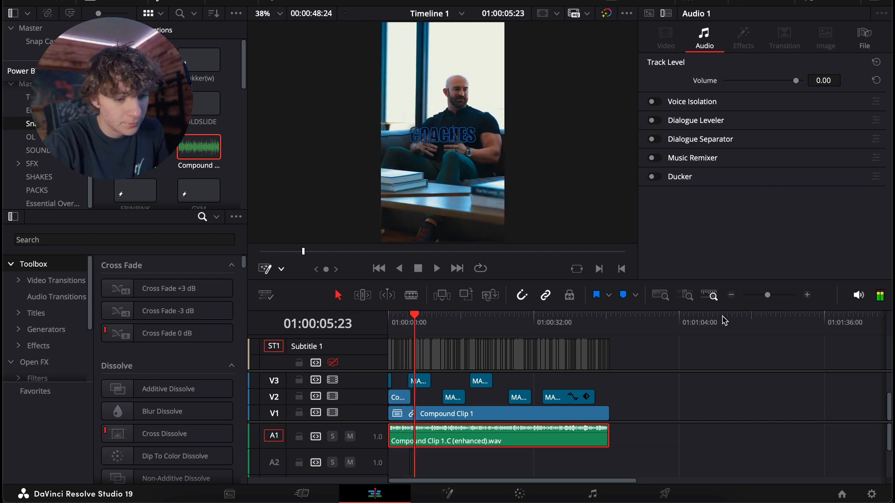